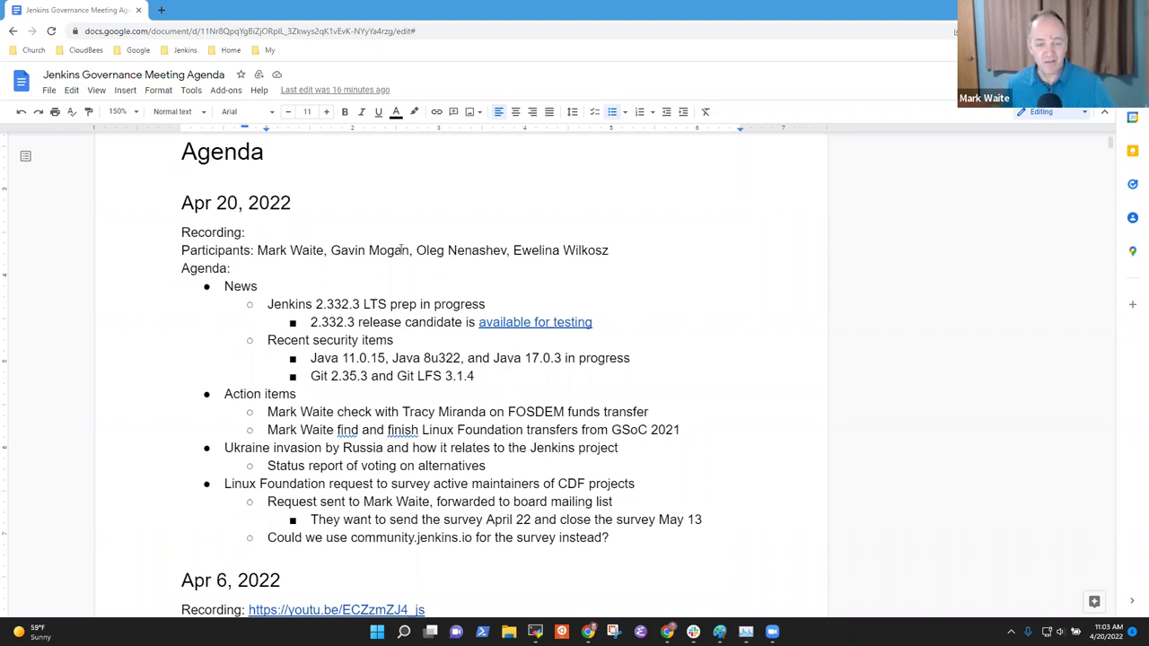
Step: Remove the third participant's name from the Apr 20, 2022 participants list
left_click(508, 250)
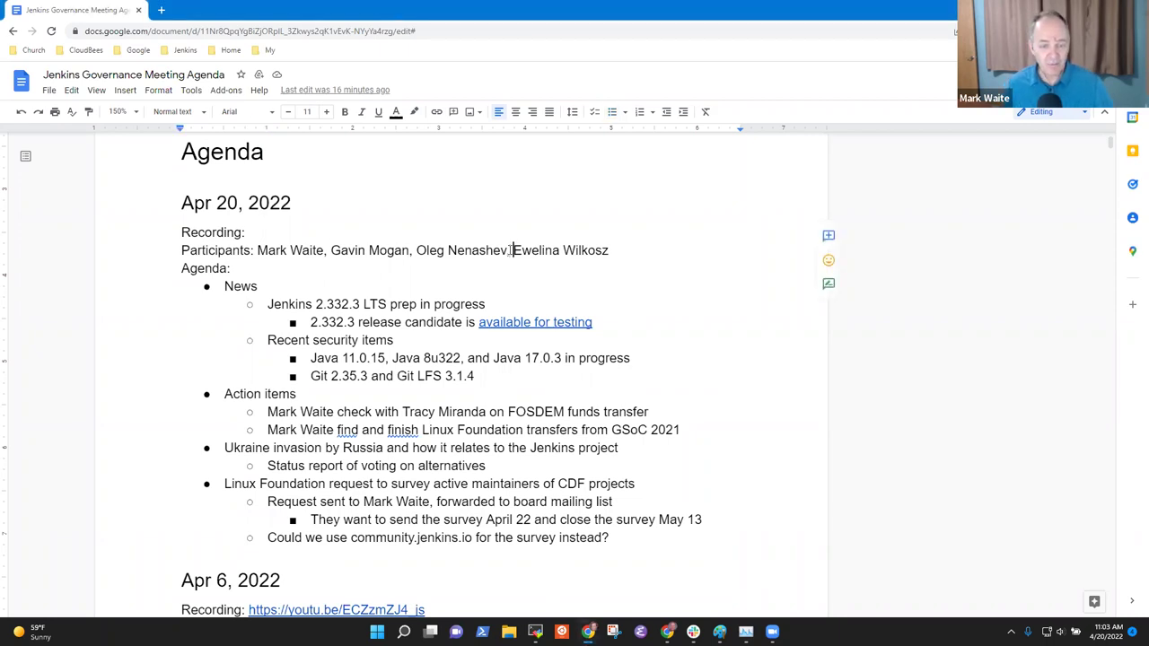
key("ctrl+shift+Left")
key("ctrl+shift+Left")
key("BackSpace")
Step: Go through the Apr 20 agenda, from News and Action items to the Ukraine topic and the Linux Foundation survey request
key("Down")
key("Down")
key("Down")
key("Up")
key("shift+Home")
key("Down")
key("Down")
key("Down")
key("Down")
key("Down")
key("Down")
key("shift+End")
key("Down")
key("Down")
key("Down")
key("Down")
key("Up")
key("Home")
key("shift+End")
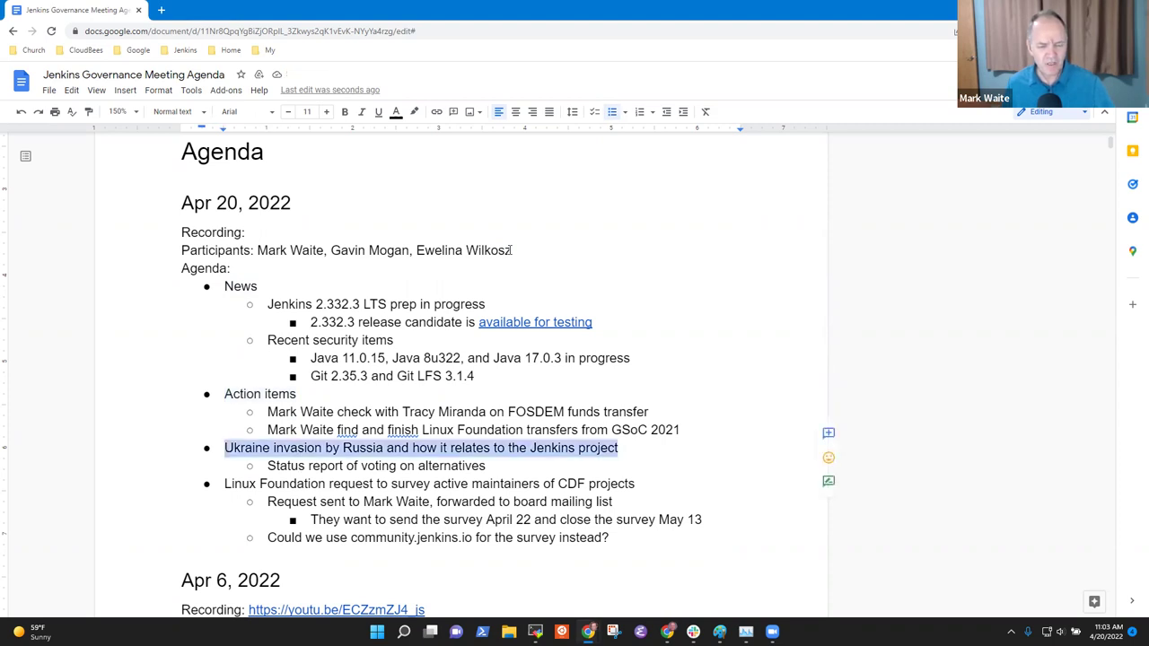
key("Down")
key("Down")
key("Down")
key("shift+End")
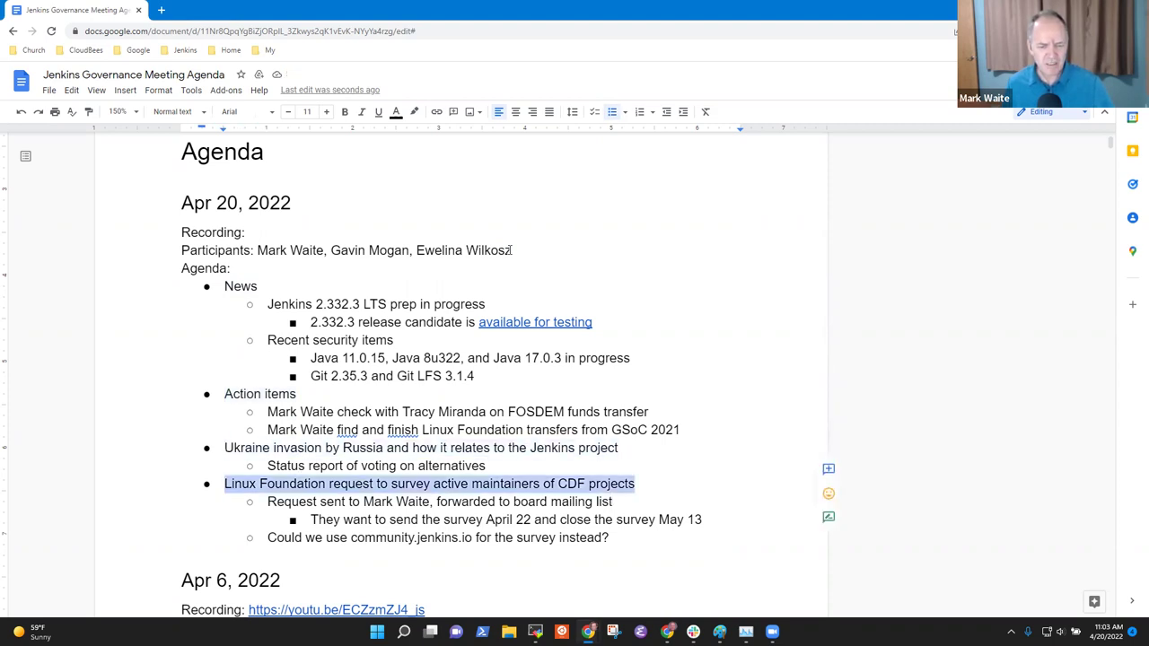
Step: Add an empty top-level bullet after the community.jenkins.io survey question at the end of the Apr 20 agenda
key("Down")
key("Down")
key("Down")
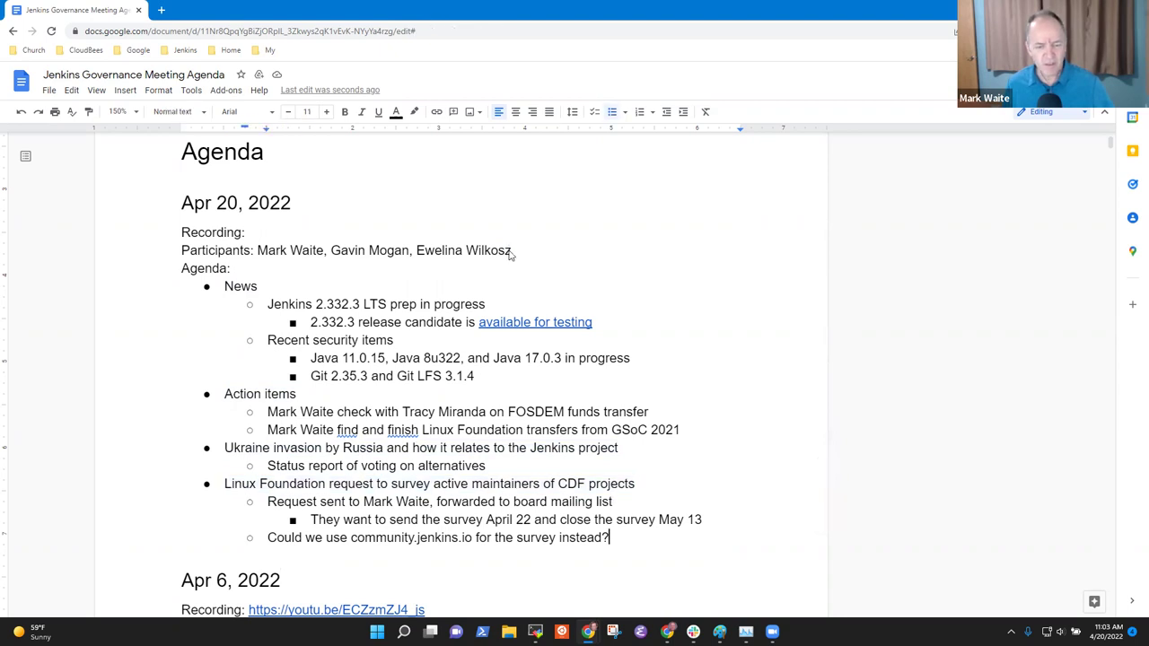
key("Return")
key("shift+Tab")
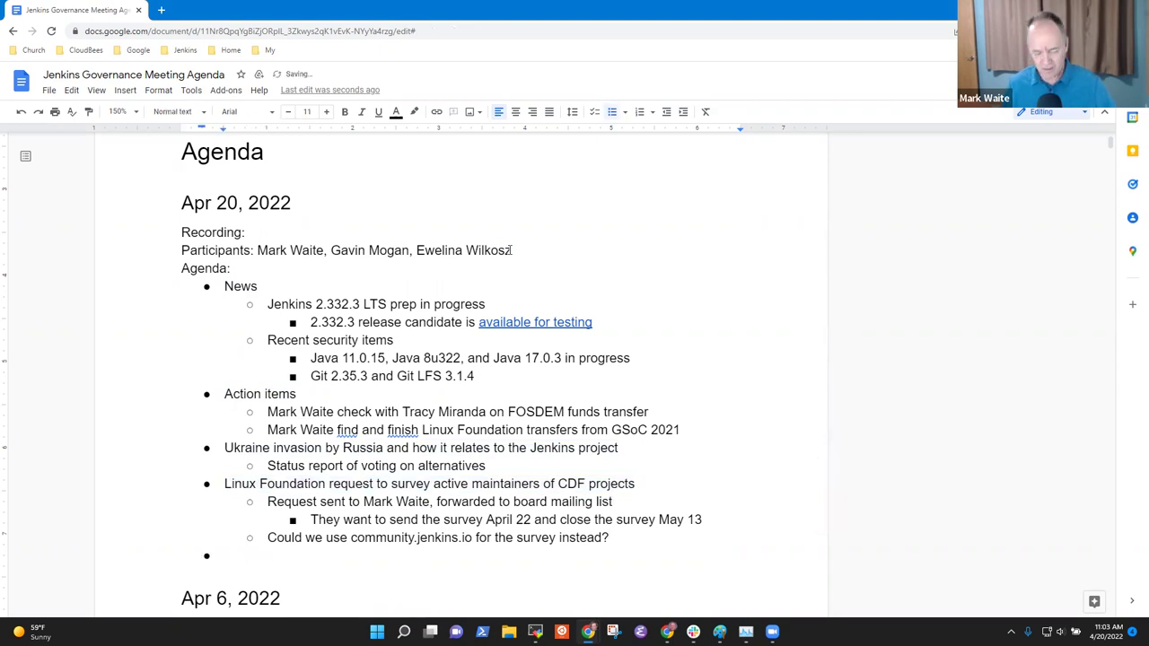
Step: Copy the "Forums and topics" heading from the Apr 6, 2022 agenda
key("Page_Down")
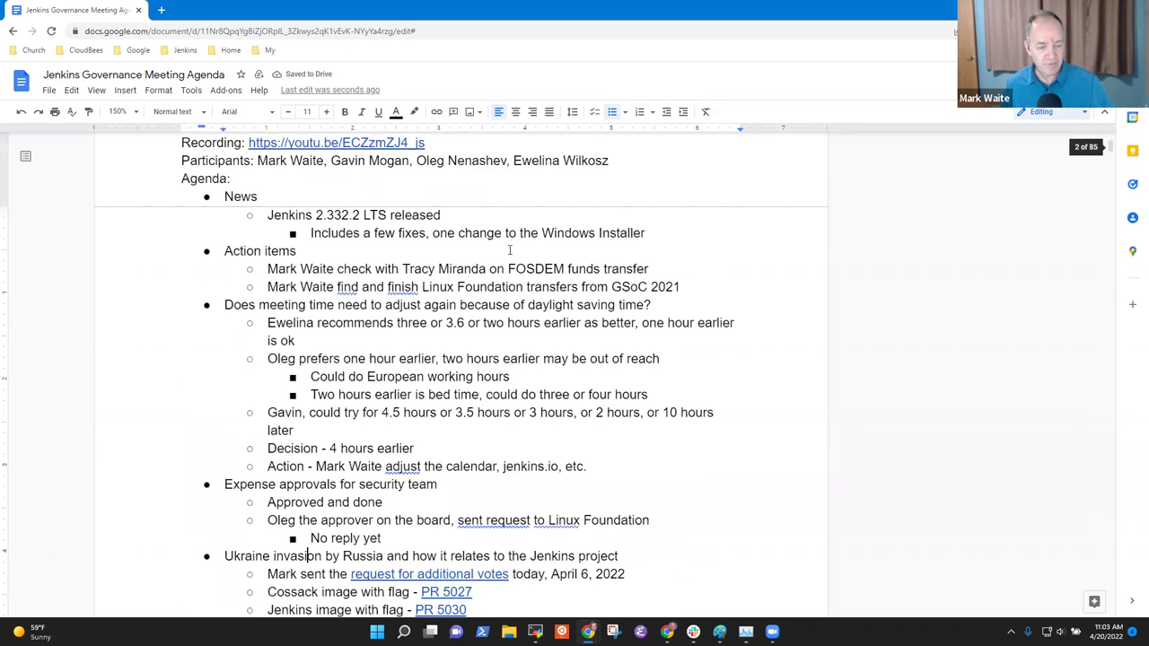
key("Page_Down")
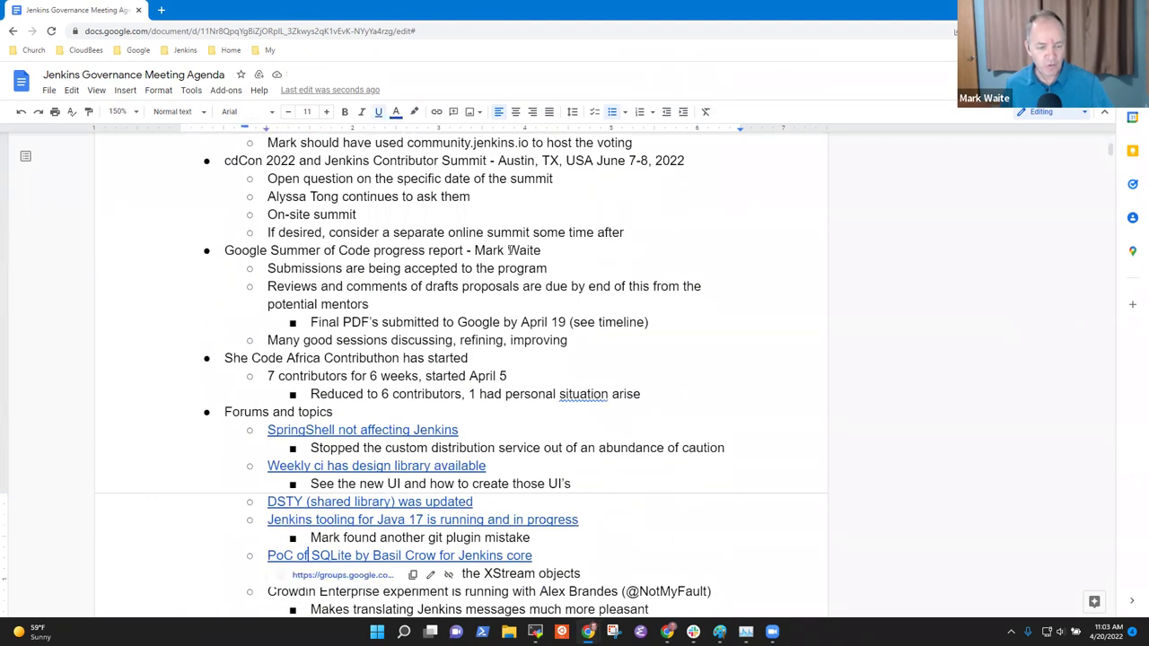
key("Up")
key("Up")
key("Up")
key("Up")
key("Up")
key("Up")
key("Up")
key("Up")
key("Home")
key("shift+End")
key("ctrl+c")
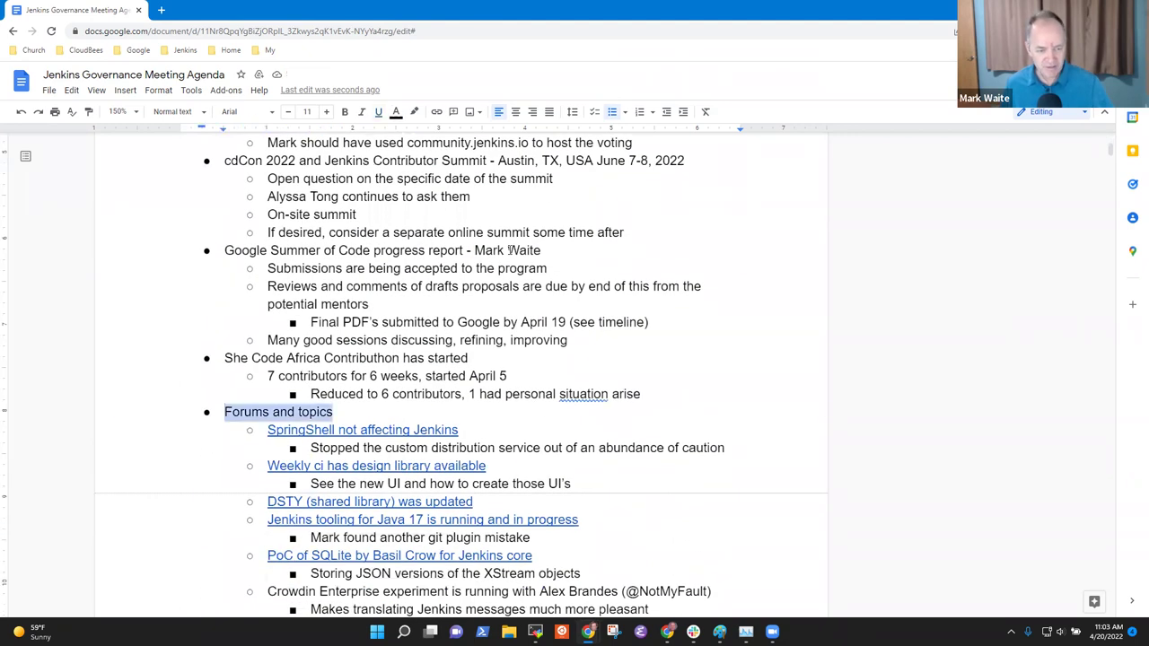
Step: Paste "Forums and topics" into the empty bullet at the end of the Apr 20 agenda
key("Page_Up")
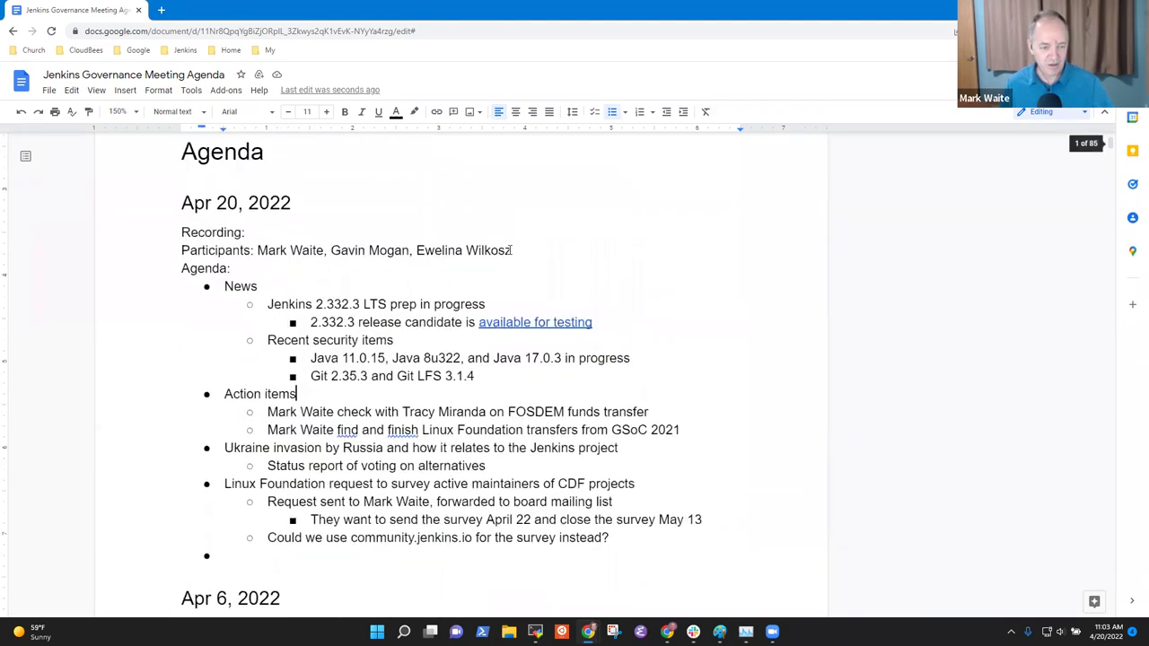
key("Down")
key("Down")
key("Down")
key("Down")
key("Down")
key("ctrl+v")
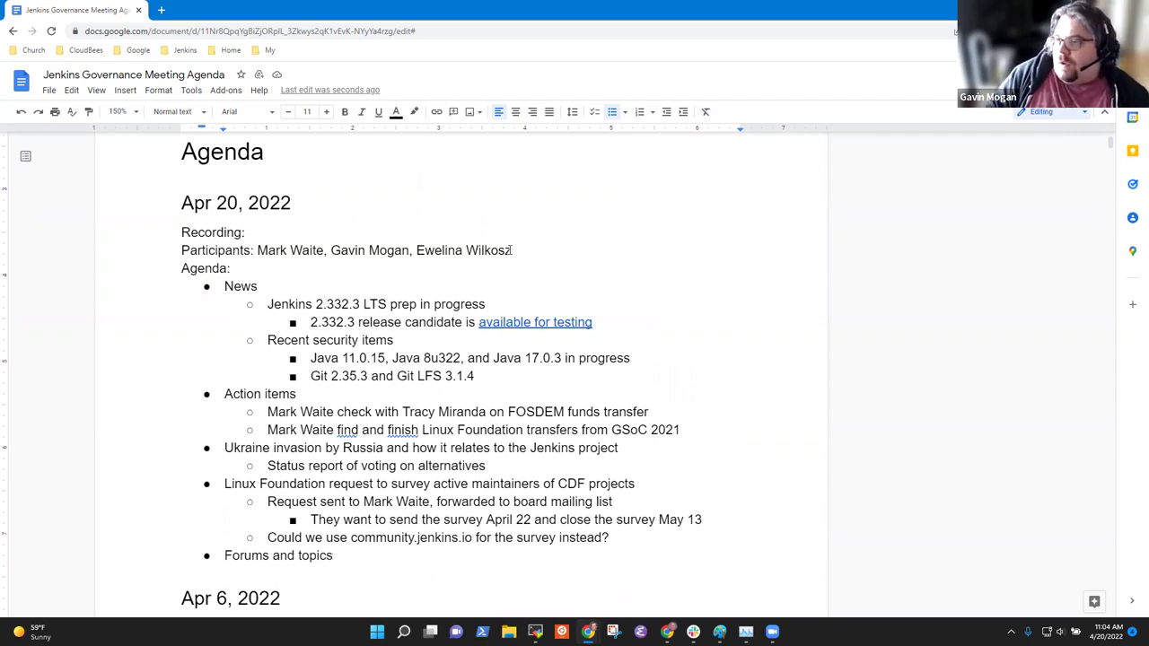
Step: Copy the line "Java 11.0.15, Java 8u322, and Java 17.0.3 in progress" from Recent security items
key("Up")
key("End")
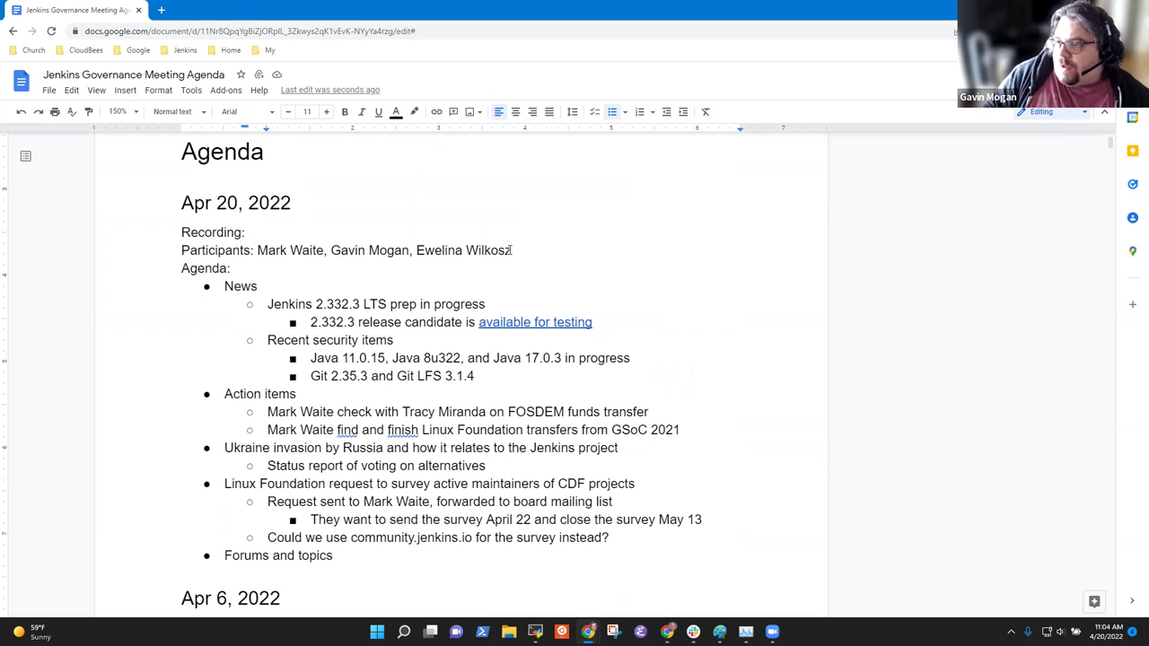
key("Up")
key("Up")
key("Up")
key("Up")
key("Up")
key("Up")
key("Up")
key("Up")
key("Up")
key("Up")
key("Up")
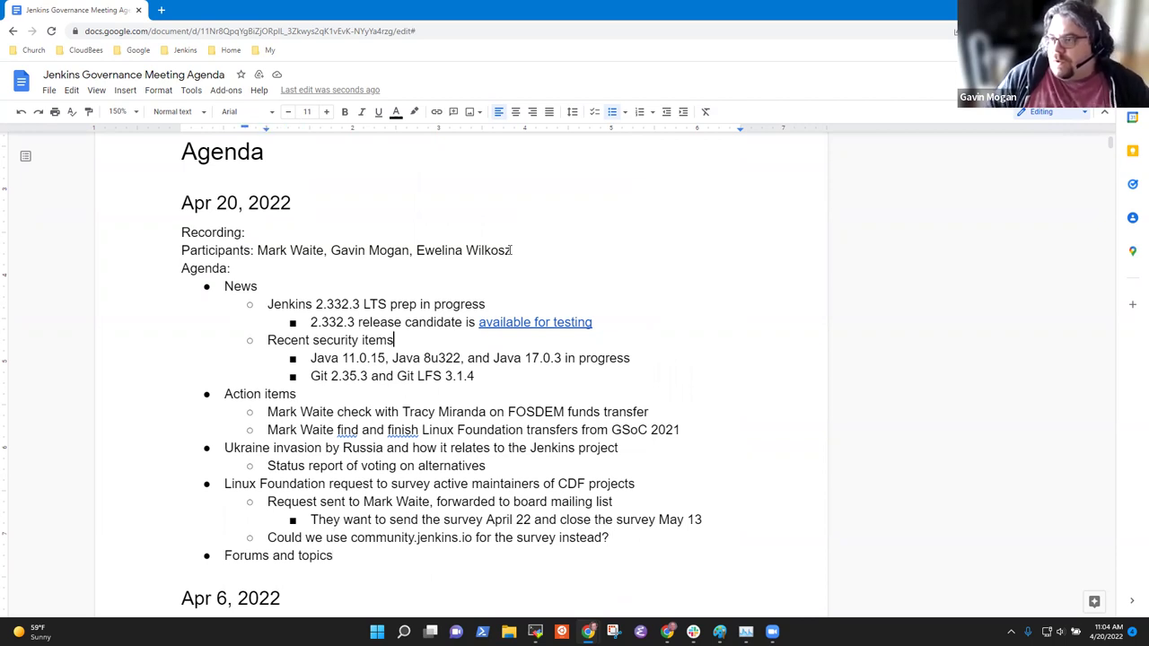
key("Down")
key("Down")
key("shift+End")
key("ctrl+c")
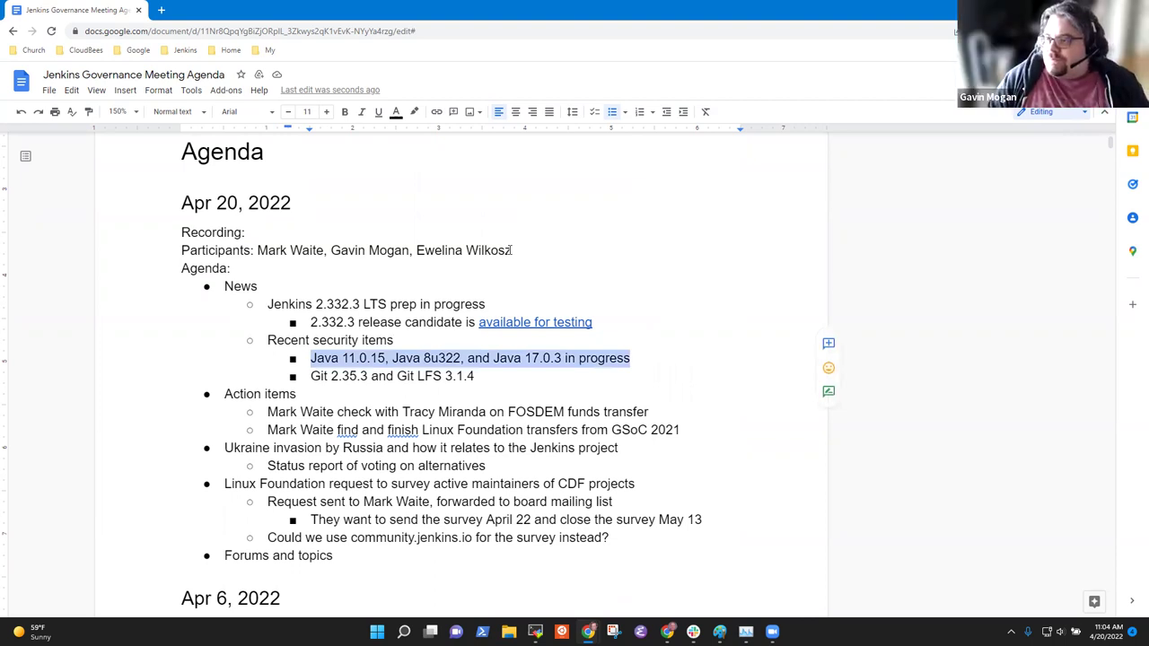
Step: Paste the copied Java versions line as a sub-bullet under "Forums and topics" in the Apr 20 agenda
key("Down")
key("Down")
key("Down")
key("Down")
key("Down")
key("Down")
key("Down")
key("Down")
key("Down")
key("Down")
key("Down")
key("Down")
key("Down")
key("Down")
key("Up")
key("Up")
key("Up")
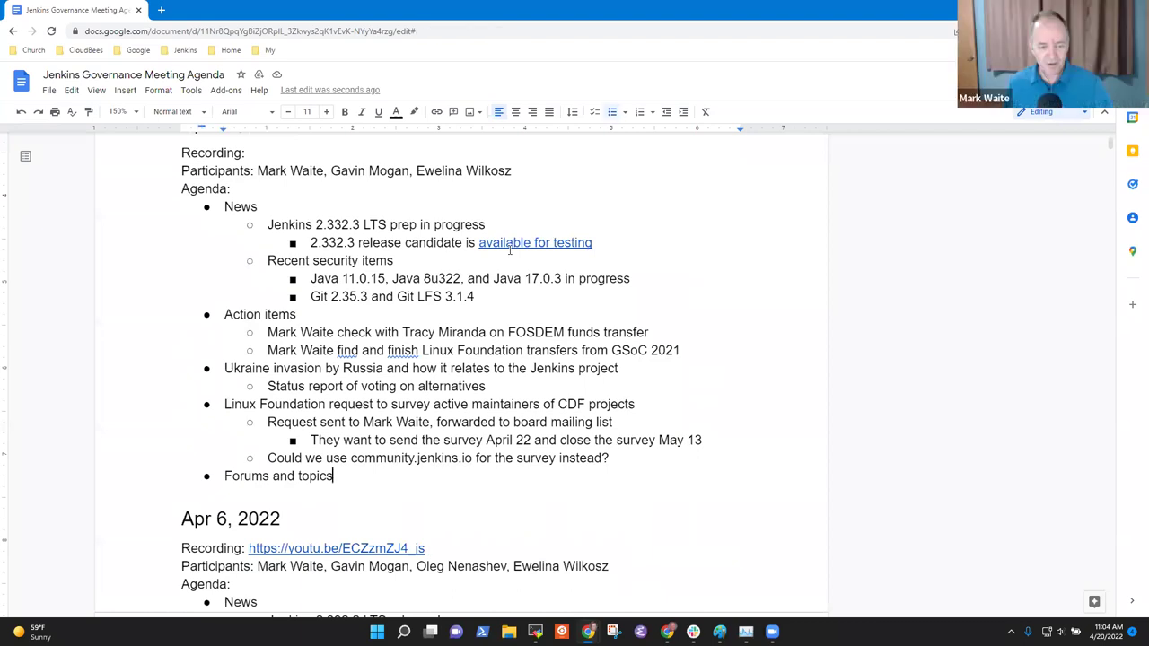
key("Return")
key("Tab")
key("ctrl+v")
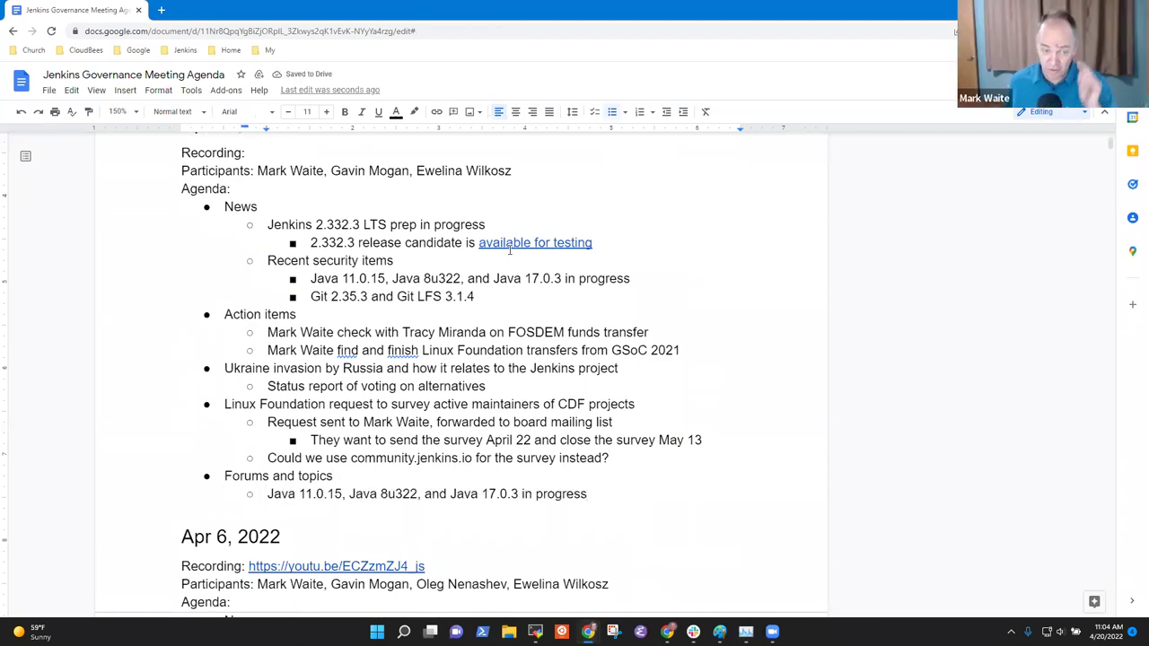
Step: Review the News section of the Apr 20 agenda, highlighting the Jenkins 2.332.3 LTS prep item
key("Up")
key("Up")
key("Up")
key("Up")
key("Up")
key("Up")
key("Up")
key("Up")
key("Up")
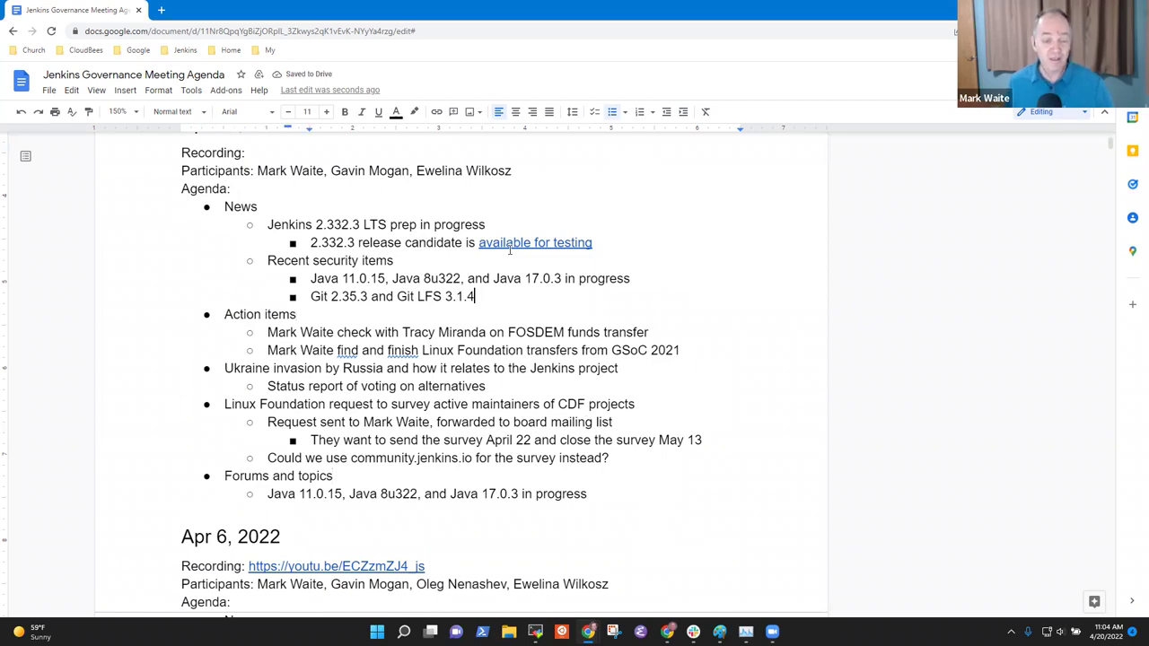
key("Up")
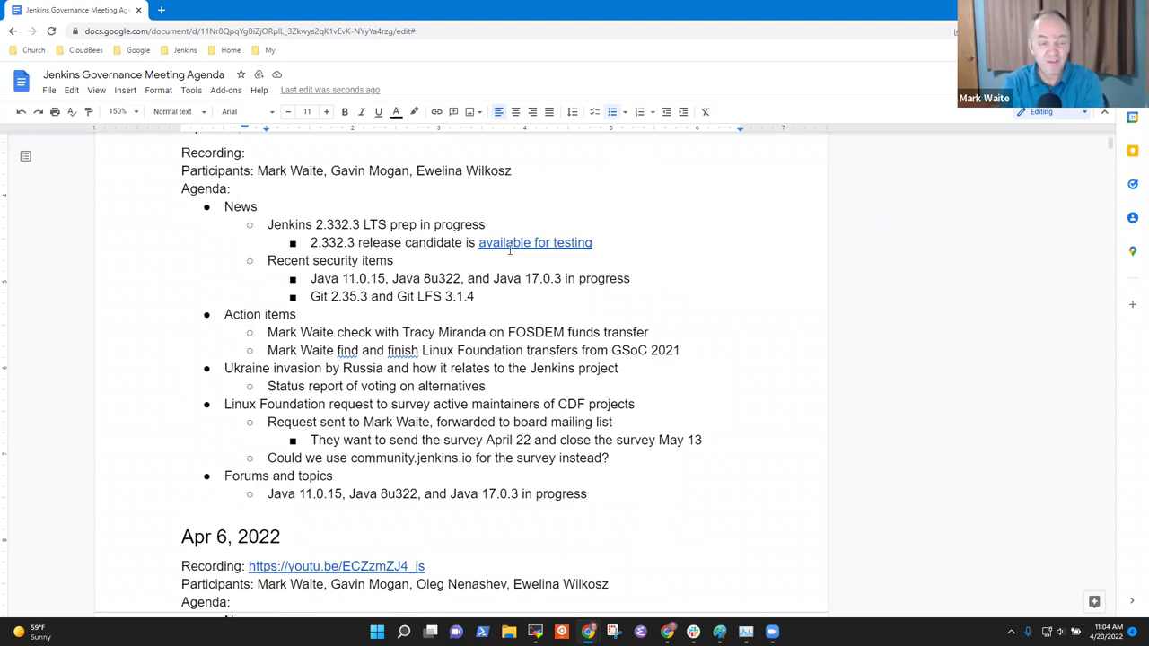
key("Up")
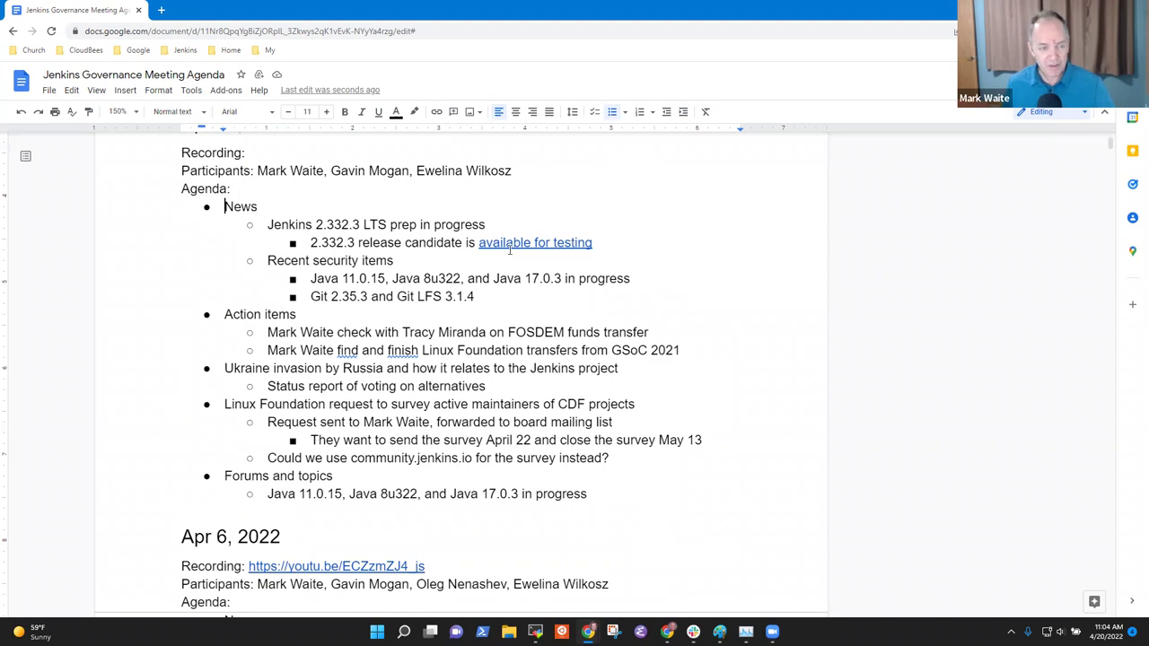
key("Home")
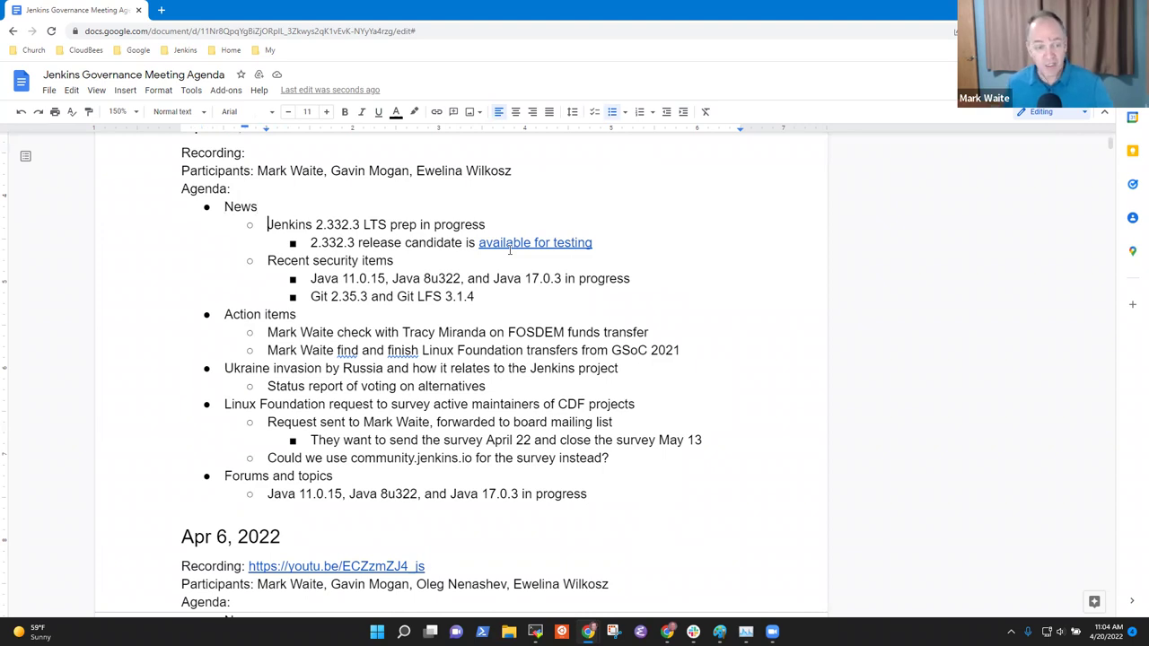
key("shift+End")
Step: Add a bullet below the 2.332.3 release candidate line thanking the release lead by full name and handle
key("Down")
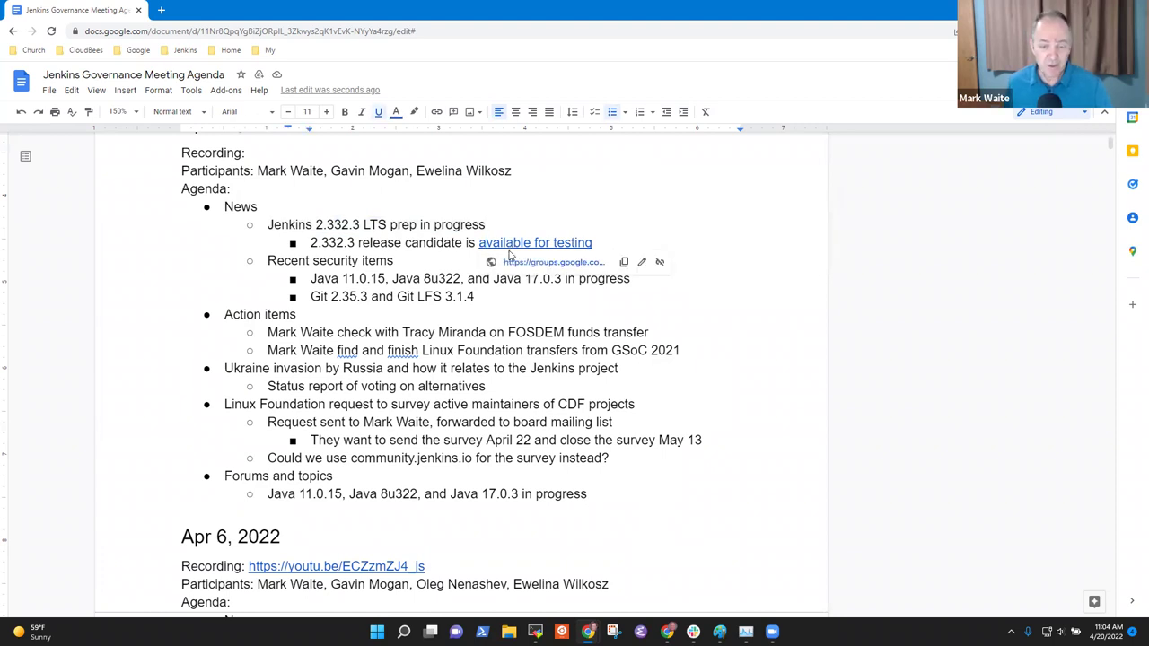
key("End")
key("Return")
type("Thanks to Alexander D")
key("BackSpace")
type("Brandes as release lead")
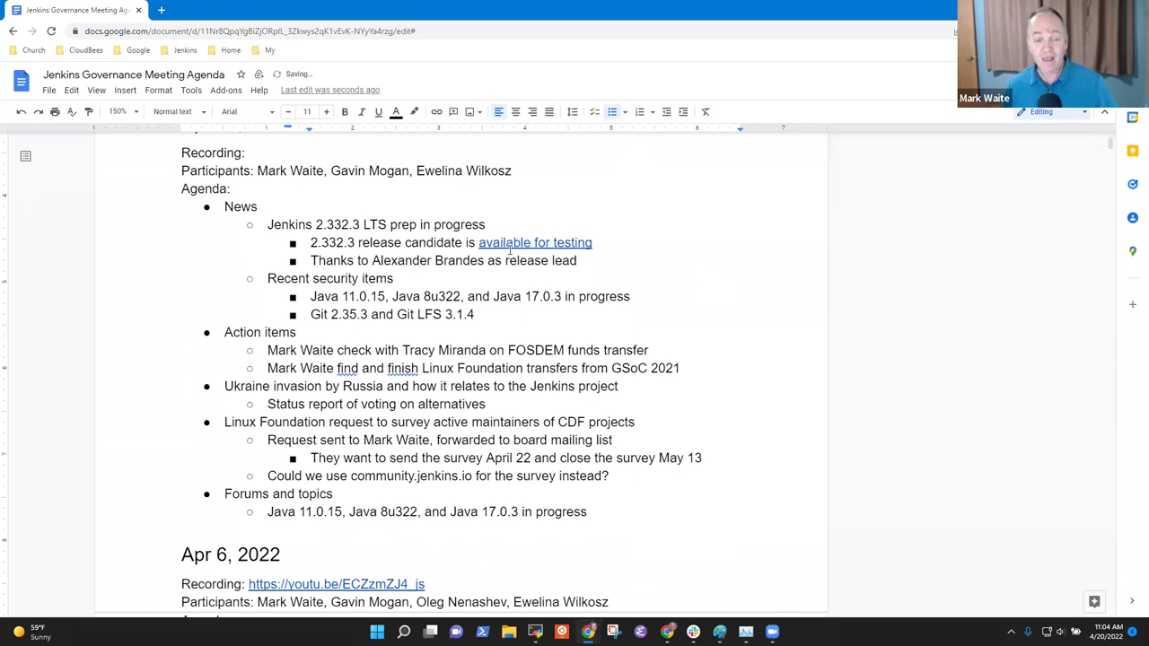
type(" (@NotMyFault)")
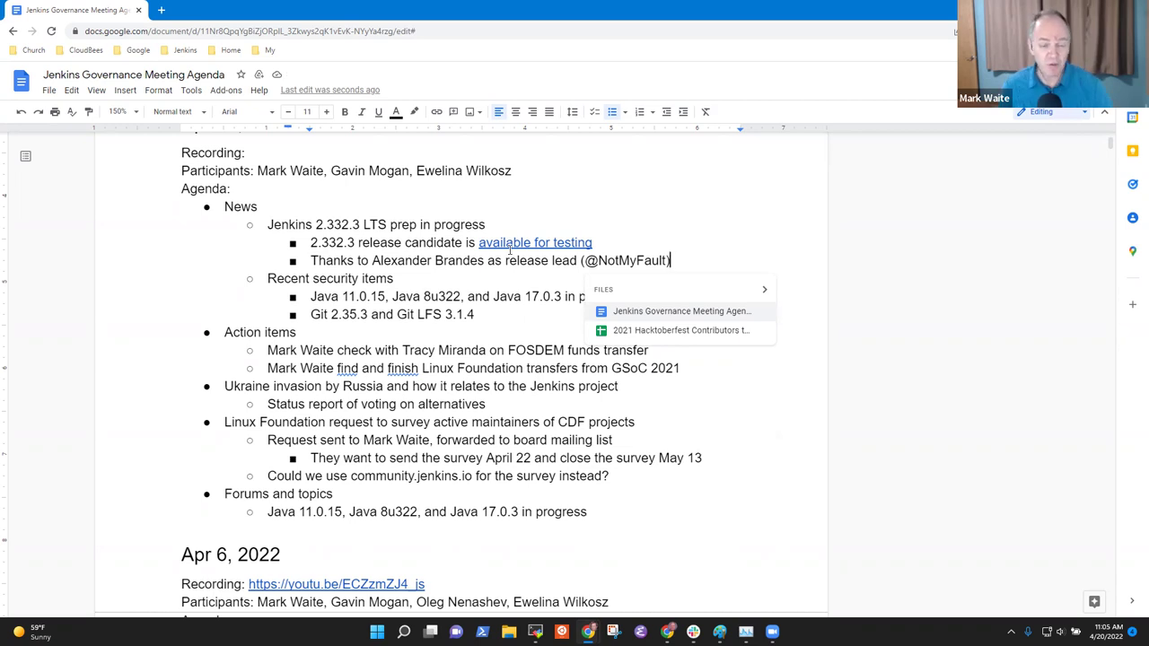
key("Down")
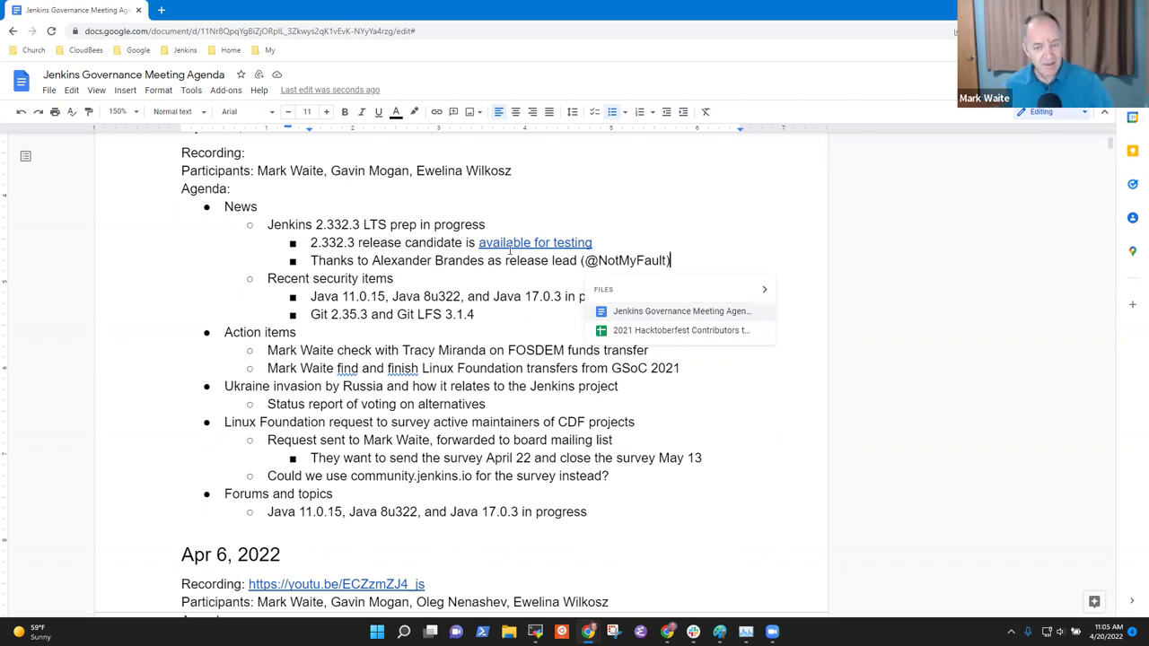
Step: Review the Recent security items, highlighting the heading and its Java versions line
left_click(413, 274)
key("shift+End")
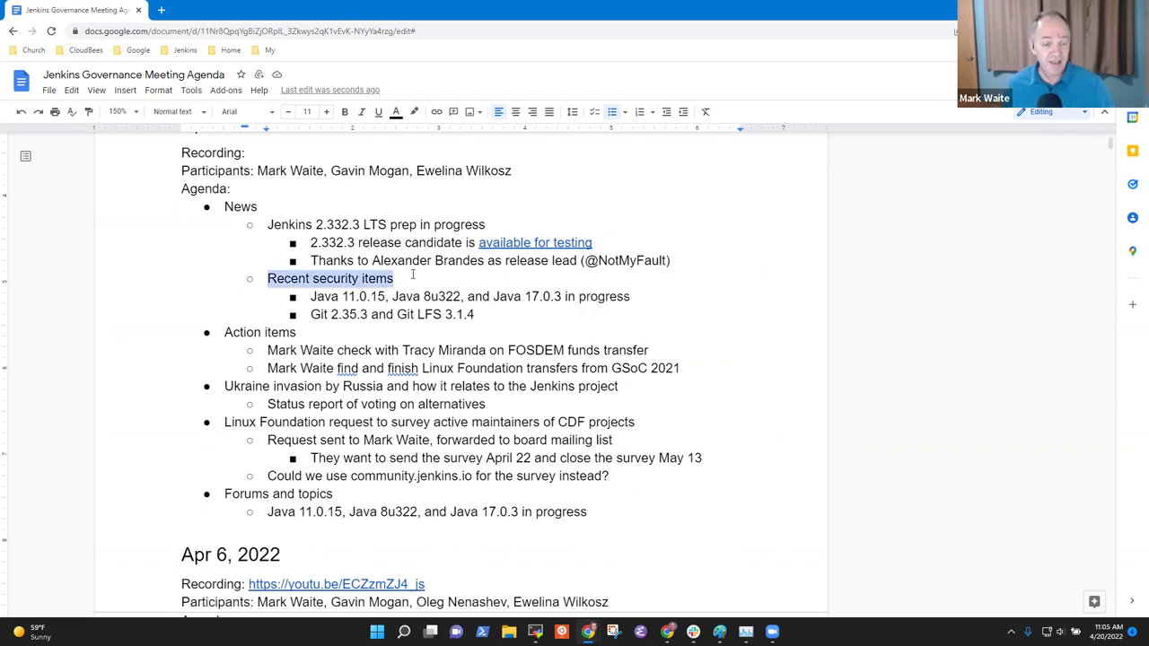
key("Down")
key("Home")
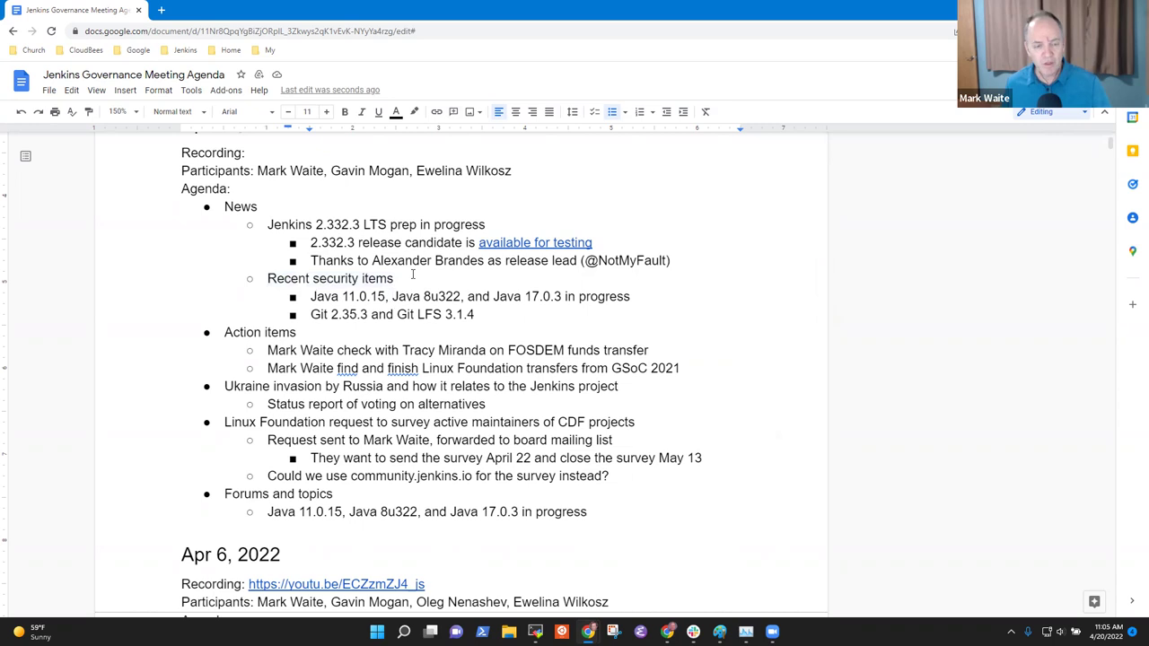
key("shift+End")
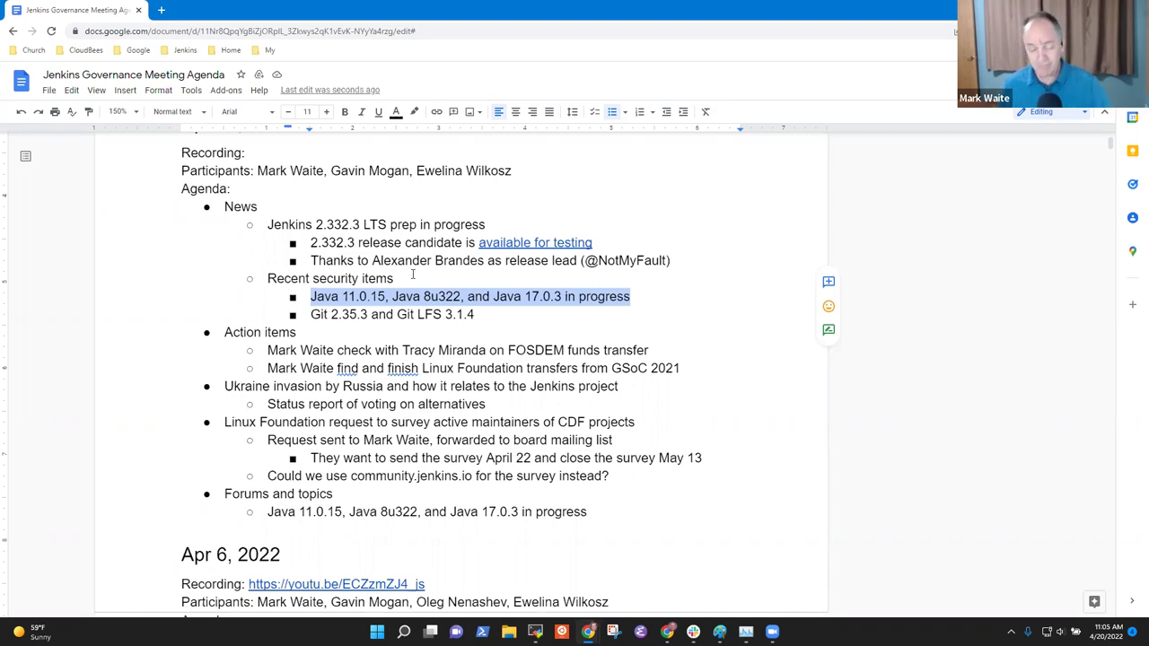
key("Right")
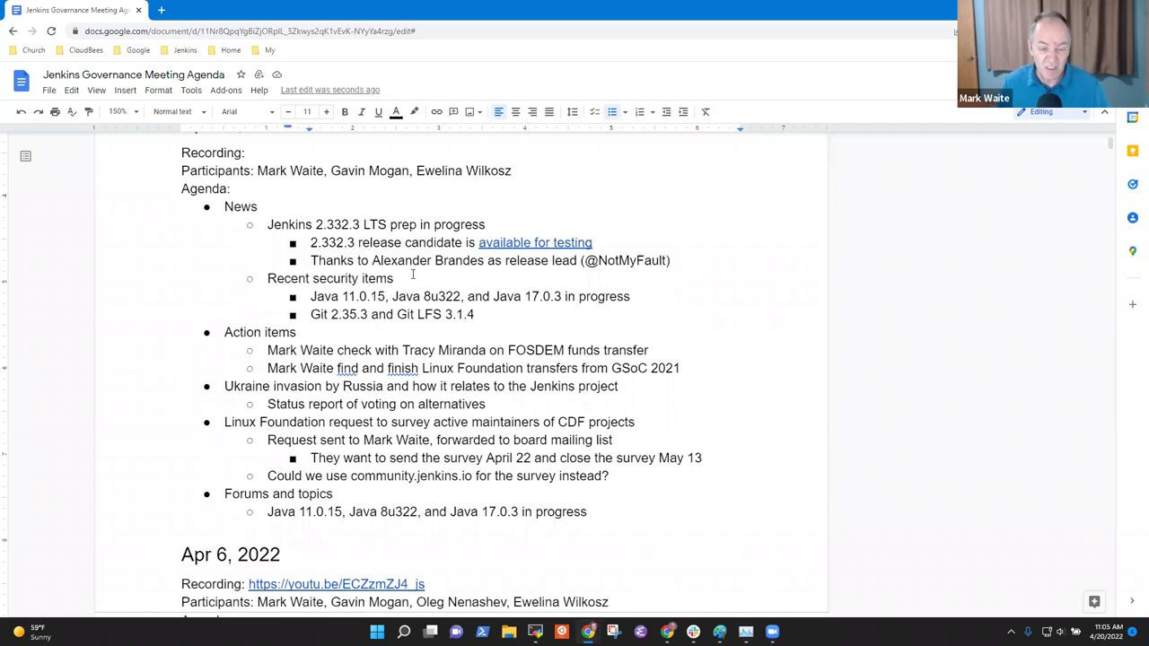
key("Home")
key("shift+End")
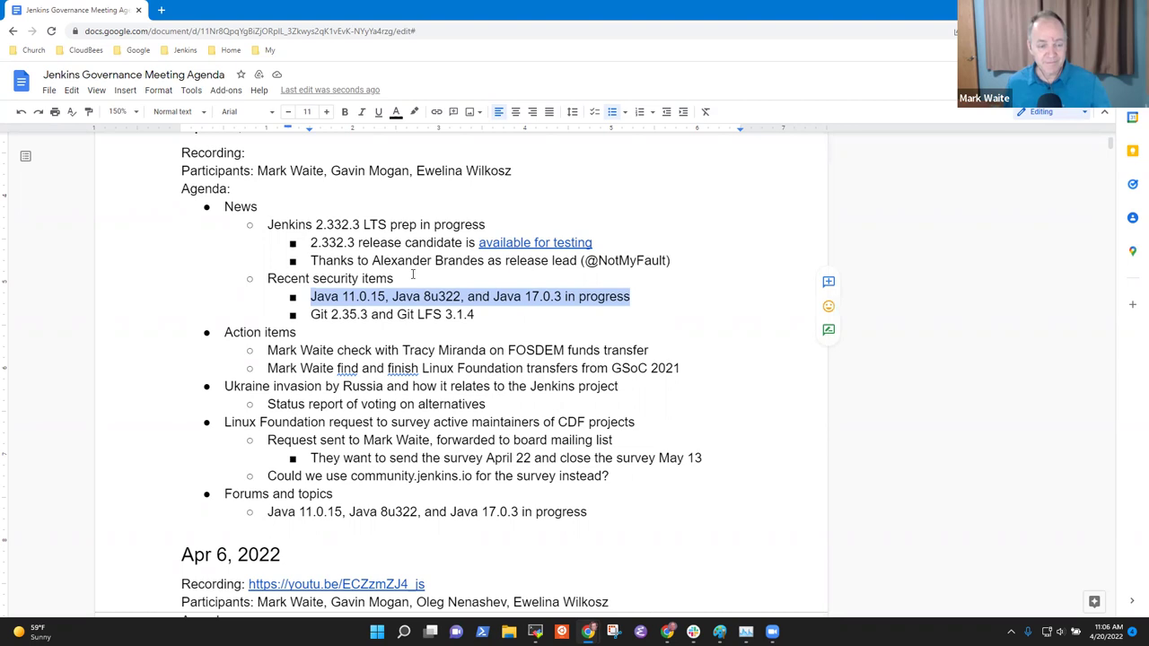
key("Down")
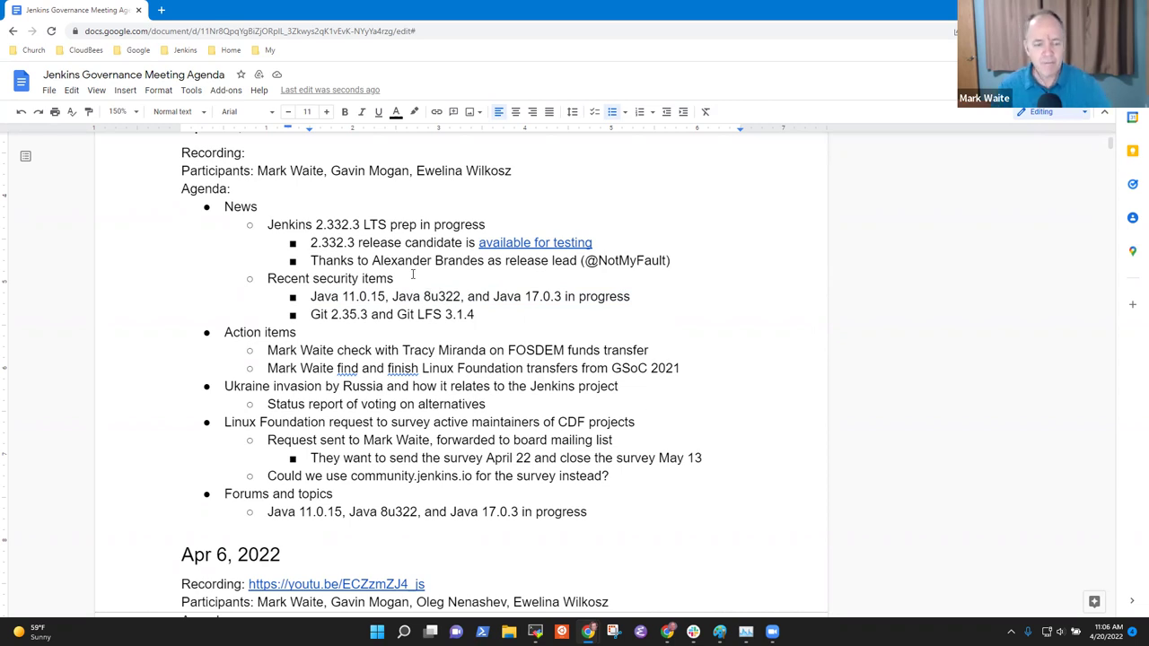
Step: Add the sub-bullet "Delaying selection of next LTS baseline" below the Java versions line under "Forums and topics"
key("Down")
key("Down")
key("Down")
key("Down")
key("Down")
key("Down")
key("Down")
key("Down")
key("Down")
key("Down")
key("Down")
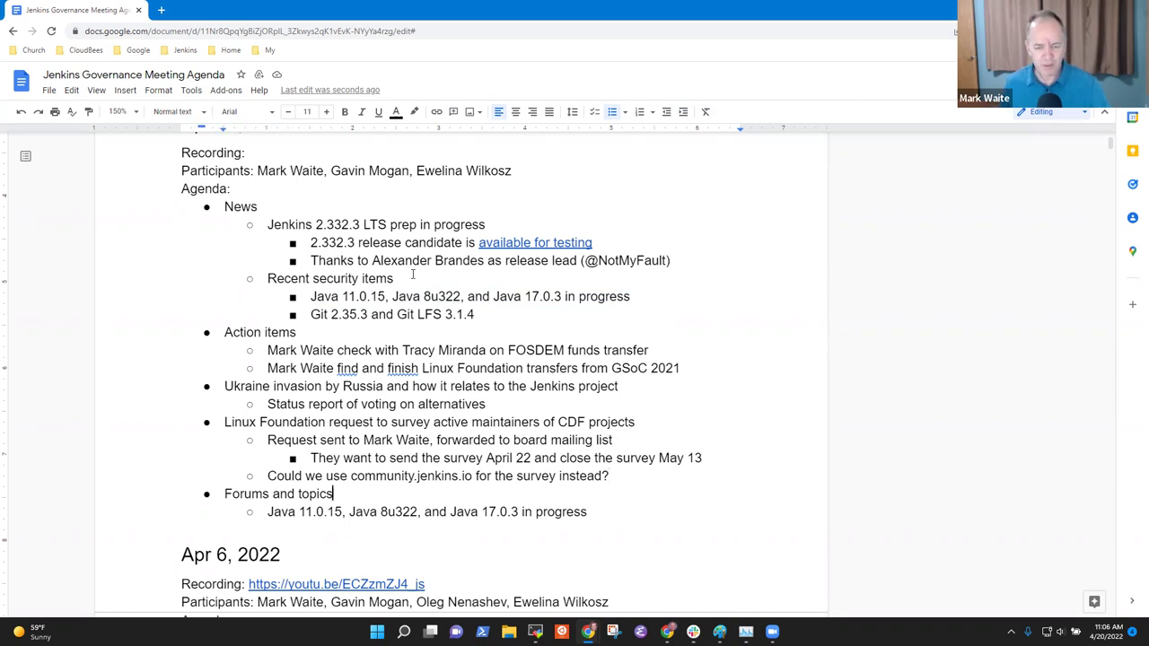
key("Return")
type("Delaying ")
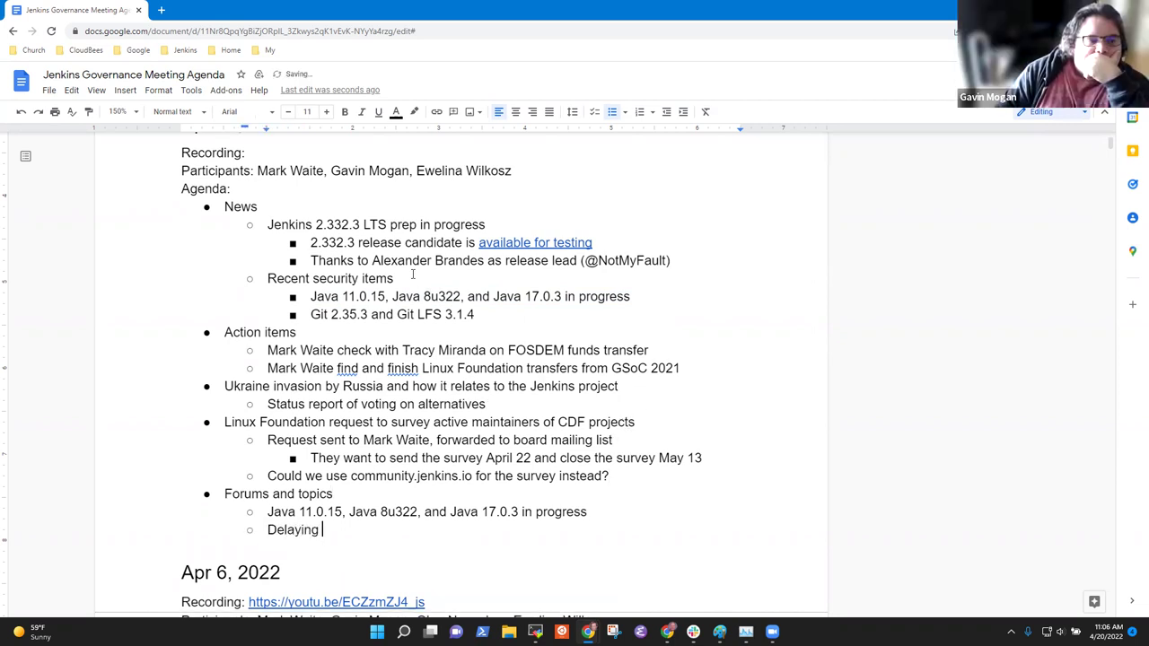
type("selection ofg")
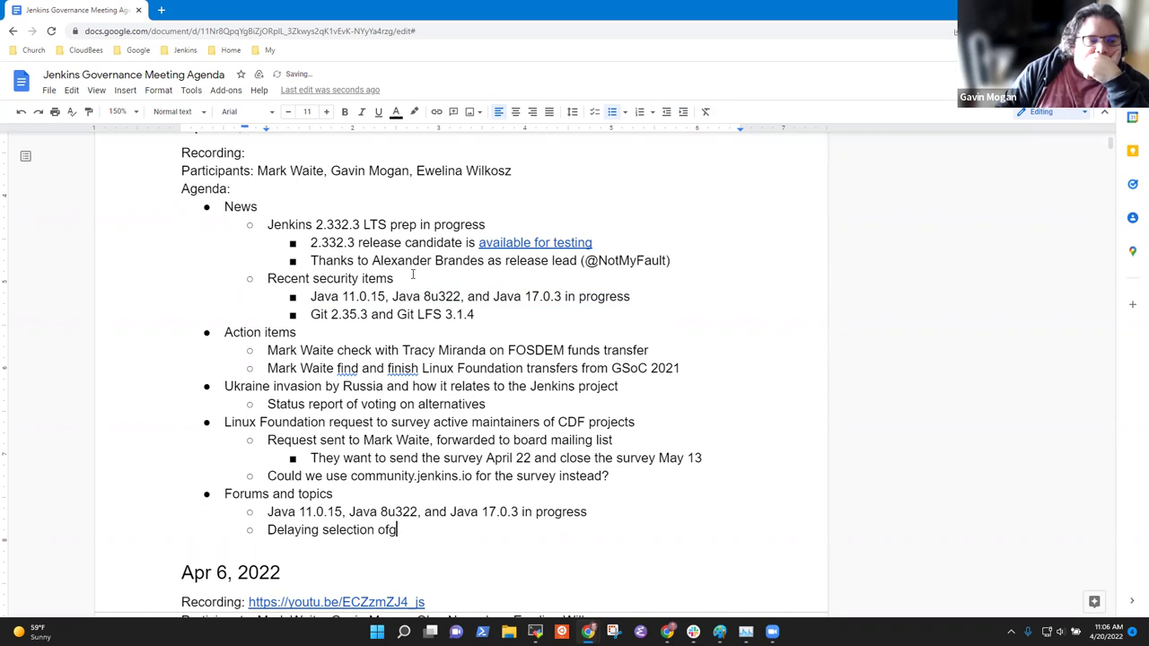
key("BackSpace")
type("next LTS ")
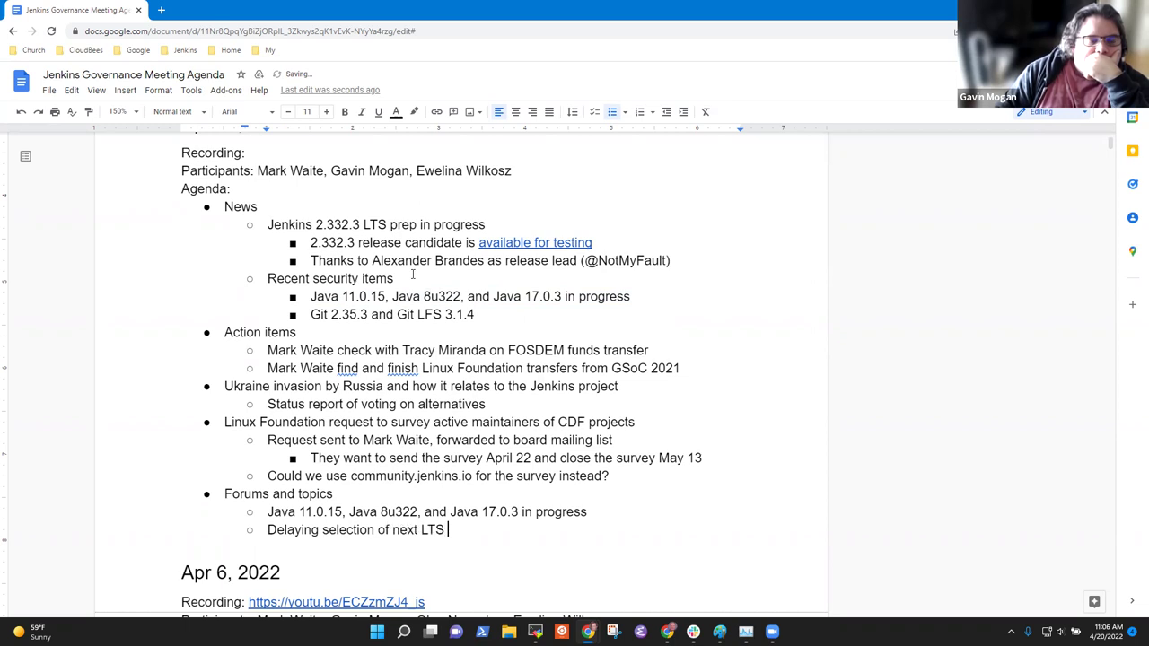
type("baseline")
Step: Return to Recent security items and highlight the "Git 2.35.3 and Git LFS 3.1.4" line for review
key("Up")
key("Up")
key("Up")
key("Up")
key("Up")
key("Up")
key("Up")
key("Up")
key("Up")
key("Up")
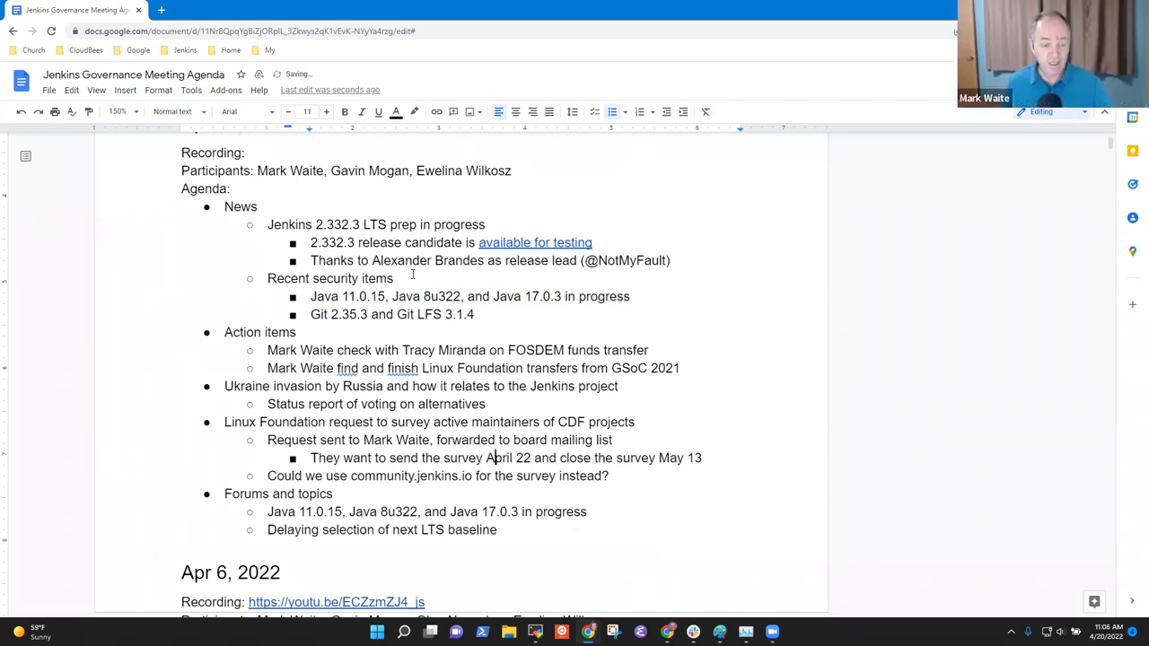
key("Up")
key("Up")
key("shift+Home")
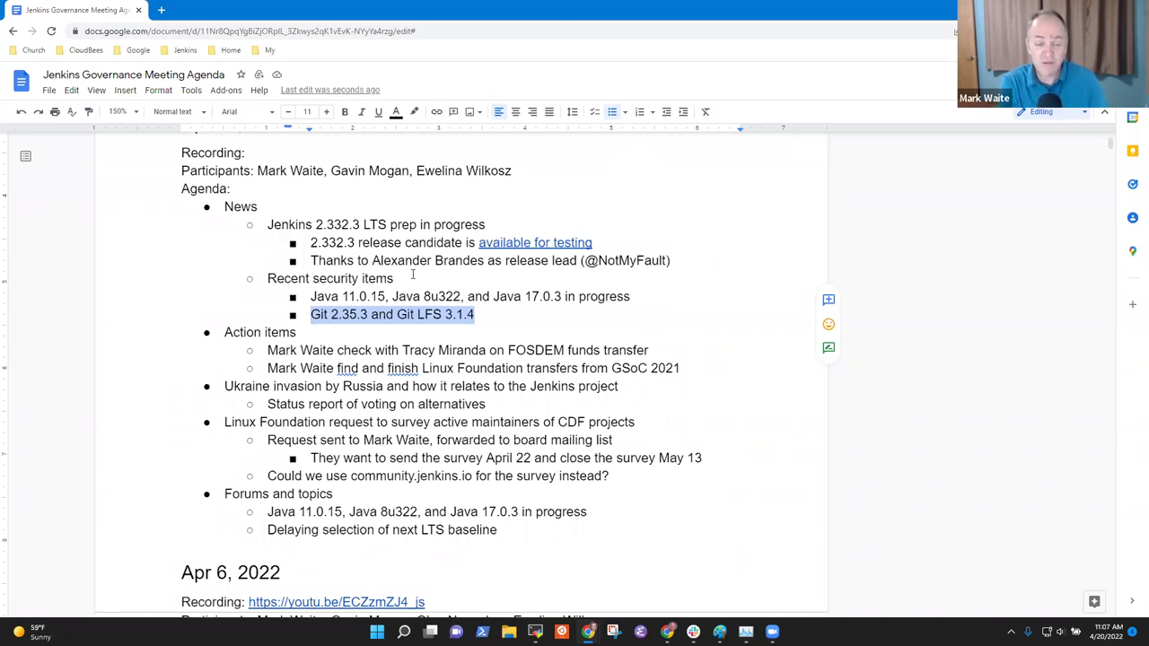
Step: Highlight the whole Git line under Recent security items again, and its "Git LFS 3.1.4" part on its own
key("Up")
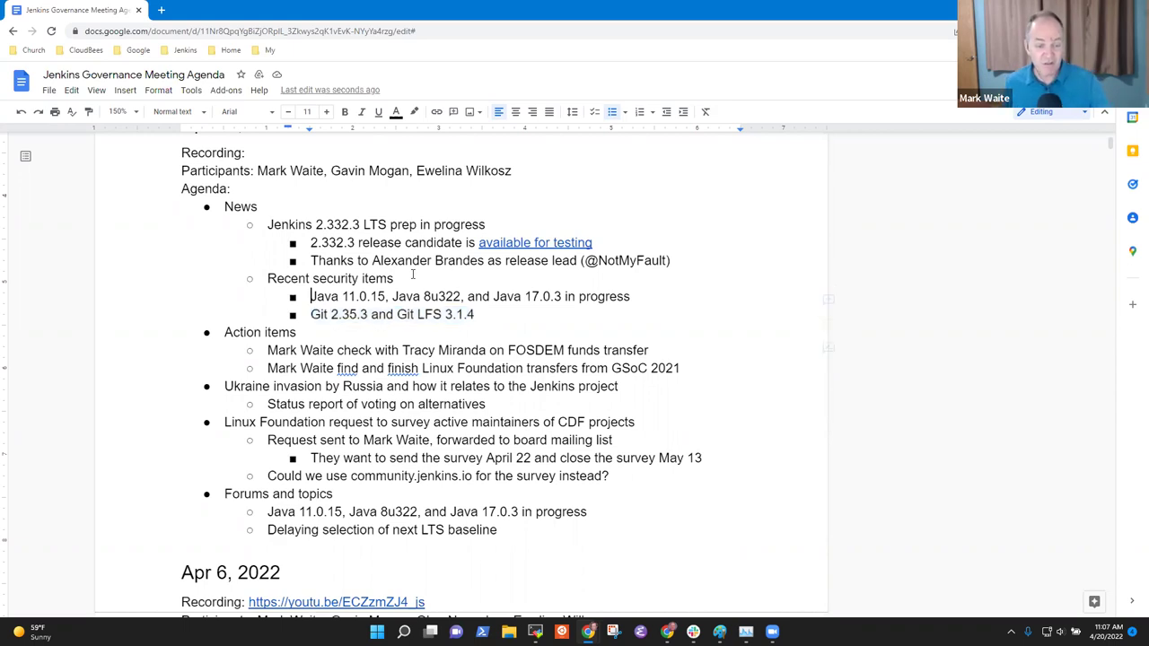
key("Down")
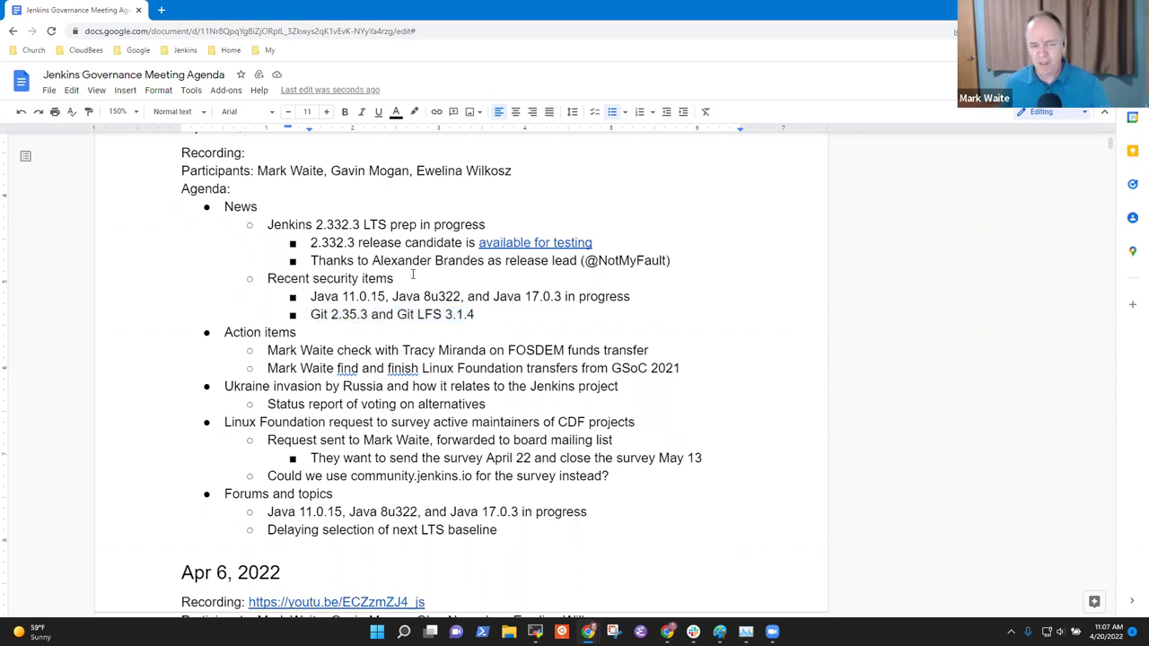
key("shift+End")
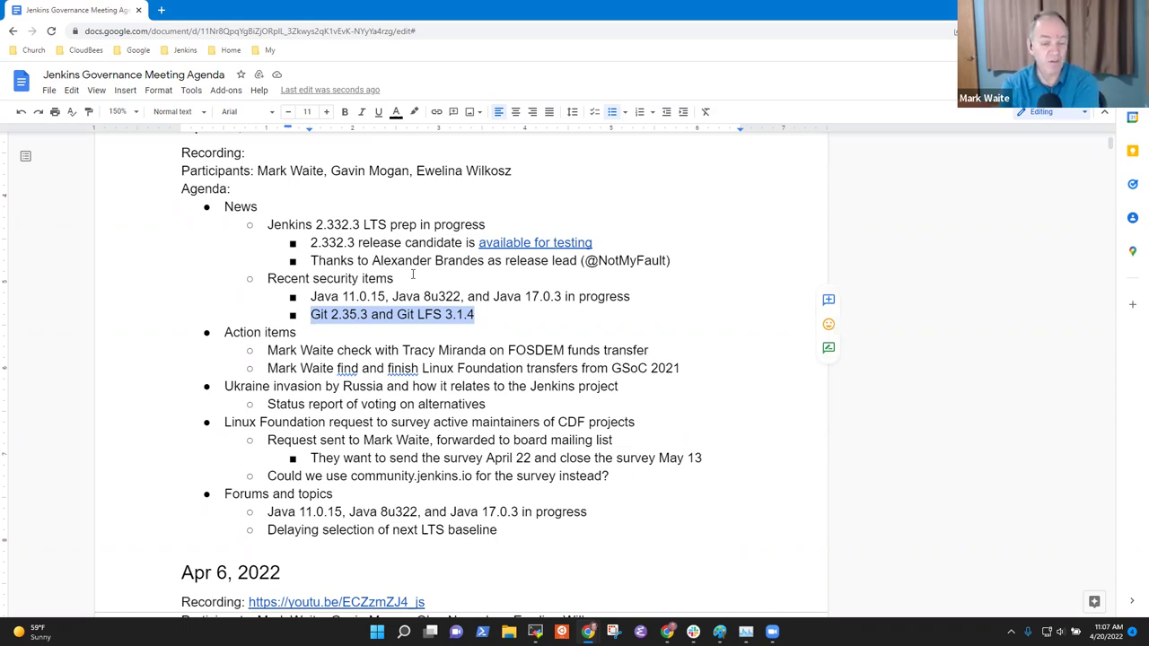
key("Left")
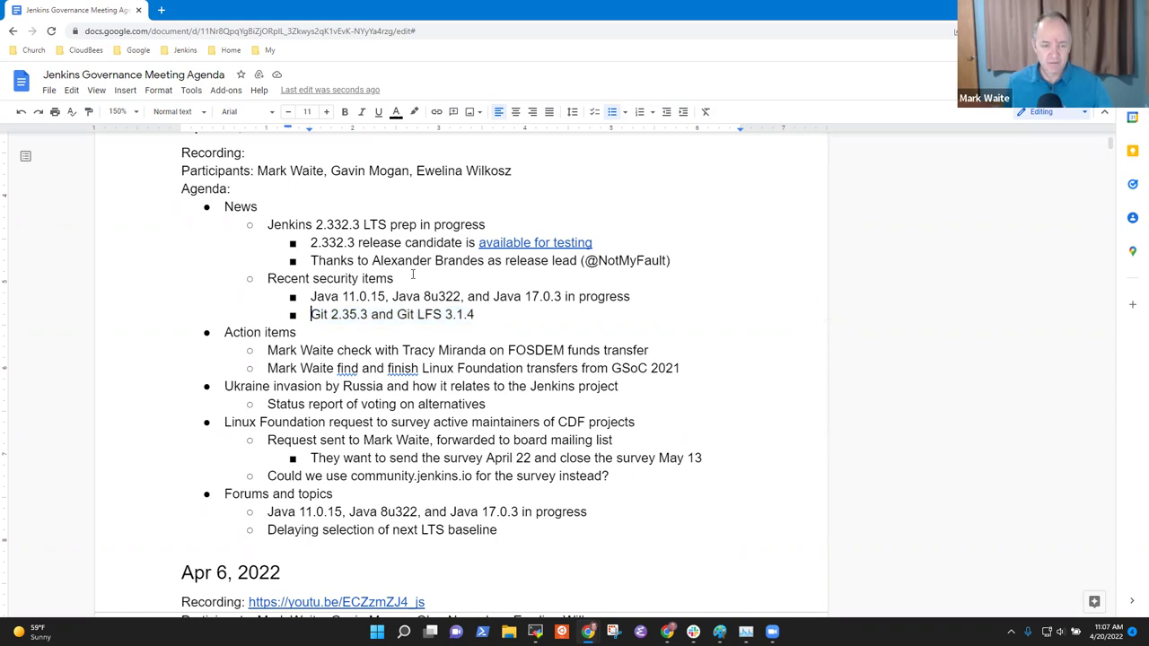
key("Left")
key("Left")
key("Left")
key("Left")
key("Left")
key("Left")
key("Left")
key("Left")
key("Left")
key("Left")
key("Left")
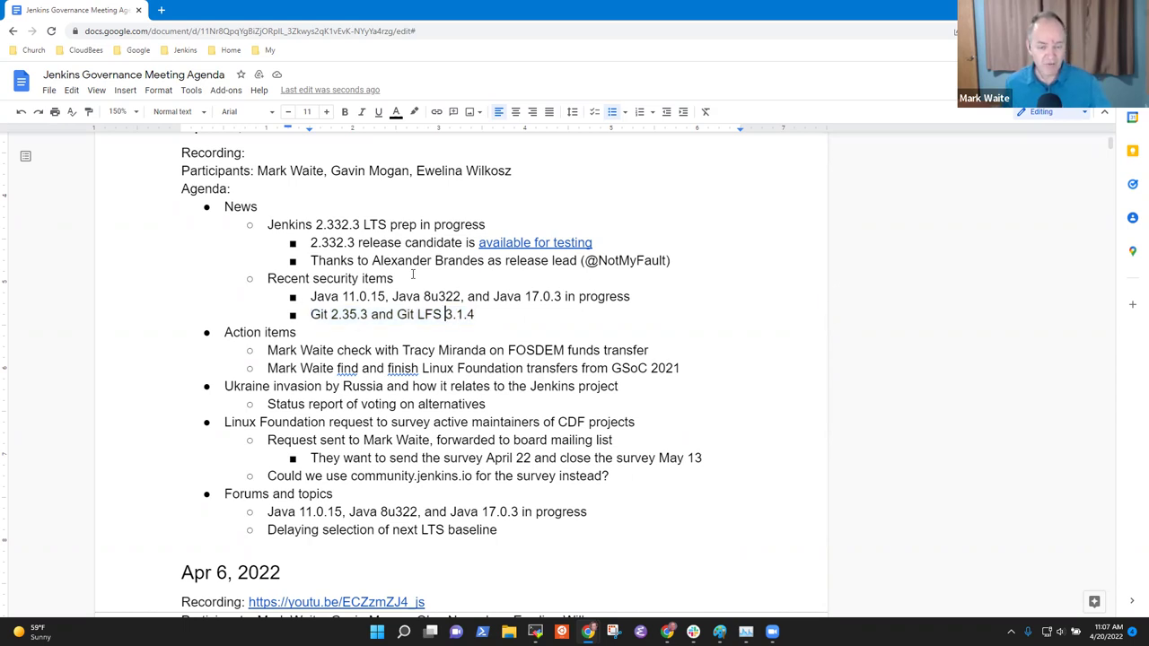
key("Left")
key("Left")
key("shift+End")
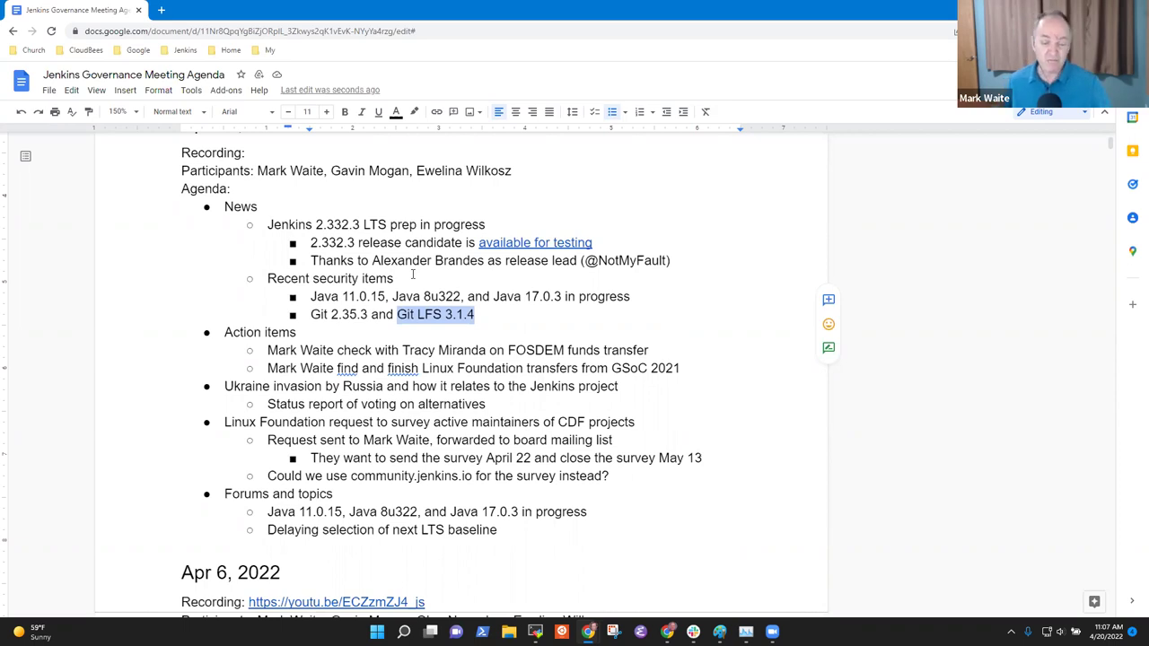
key("Right")
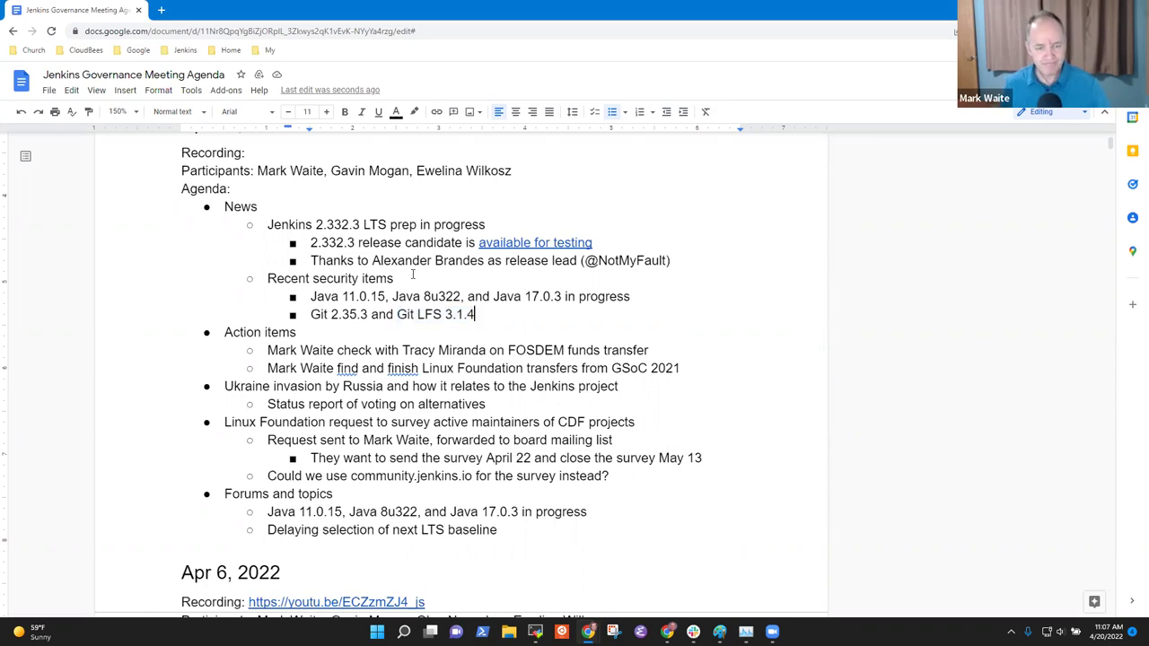
Step: Review the Action items, highlighting the FOSDEM funds transfer line and the Linux Foundation transfers from GSoC 2021 line
key("shift+End")
key("Down")
key("Home")
key("shift+End")
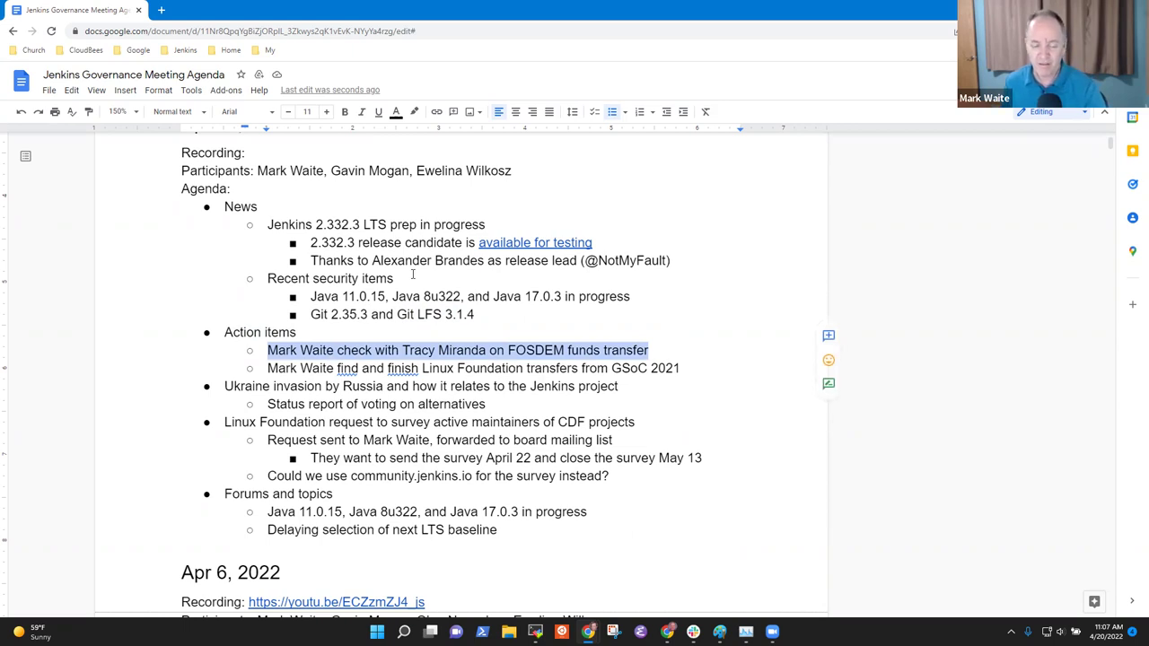
key("Down")
key("Down")
key("Down")
key("Up")
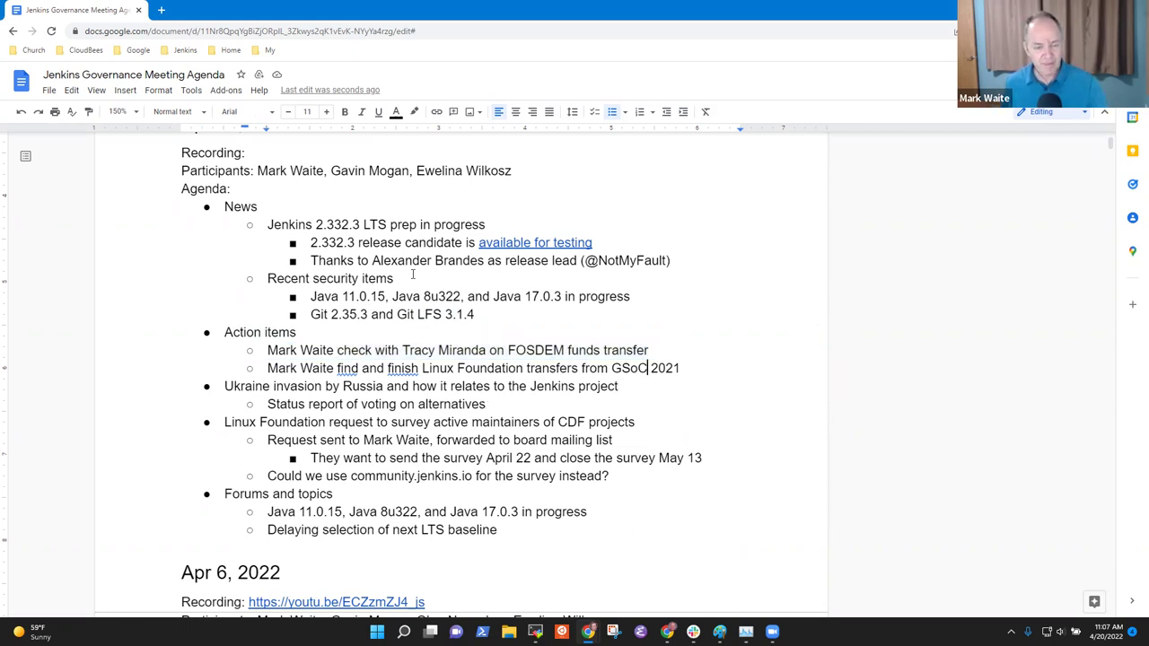
key("Home")
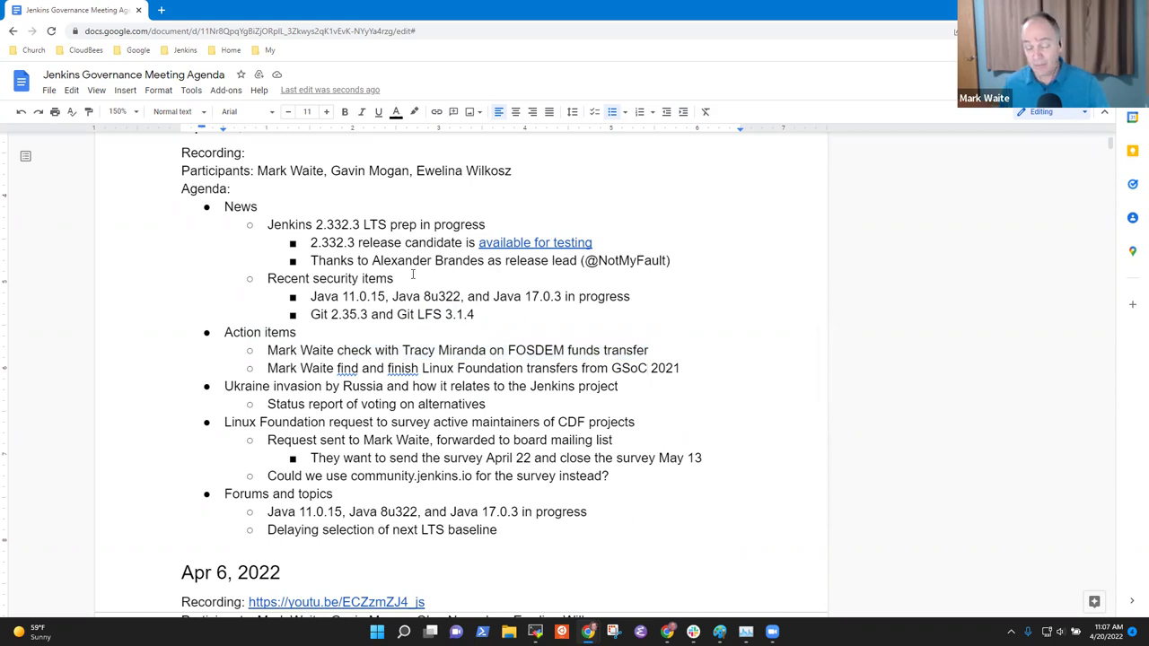
key("shift+End")
key("Down")
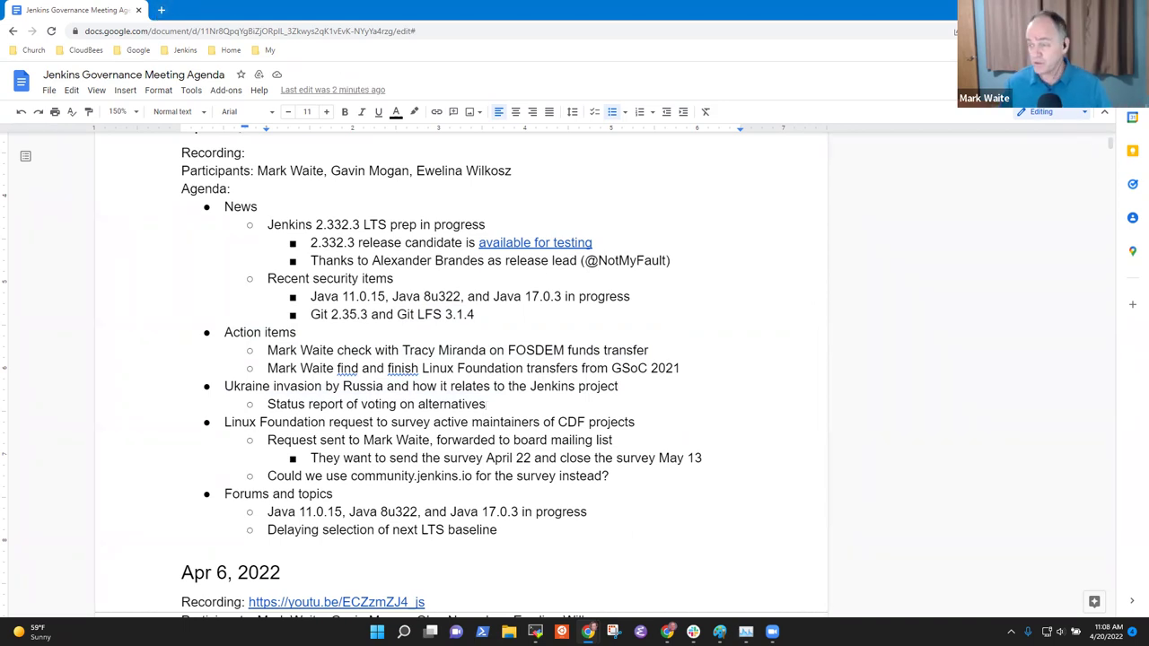
Step: Open the Cossack image pull request, PR 5027, from the Apr 6, 2022 notes and read through its enlarged conversation
scroll(374, 395, "down", 9)
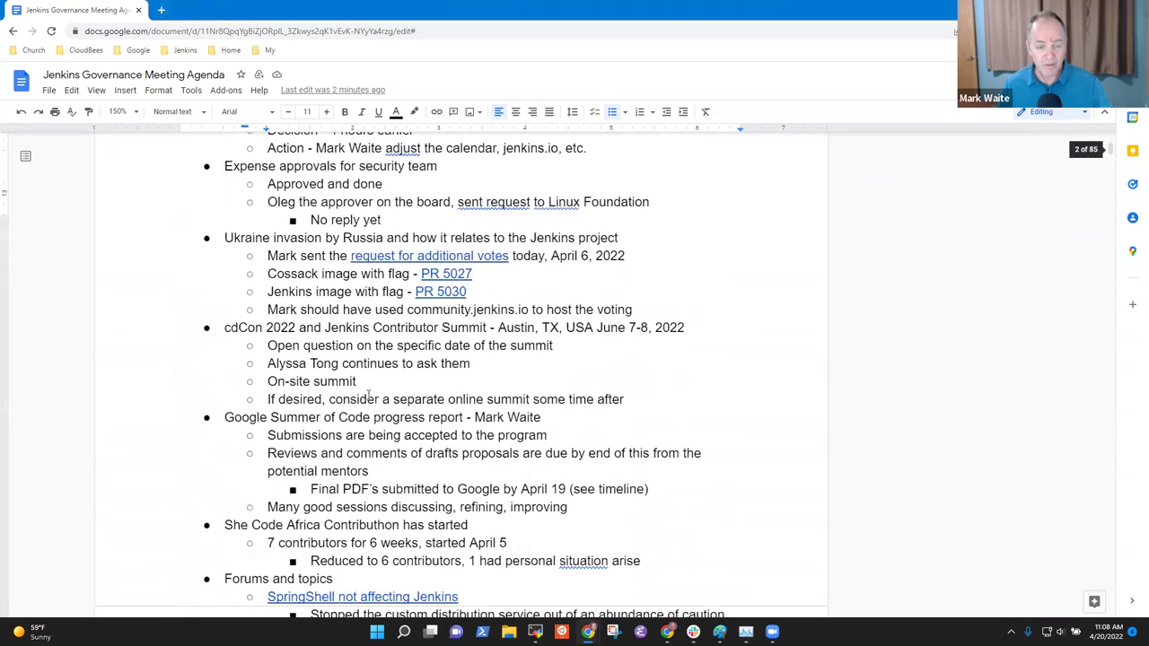
scroll(373, 395, "down", 3)
scroll(456, 224, "up", 2)
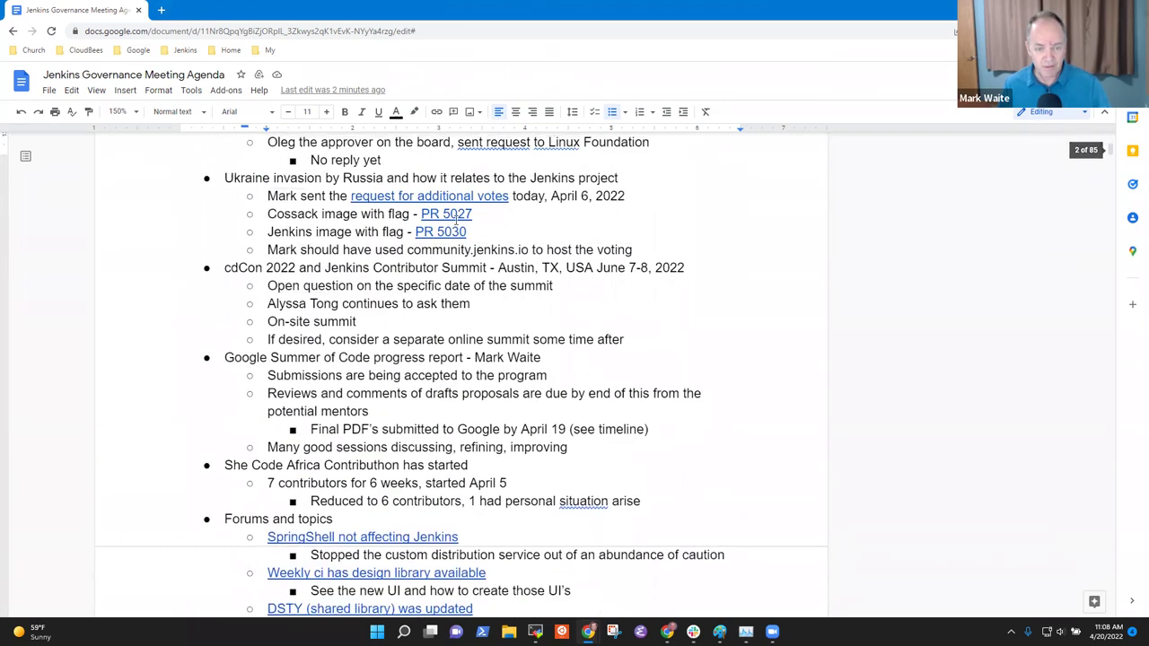
left_click(457, 218)
left_click(475, 235)
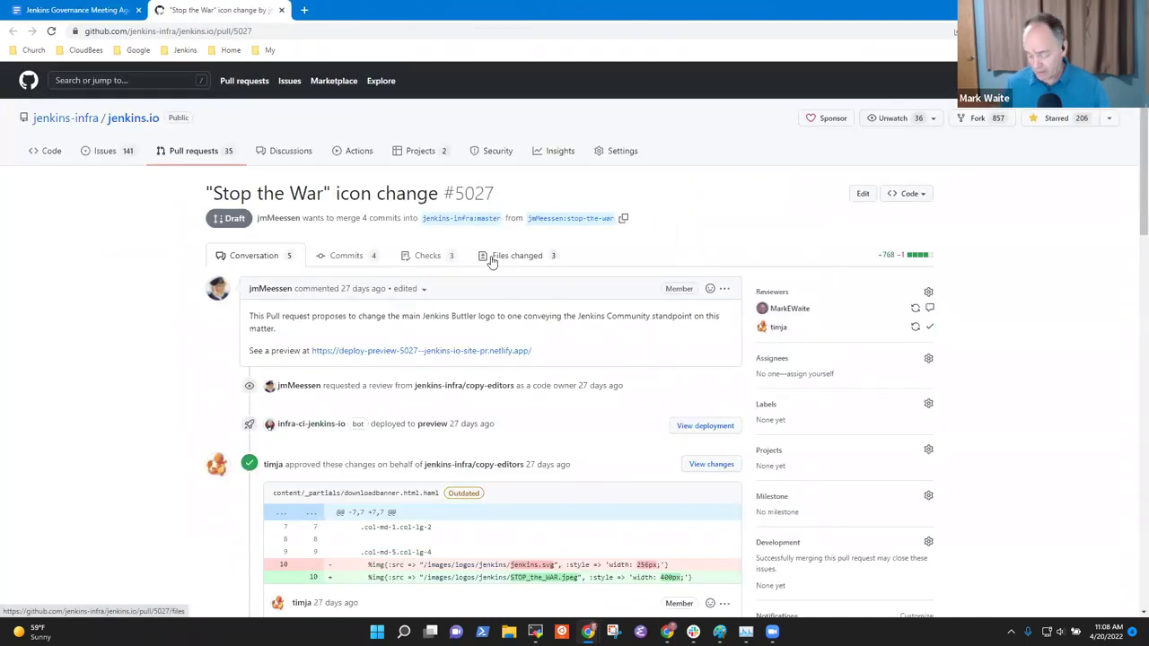
key("ctrl+plus")
scroll(485, 269, "down", 3)
scroll(481, 282, "down", 15)
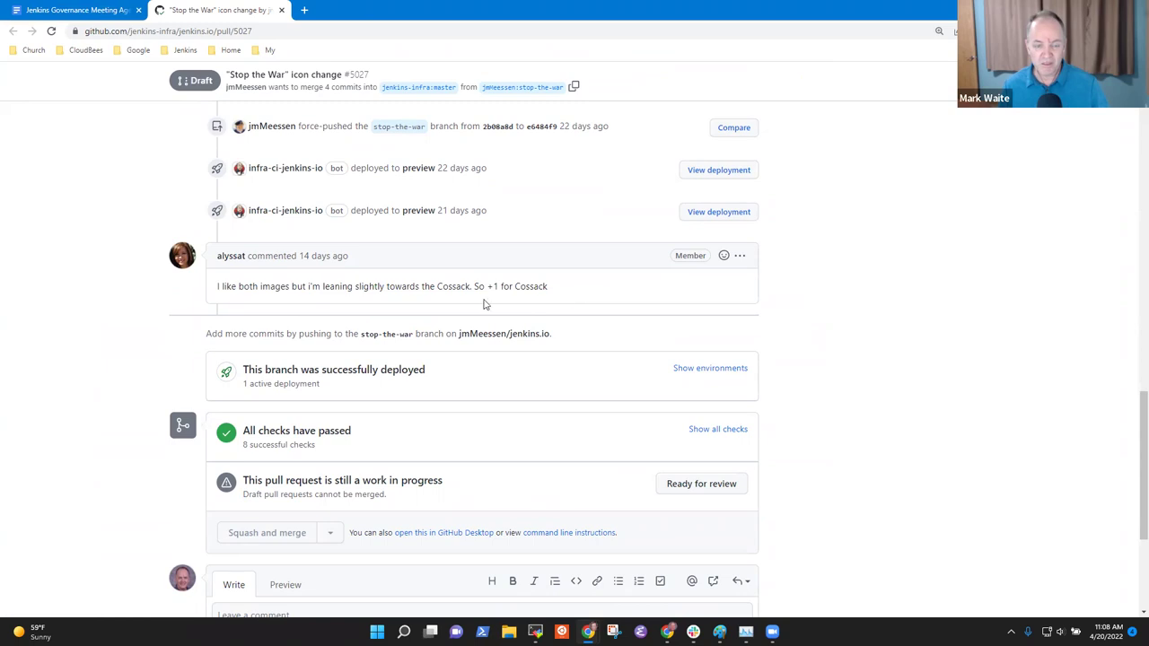
scroll(476, 305, "up", 12)
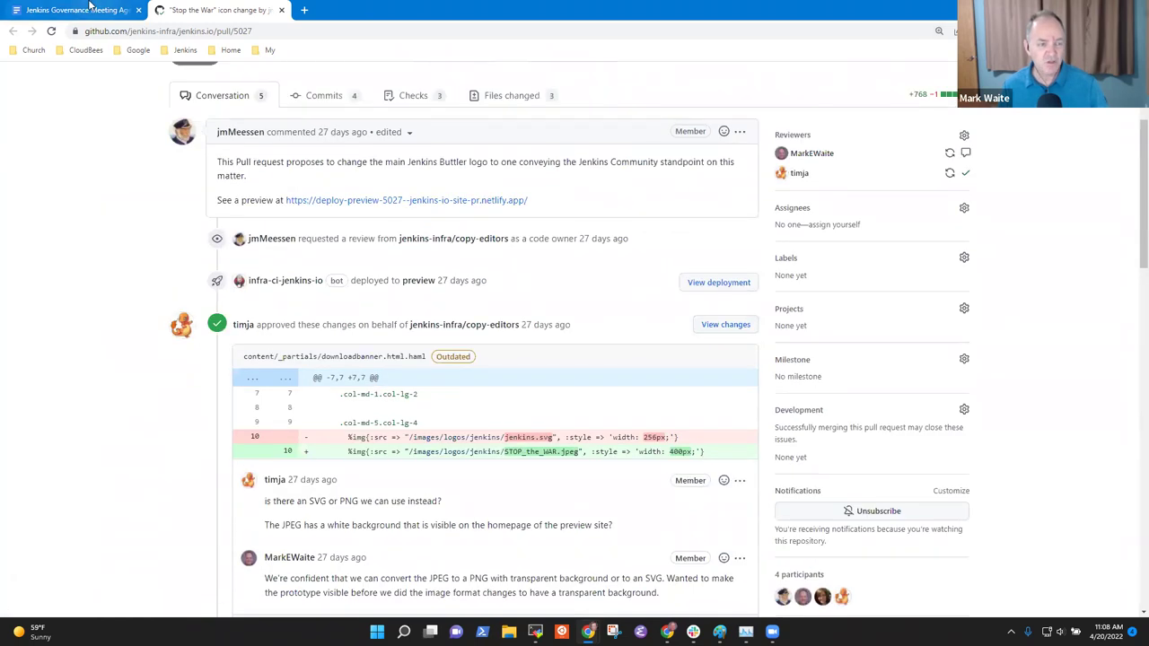
Step: Return to the agenda document, open the Jenkins image pull request, PR 5030, and read its comments
left_click(77, 9)
left_click(445, 233)
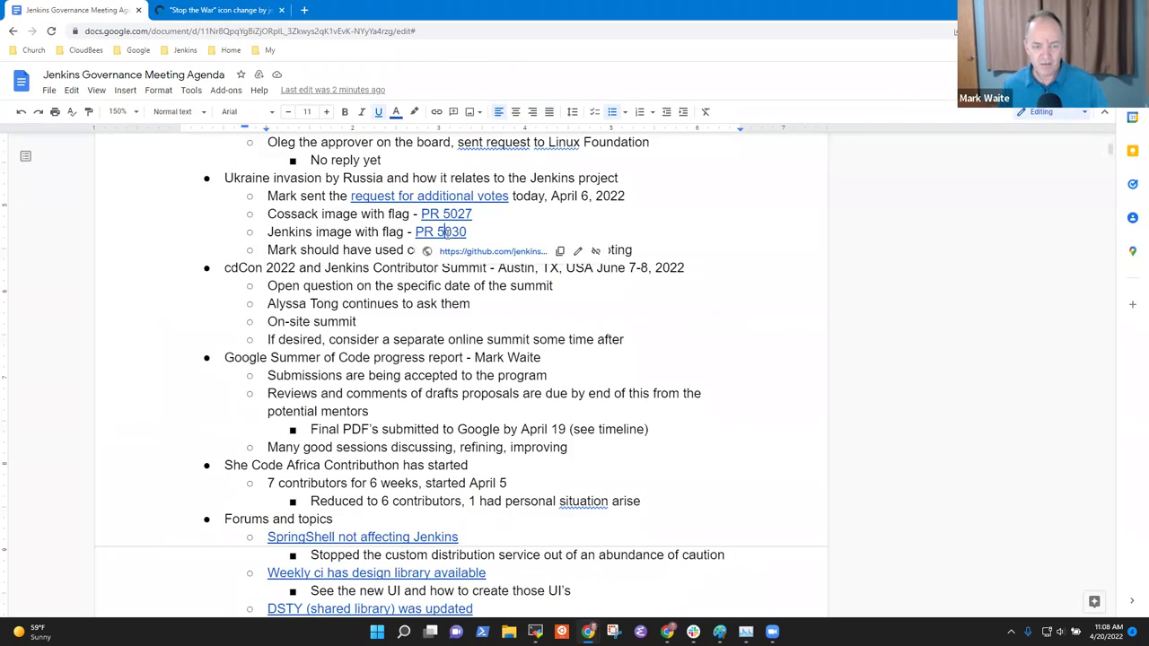
left_click(495, 251)
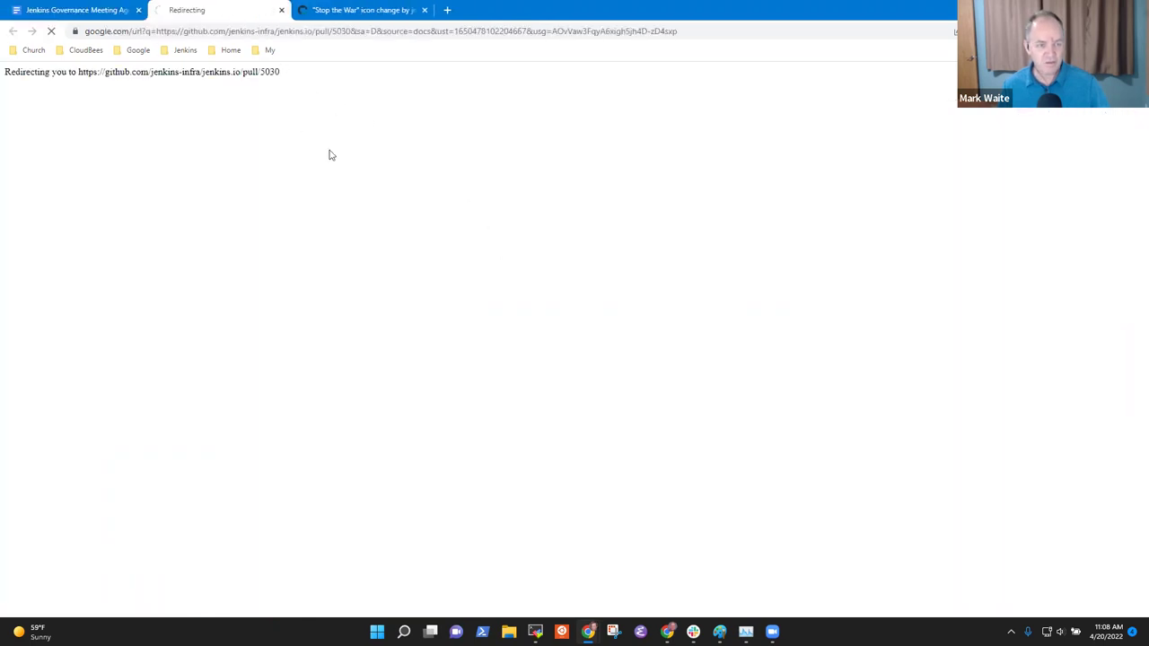
scroll(404, 185, "down", 5)
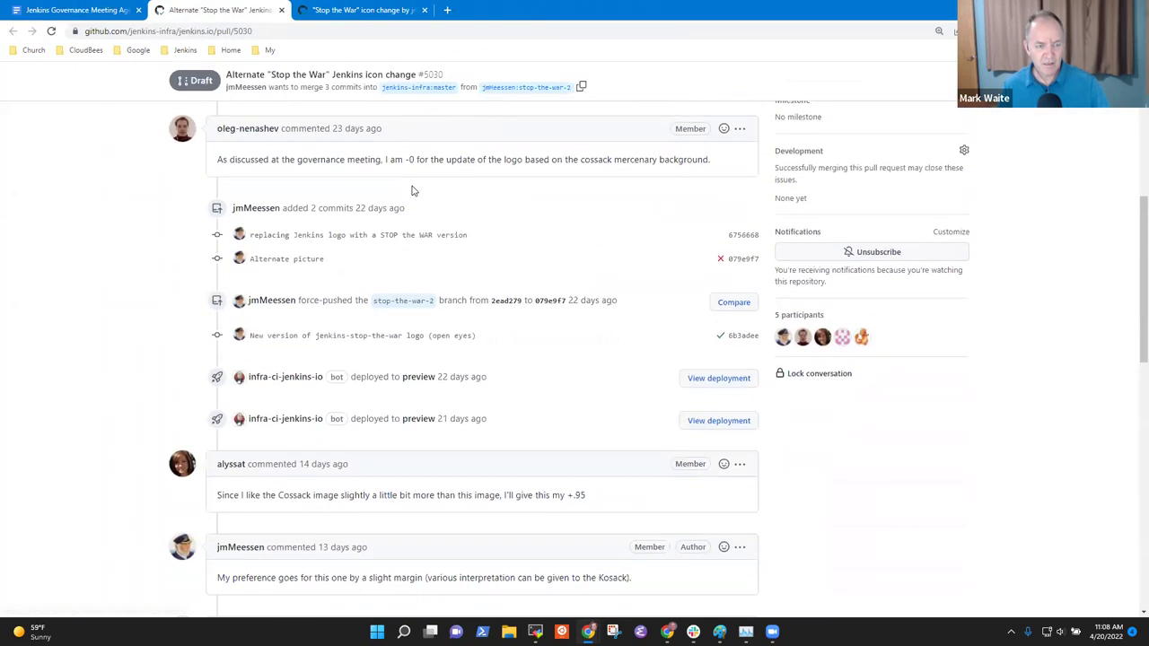
scroll(412, 235, "down", 2)
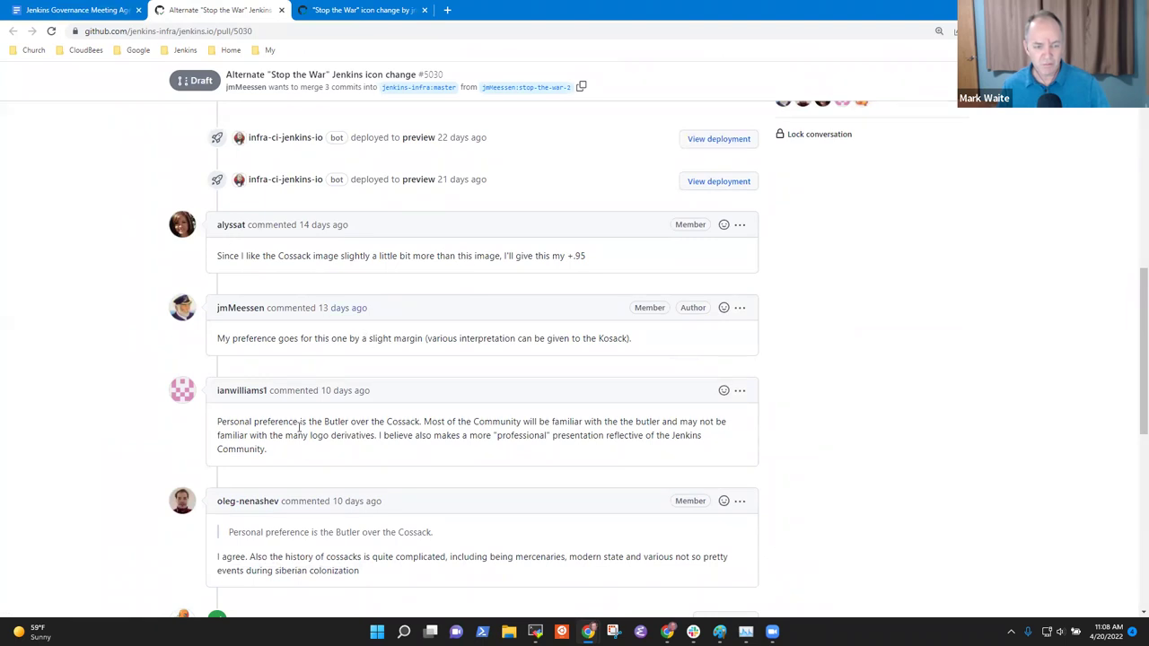
scroll(363, 421, "down", 1)
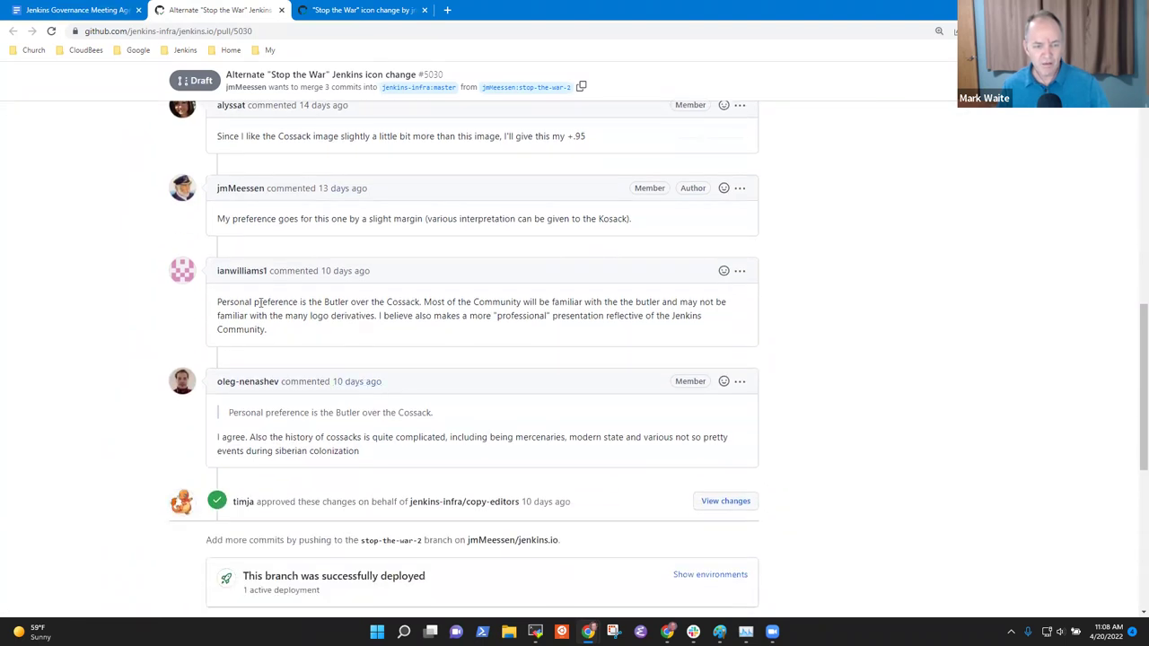
Step: Highlight the comment preferring the Butler over the Cossack and the reply about the history of cossacks in PR 5030
left_click_drag(250, 302, 423, 300)
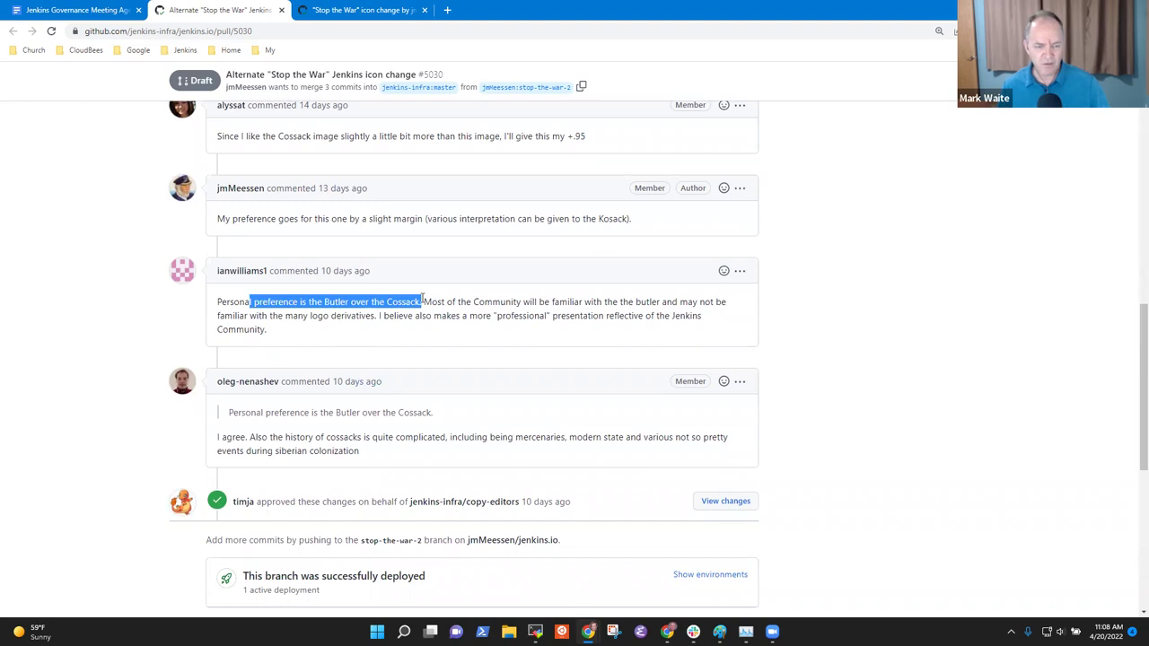
left_click_drag(273, 449, 421, 439)
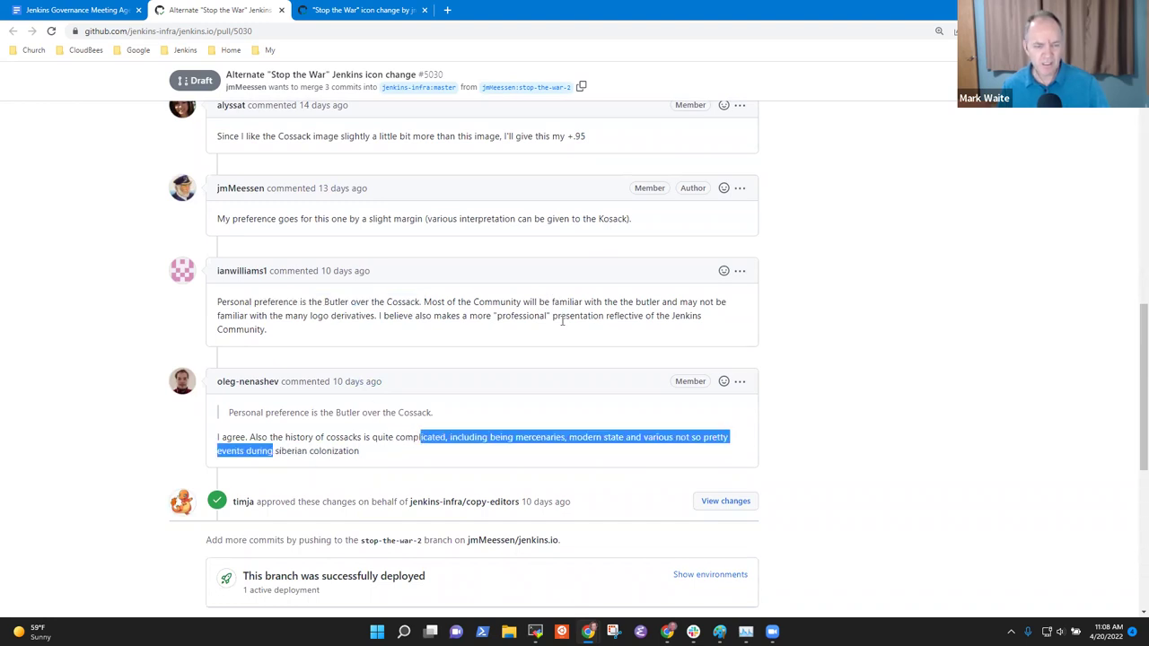
scroll(559, 328, "down", 3)
scroll(436, 320, "up", 2)
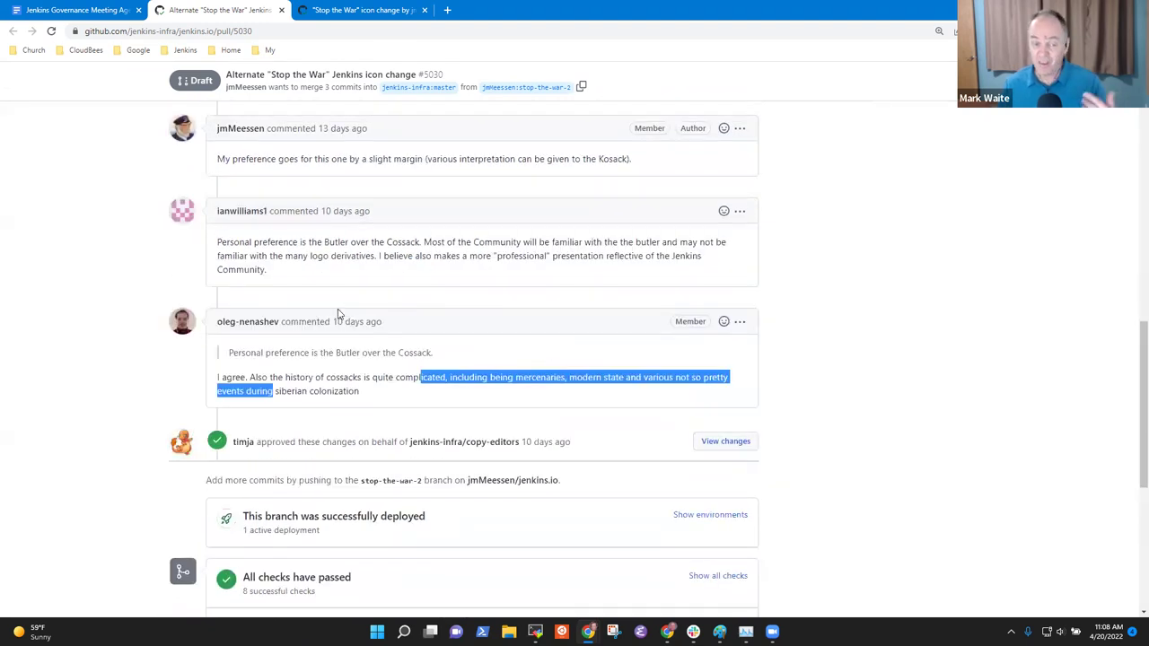
left_click(333, 152)
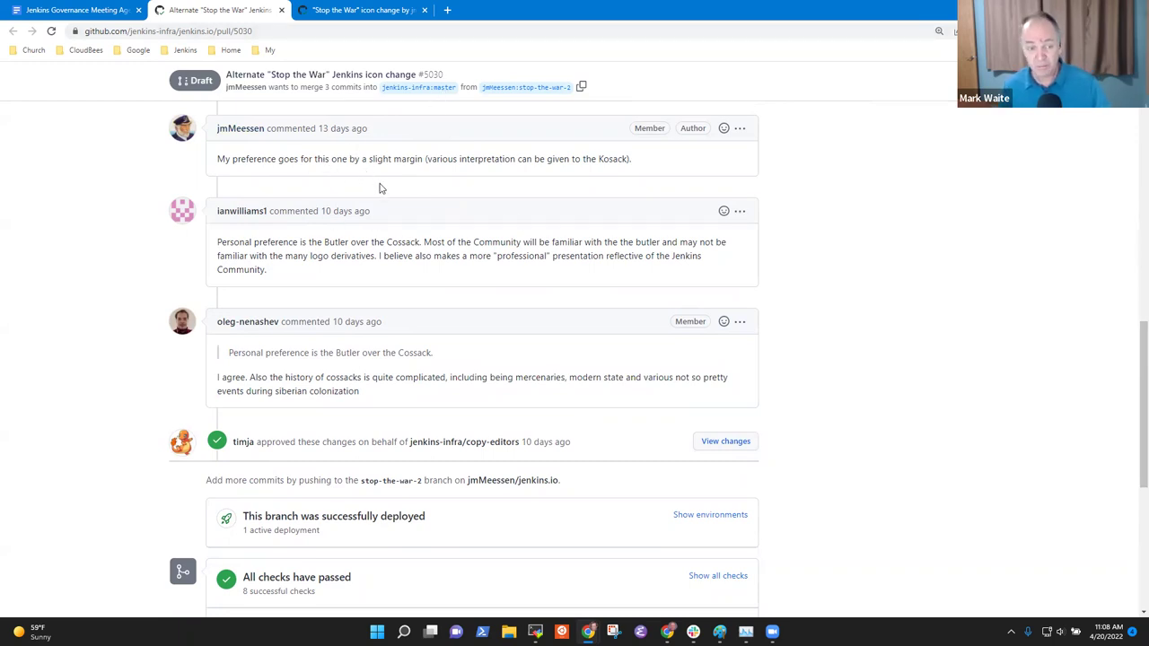
scroll(379, 188, "up", 1)
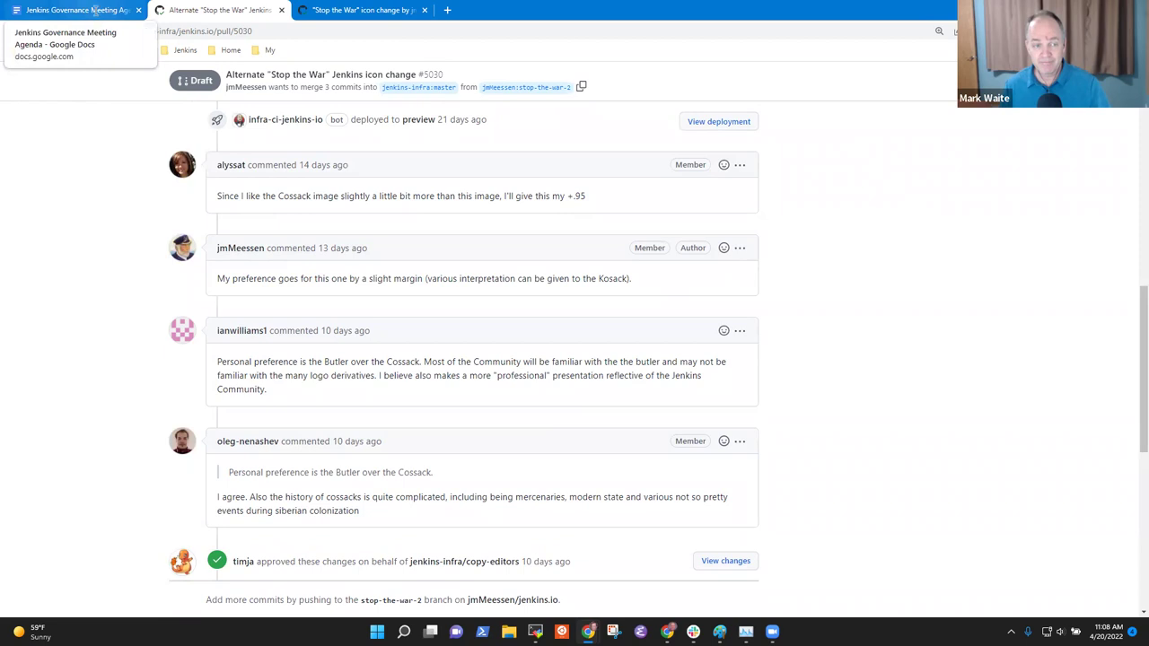
Step: Show the files changed in PR 5030 and examine the Jenkins-stop-the-war.svg image
scroll(438, 285, "up", 7)
scroll(438, 285, "up", 2)
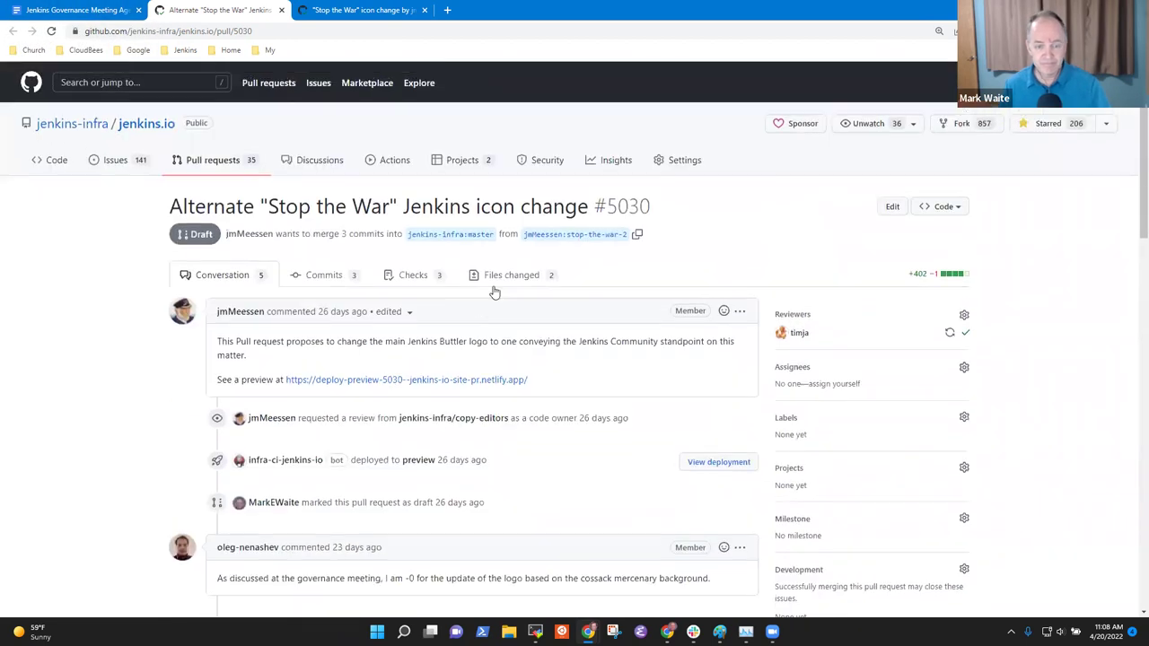
left_click(531, 274)
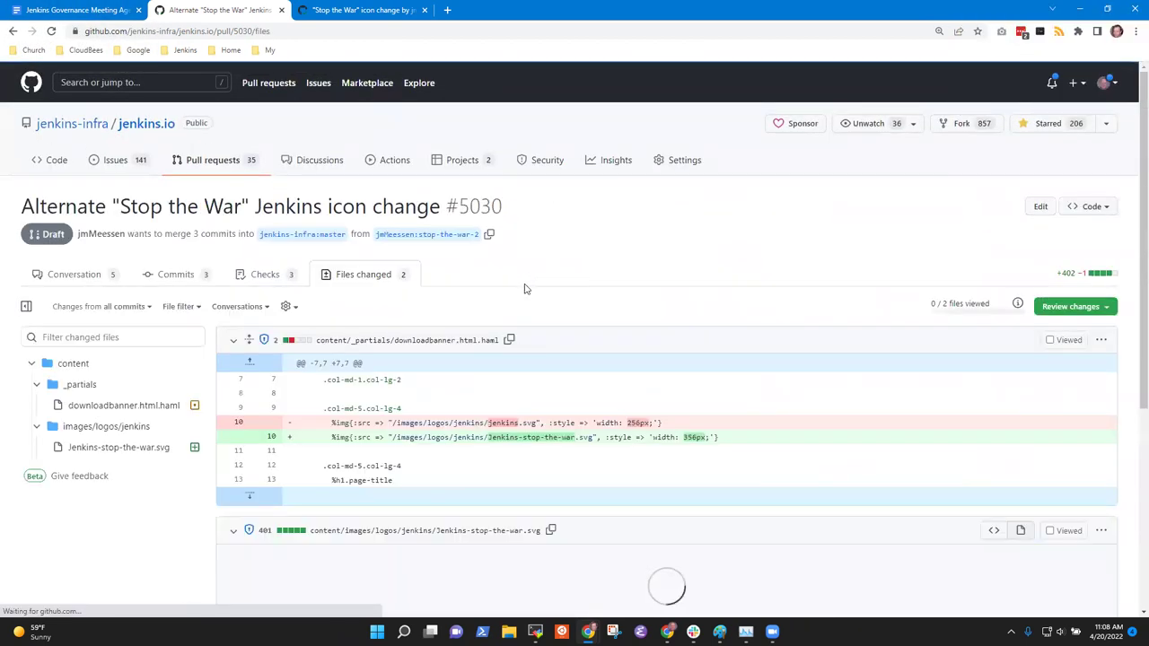
scroll(538, 301, "down", 3)
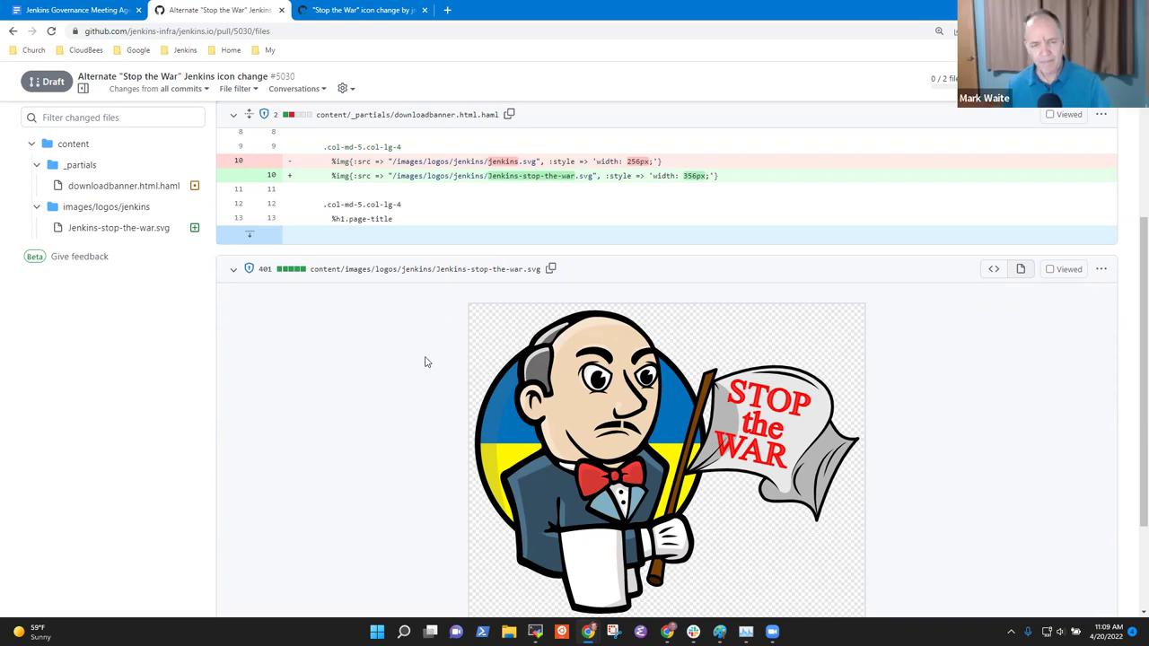
scroll(423, 366, "down", 3)
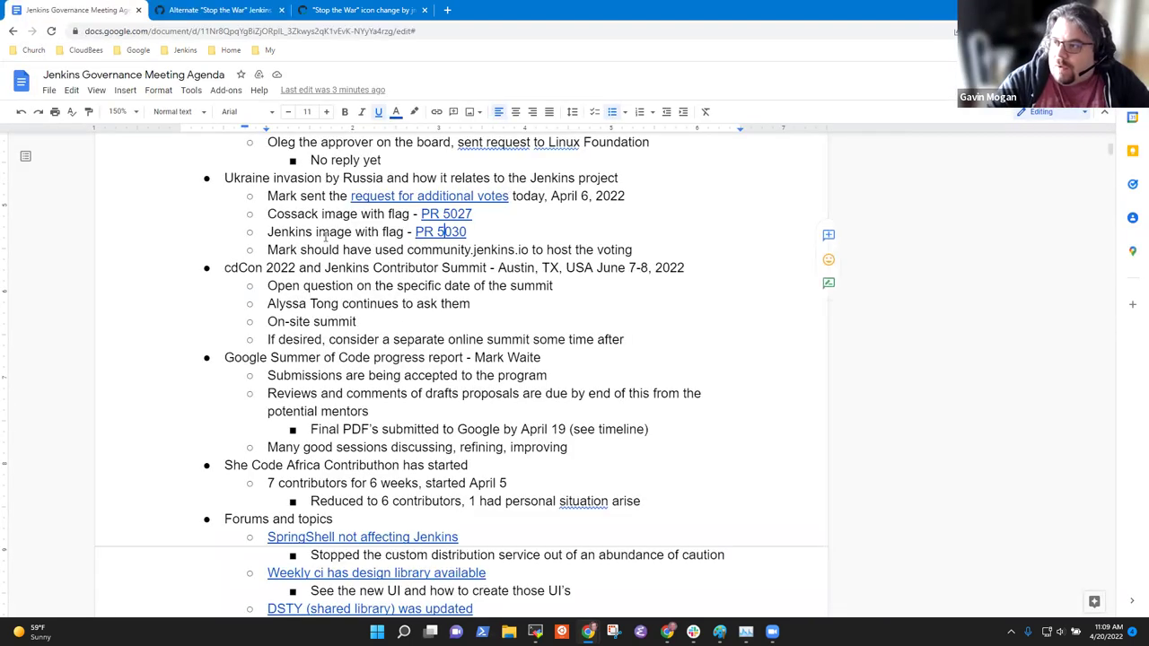
Step: Add a bullet to the Apr 6 Ukraine item: "Based on the votes that were expressed, we'll approve the butler rather than the Cossack"
left_click(650, 253)
key("Return")
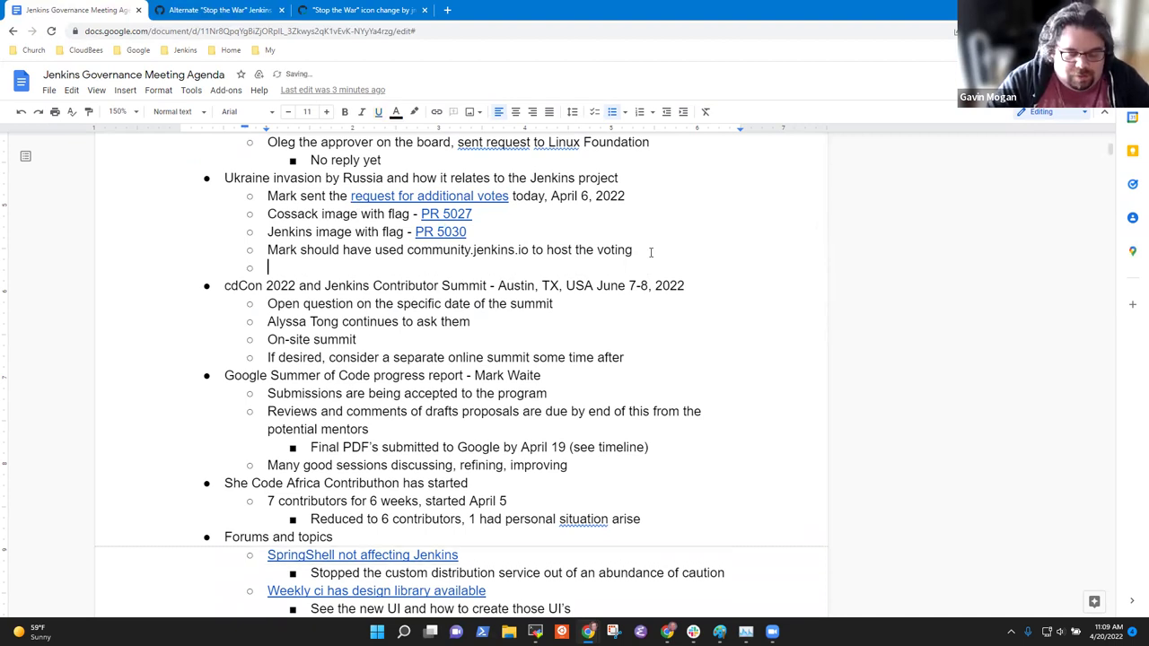
type("Based on the ")
type("expre")
key("BackSpace")
key("BackSpace")
key("BackSpace")
key("BackSpace")
key("BackSpace")
type("voters")
key("BackSpace")
key("BackSpace")
type("s that ")
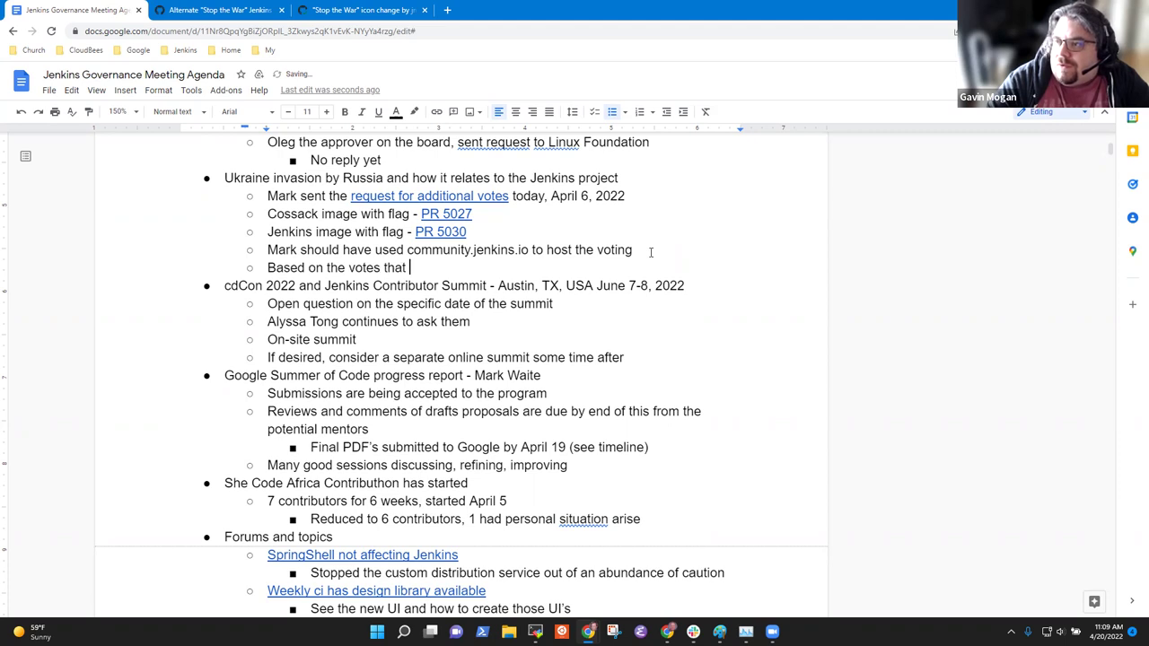
type("were expressed")
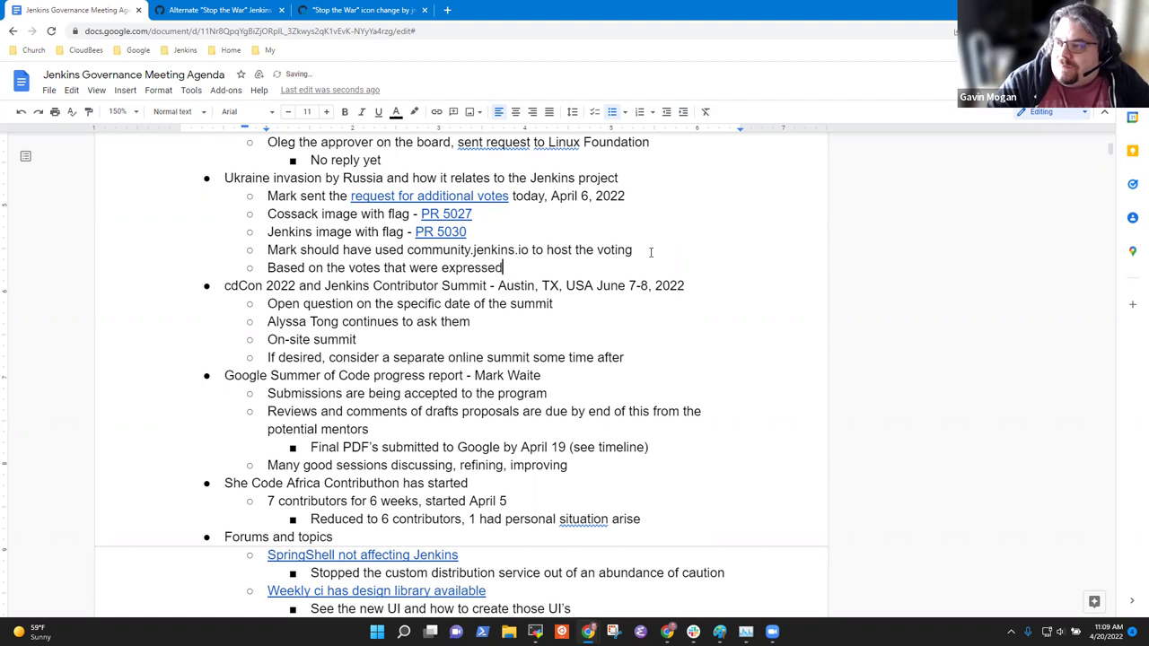
type(", we'll approve t")
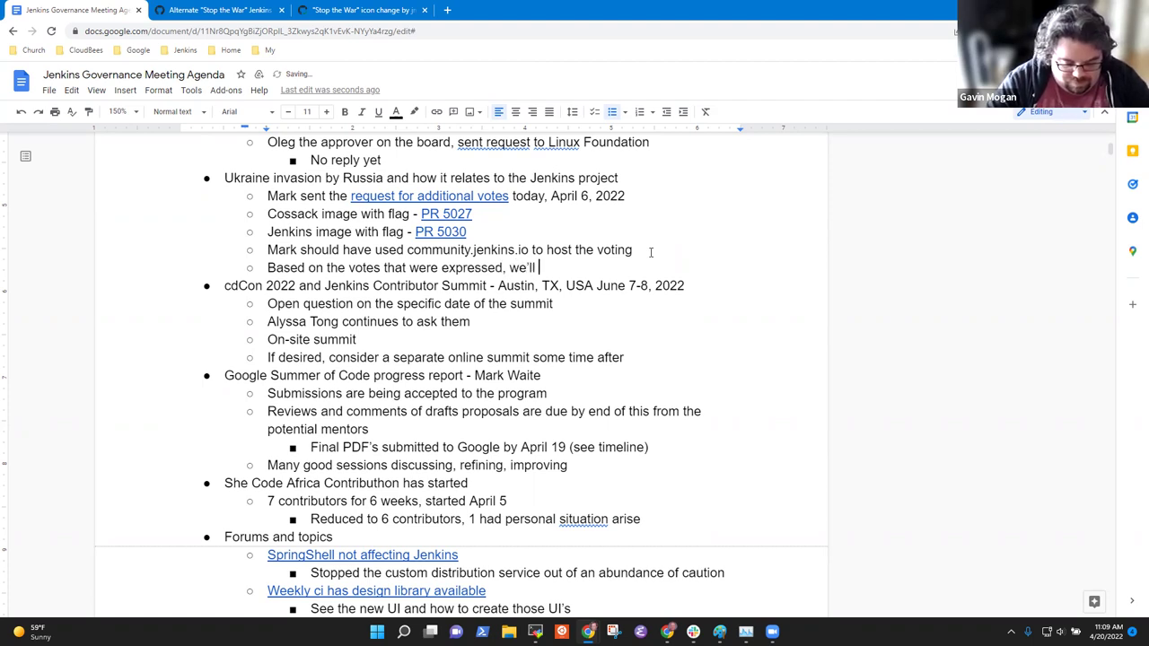
type("he butler rt")
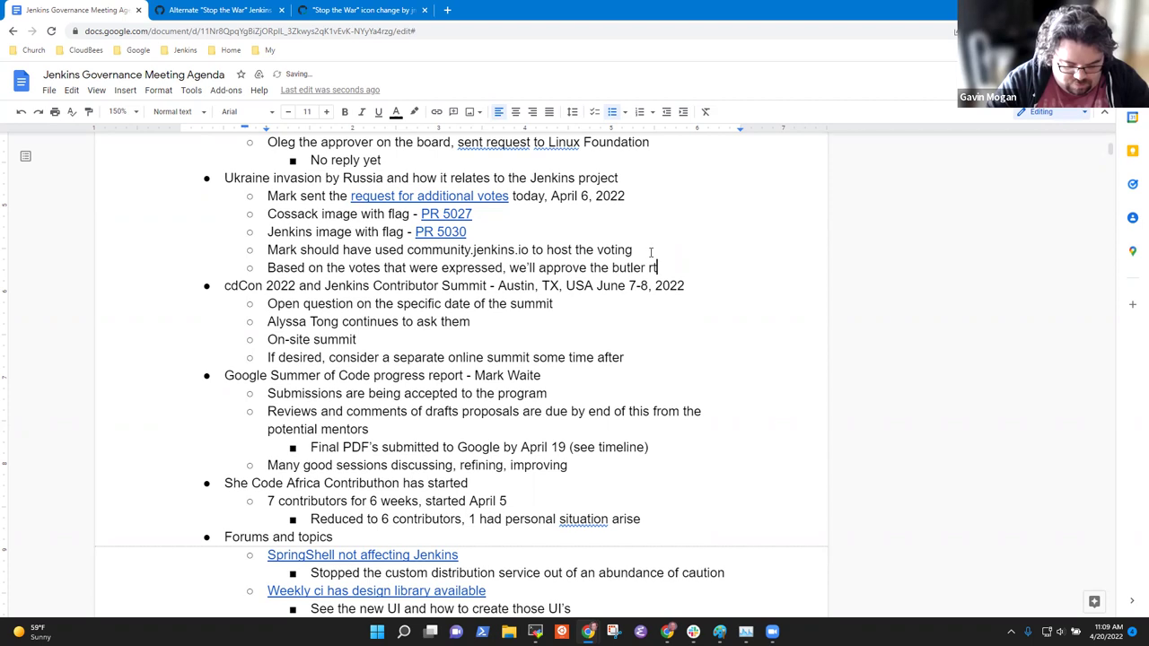
key("BackSpace")
type("ather")
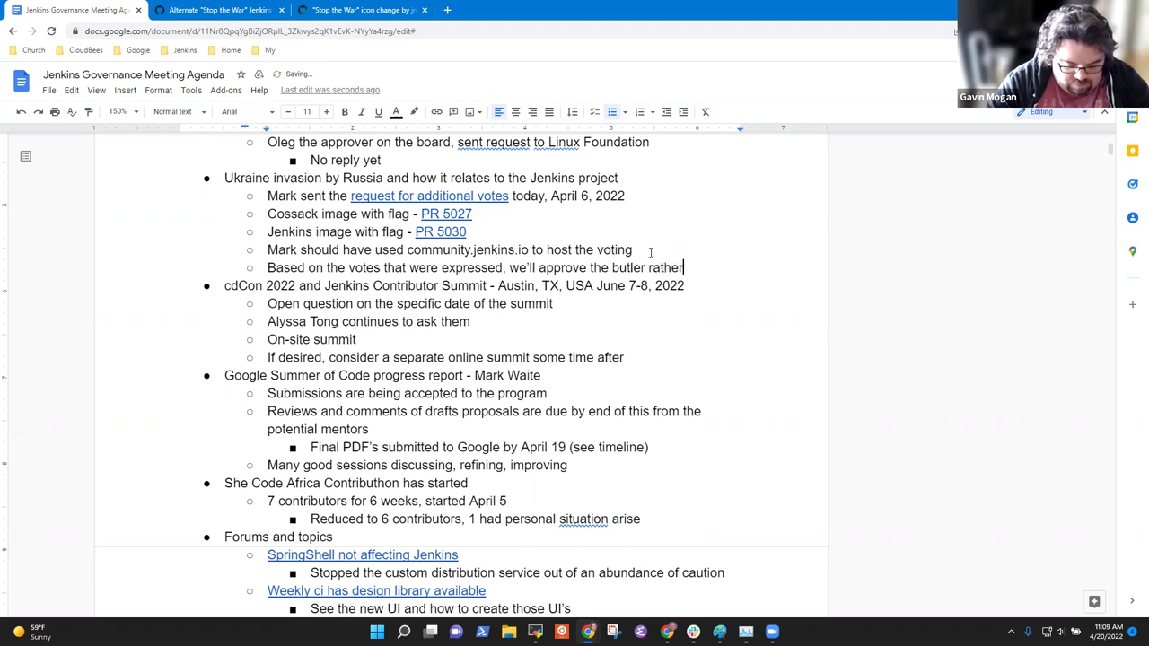
type(" than the Coass")
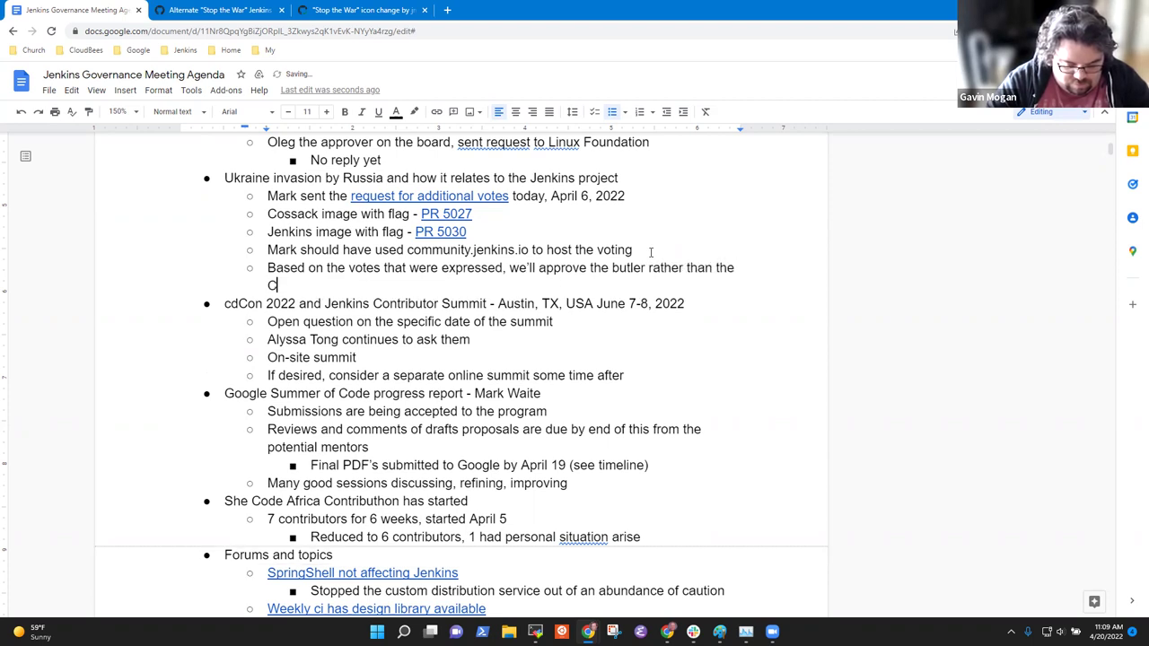
key("BackSpace")
key("BackSpace")
key("BackSpace")
type("ssack")
Step: Add a nested bullet under the butler decision assigning two members by first name to "watch the forums in case of trolls or other disrupters"
key("Return")
key("Tab")
type("Mark and Gavin watch the ofor")
key("BackSpace")
key("BackSpace")
key("BackSpace")
key("BackSpace")
type("forums ")
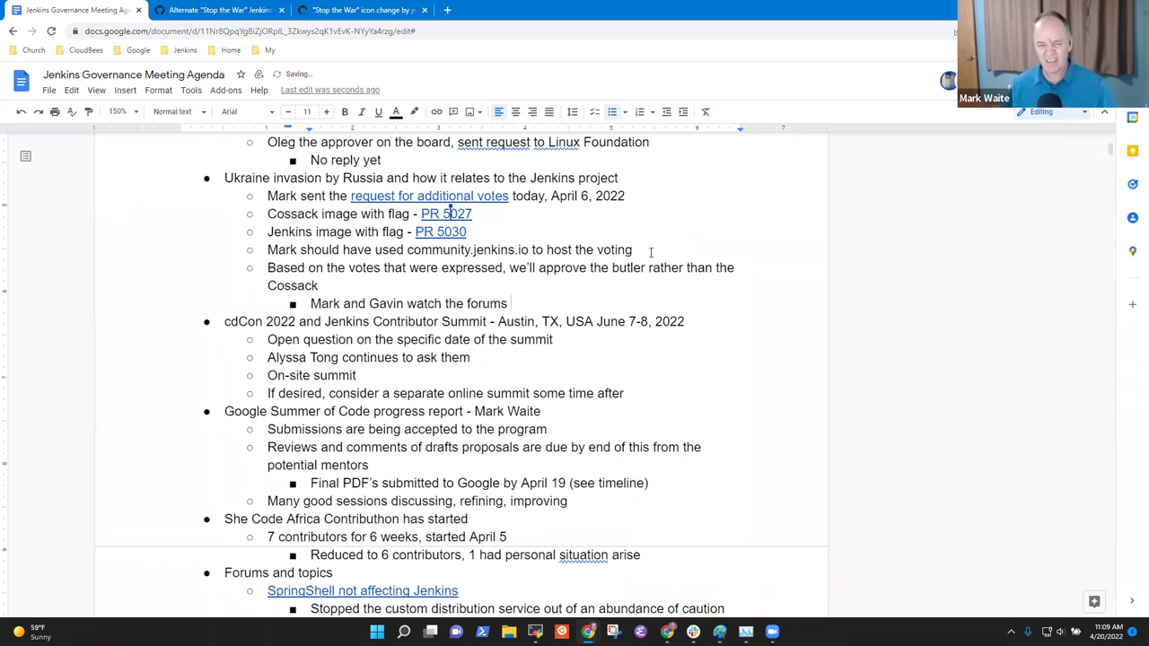
type("in case of tro")
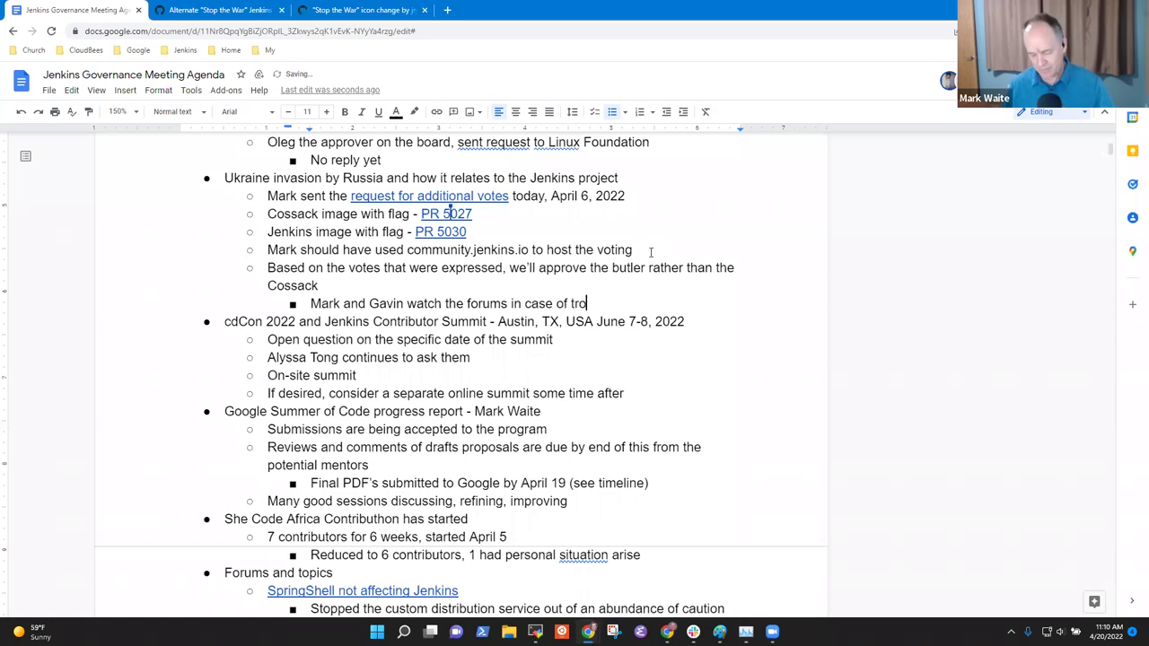
type("lls or ")
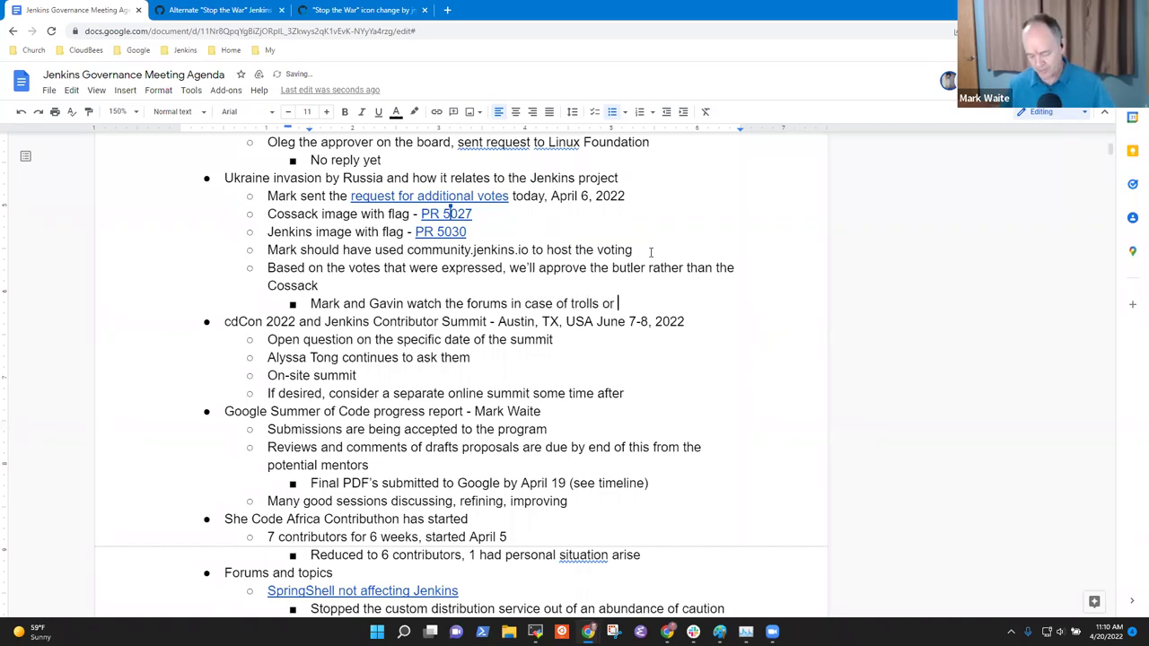
type("other disrup")
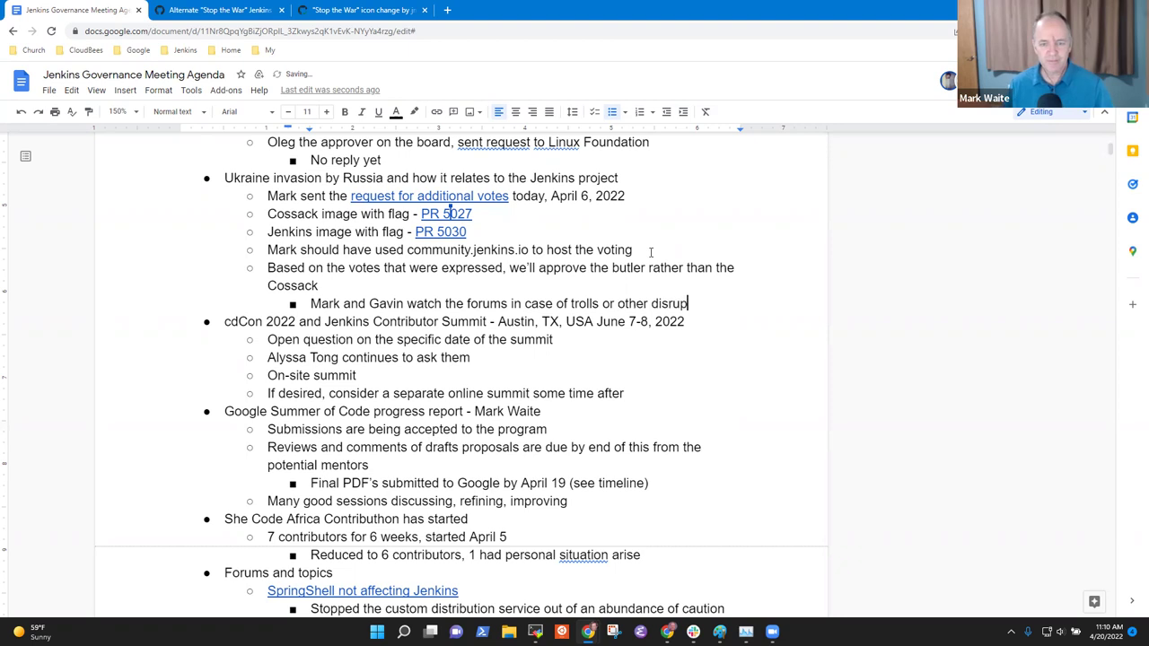
type("ters")
Step: Cut the butler decision bullet and its nested forum-watching note from the Apr 6, 2022 Ukraine item
key("Up")
key("Up")
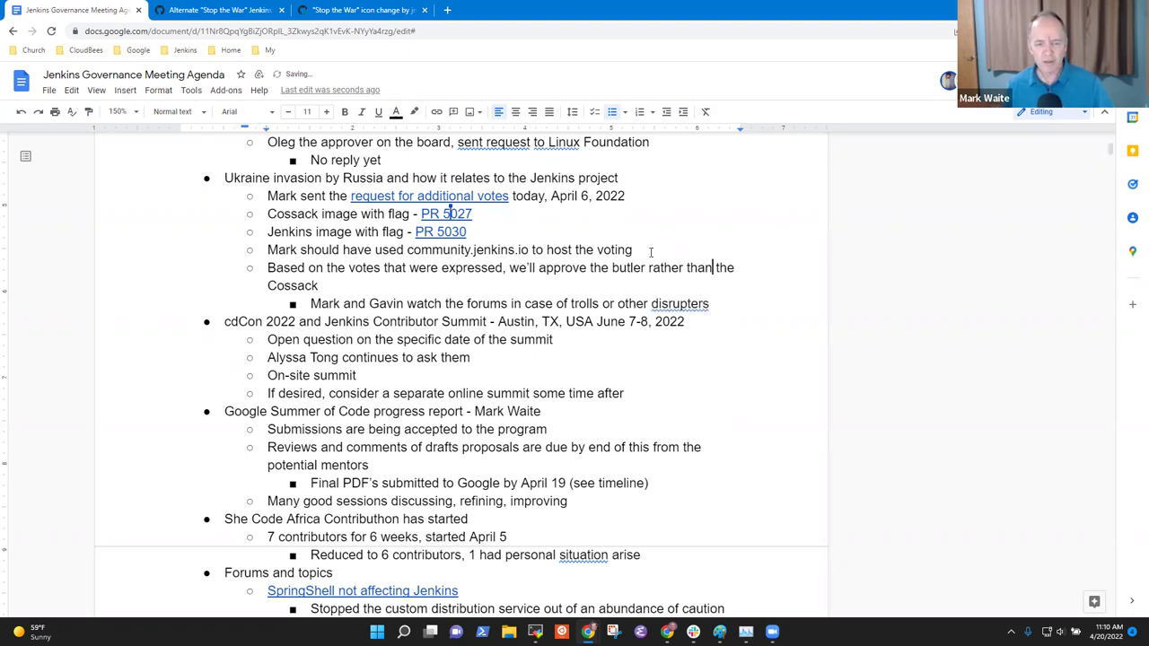
key("Home")
key("shift+Down")
key("shift+Down")
key("shift+Down")
key("shift+Down")
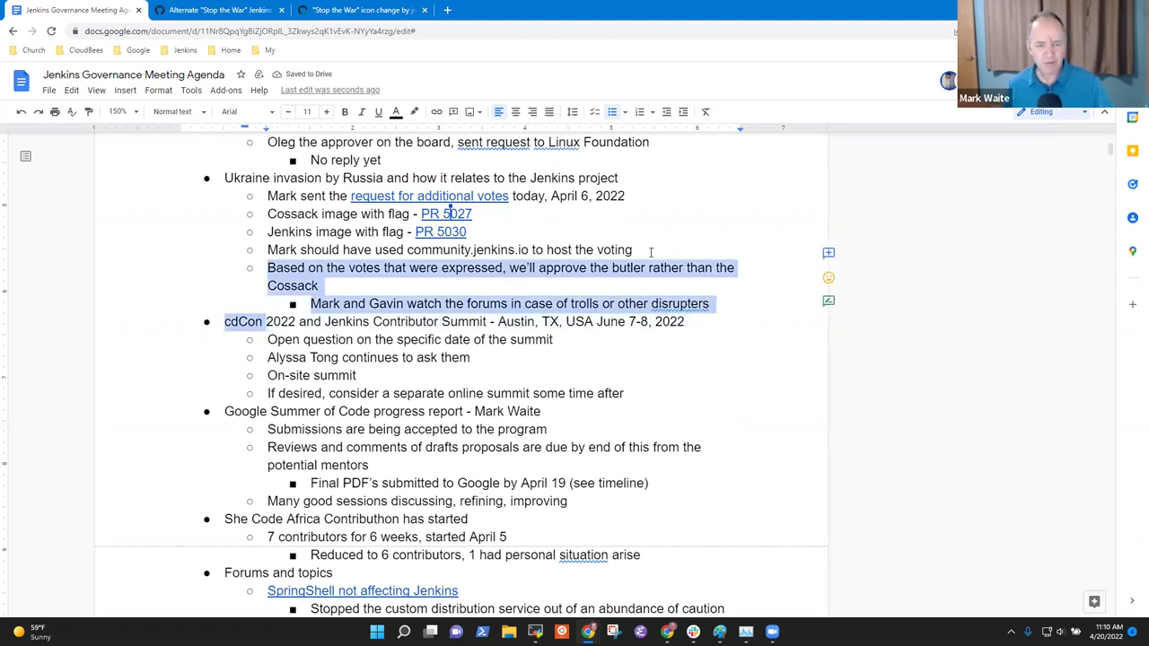
key("shift+Left")
key("shift+Left")
key("shift+Left")
key("shift+Left")
key("shift+Left")
key("shift+Left")
key("ctrl+x")
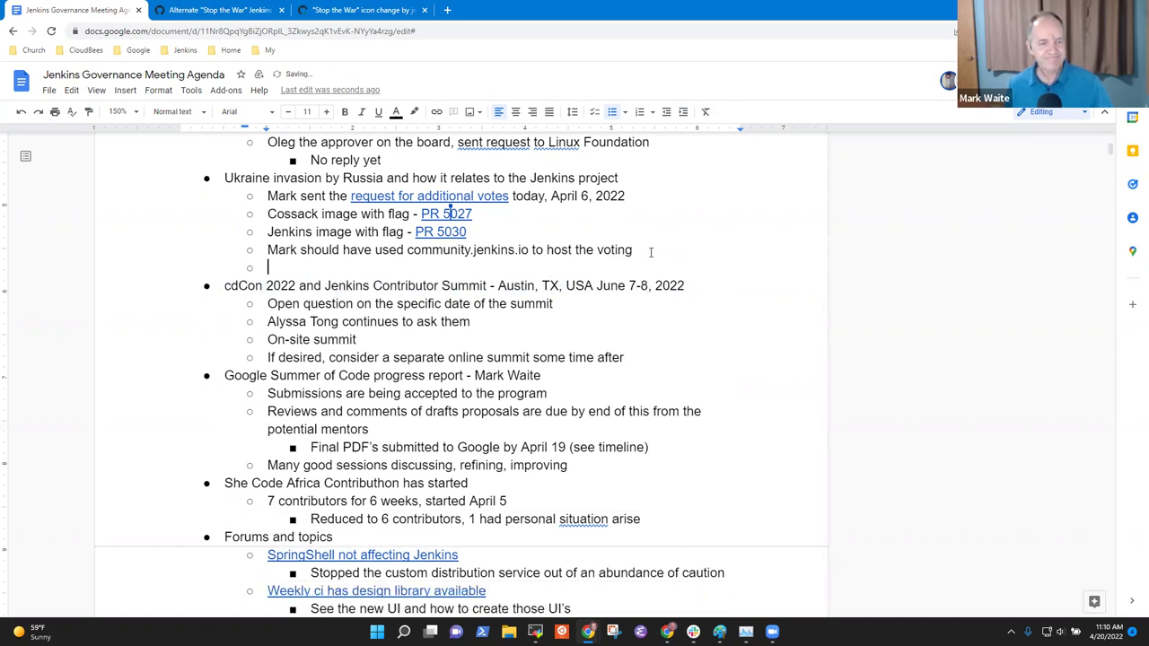
Step: Paste the cut decision and nested note below "Status report of voting on alternatives" in the Apr 20, 2022 Ukraine item
key("ctrl+Home")
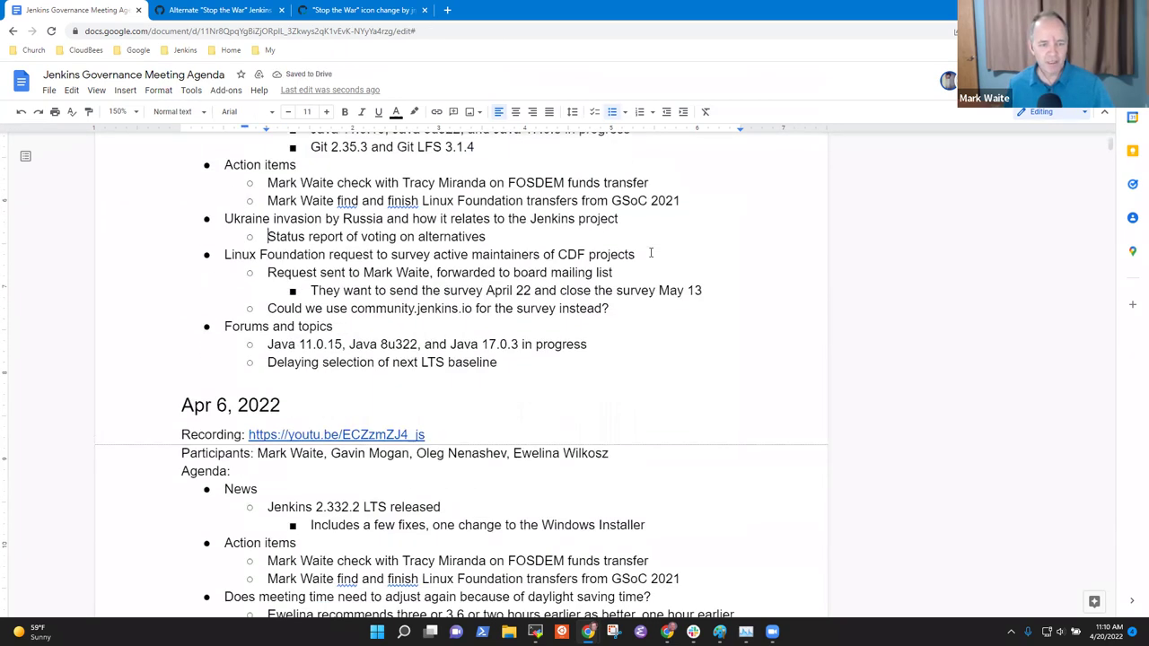
key("Up")
key("End")
key("Return")
key("ctrl+v")
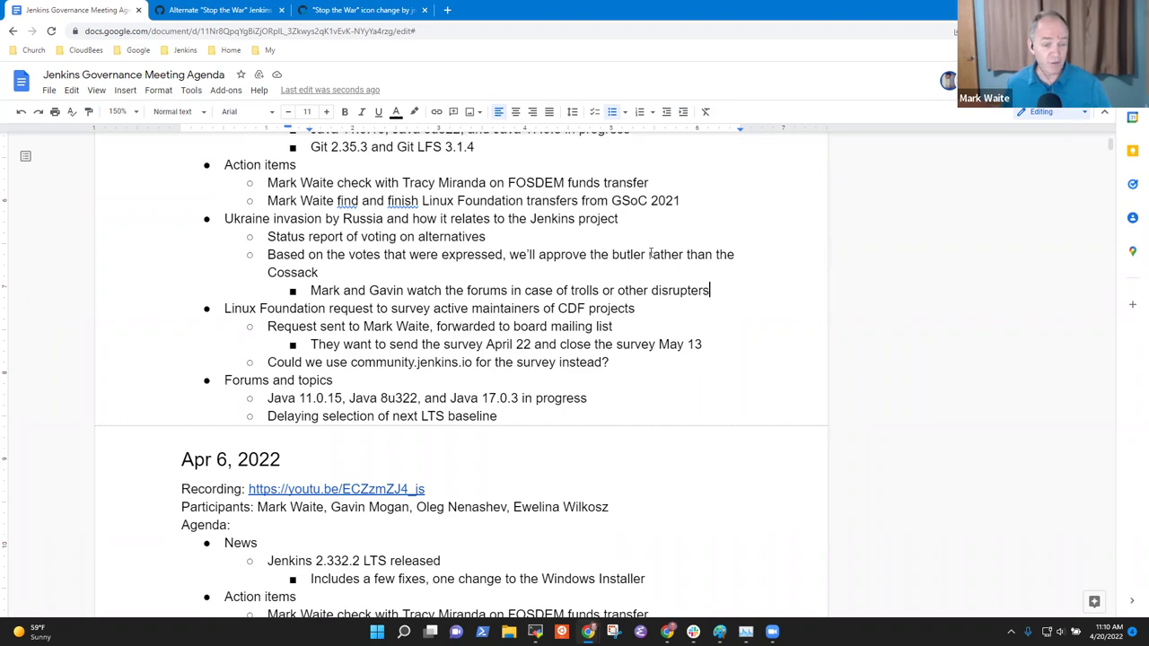
Step: Highlight in turn the Linux Foundation survey request heading, its survey dates line and the community.jenkins.io question
key("Down")
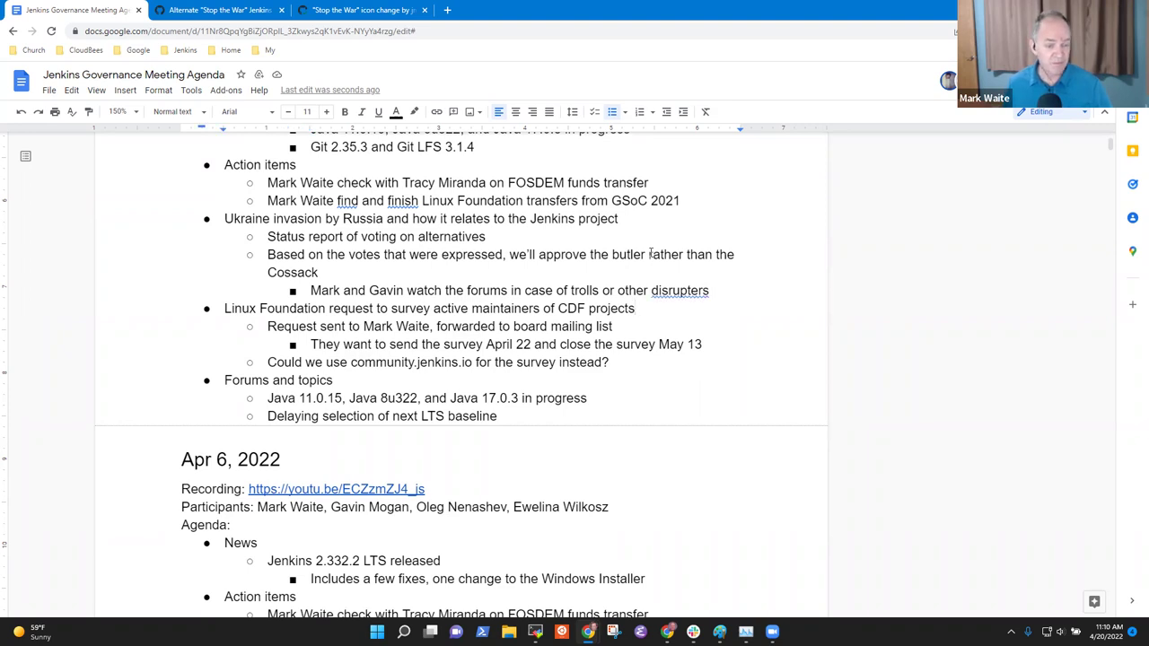
key("Home")
key("shift+End")
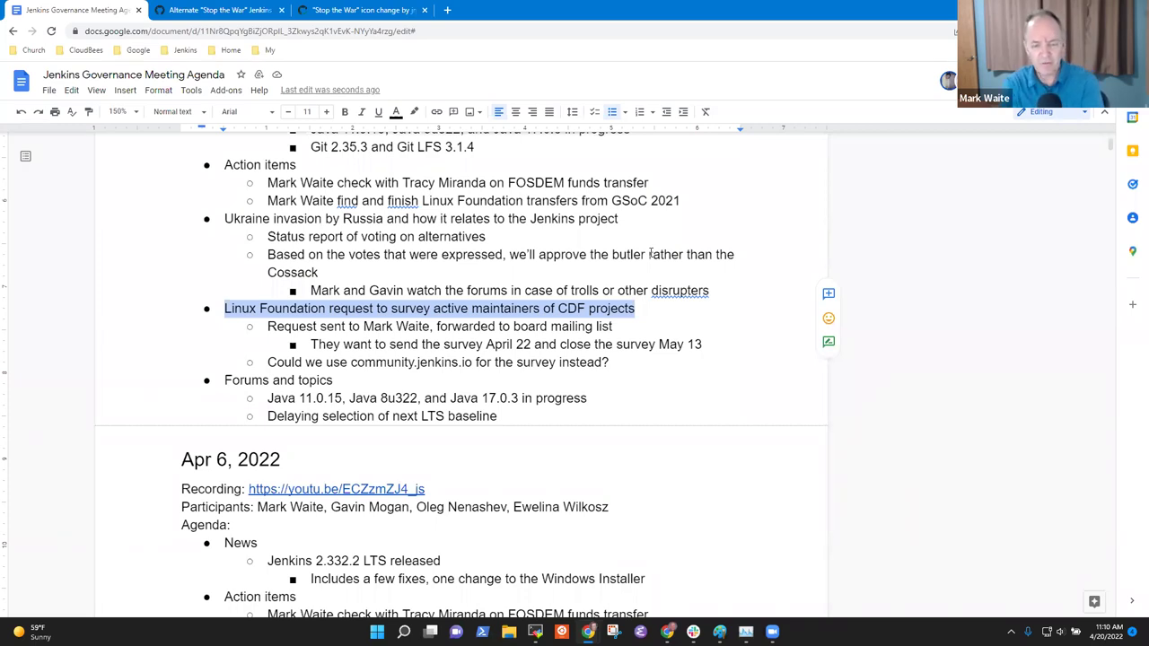
key("Down")
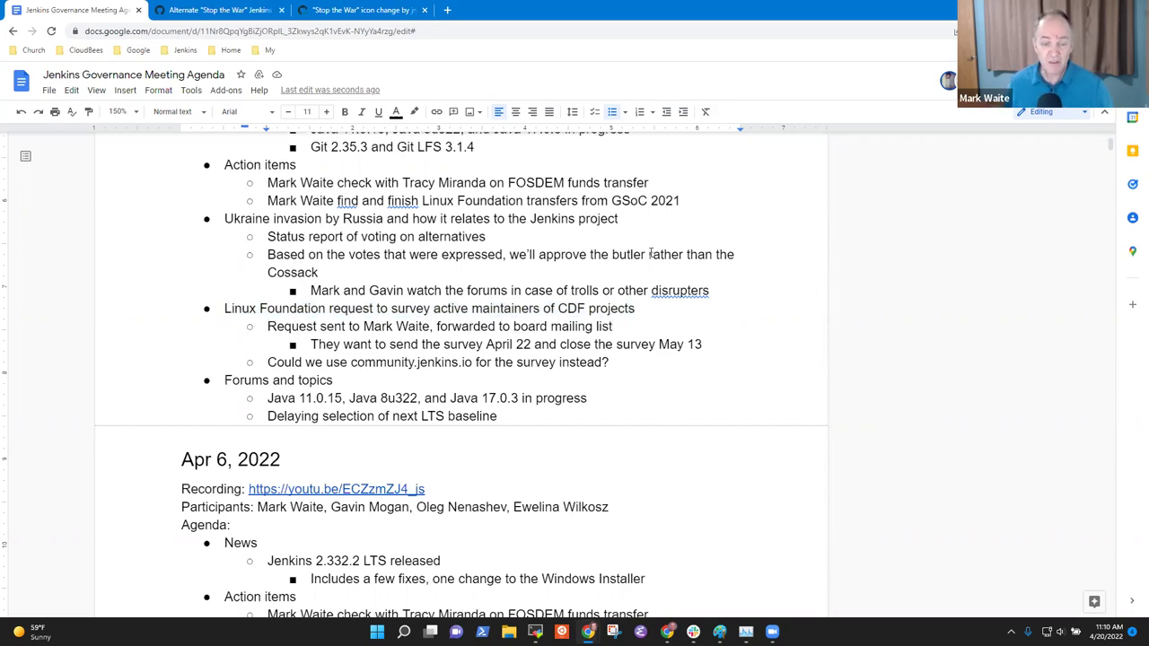
key("shift+End")
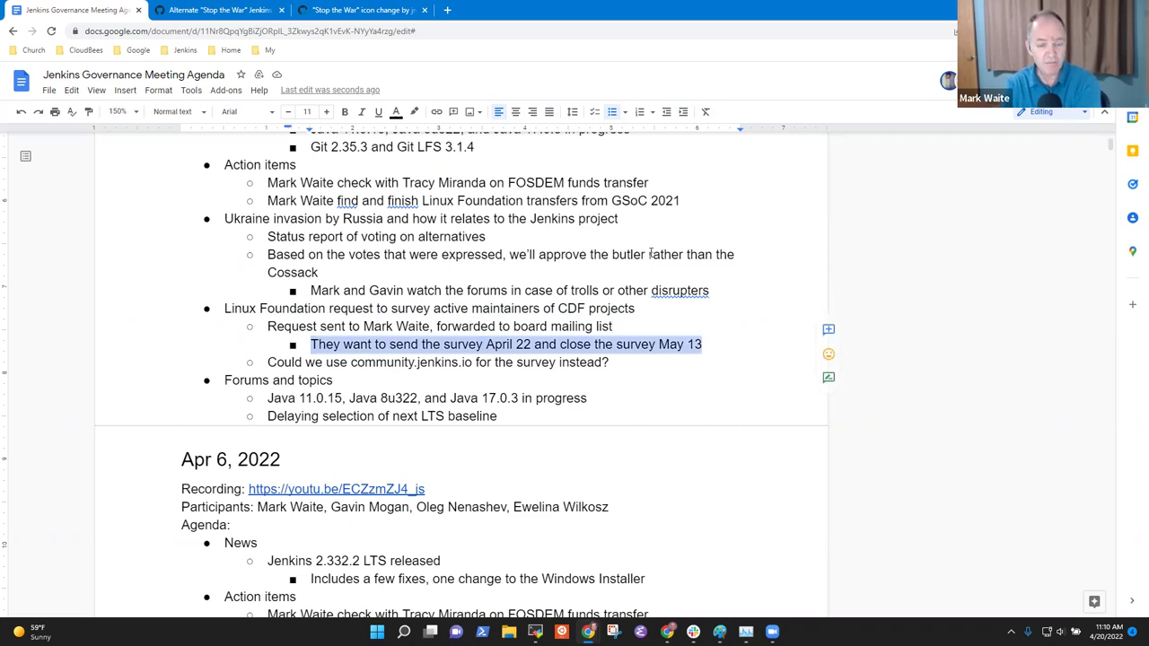
key("Down")
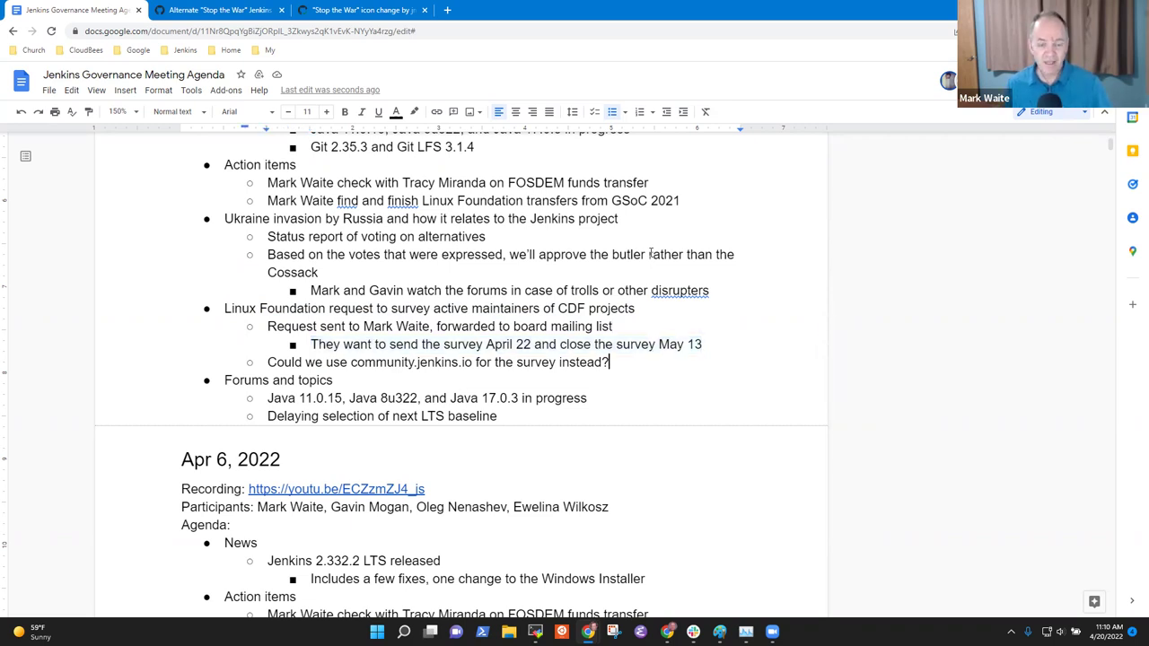
key("shift+End")
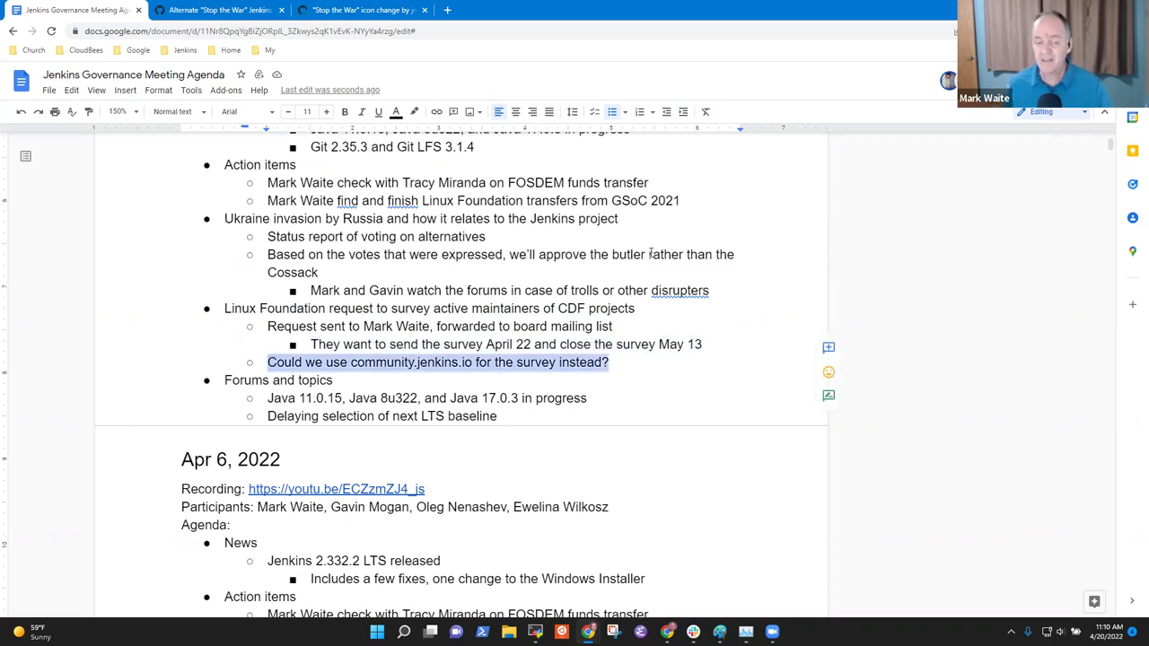
Step: Add a bullet under the community.jenkins.io question: "Alternative, we send the email to active maintainers, they choose to answer the survey without us disclosing their email address"
key("End")
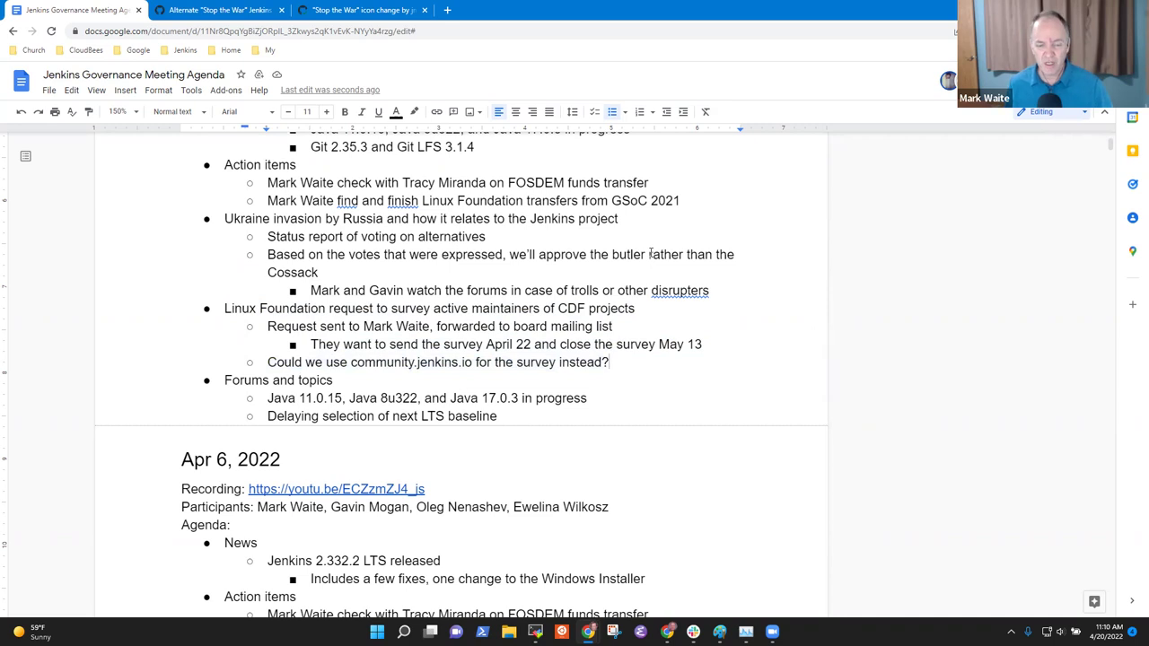
key("Return")
type("Alternati")
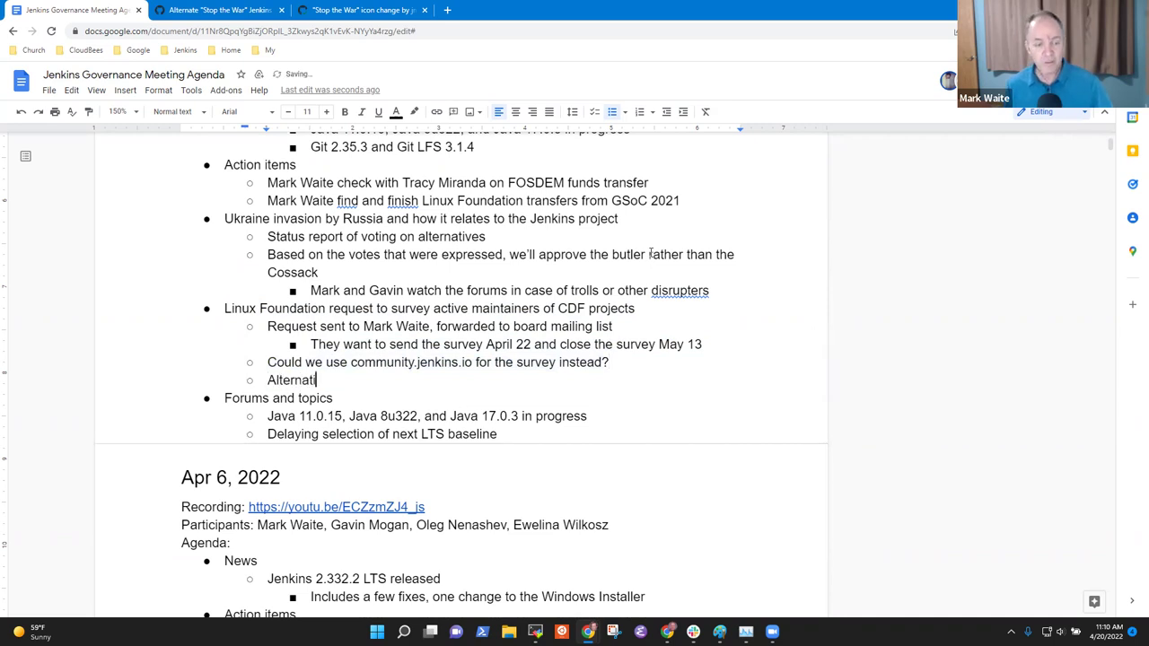
type("ve, we send the")
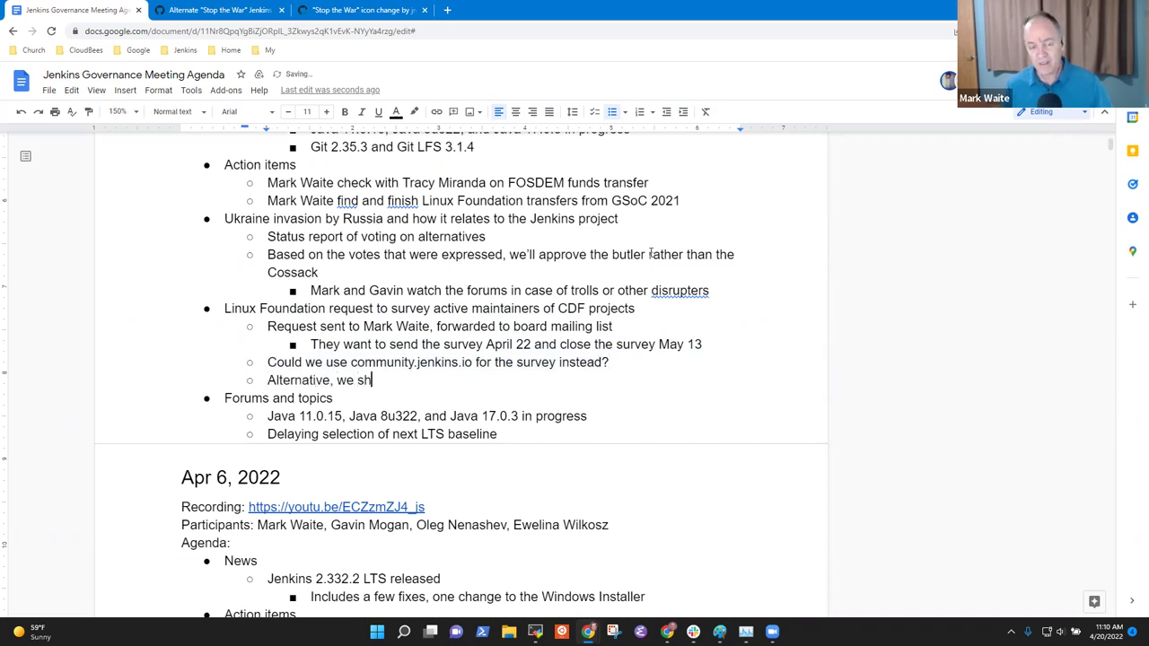
type(" e")
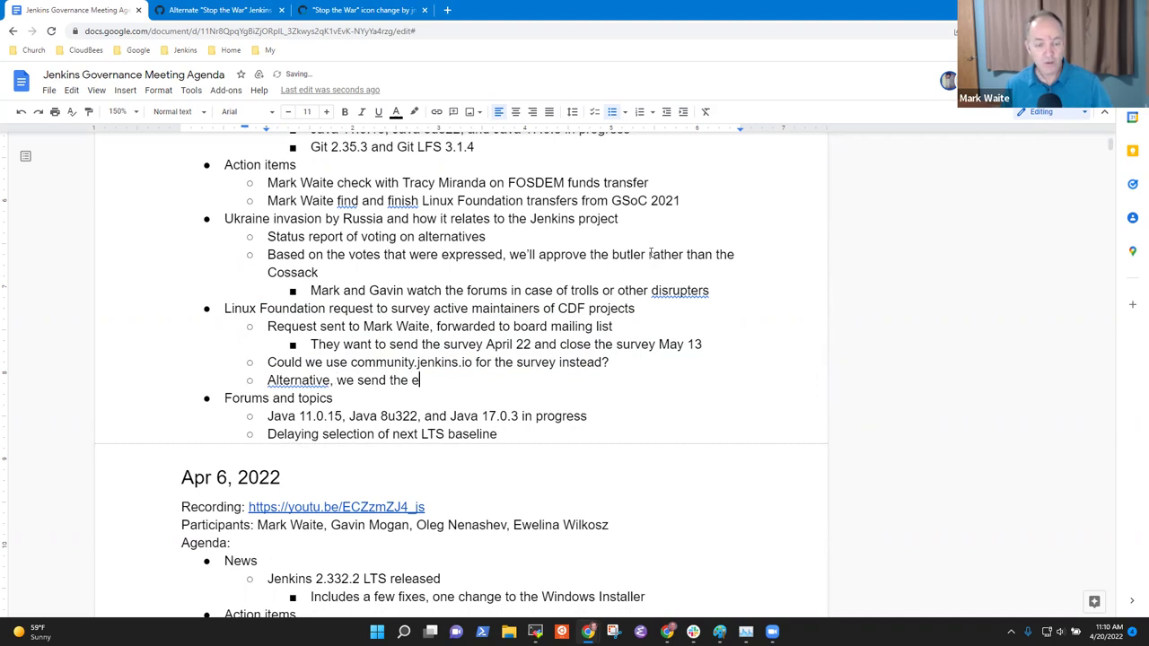
type("mail to av")
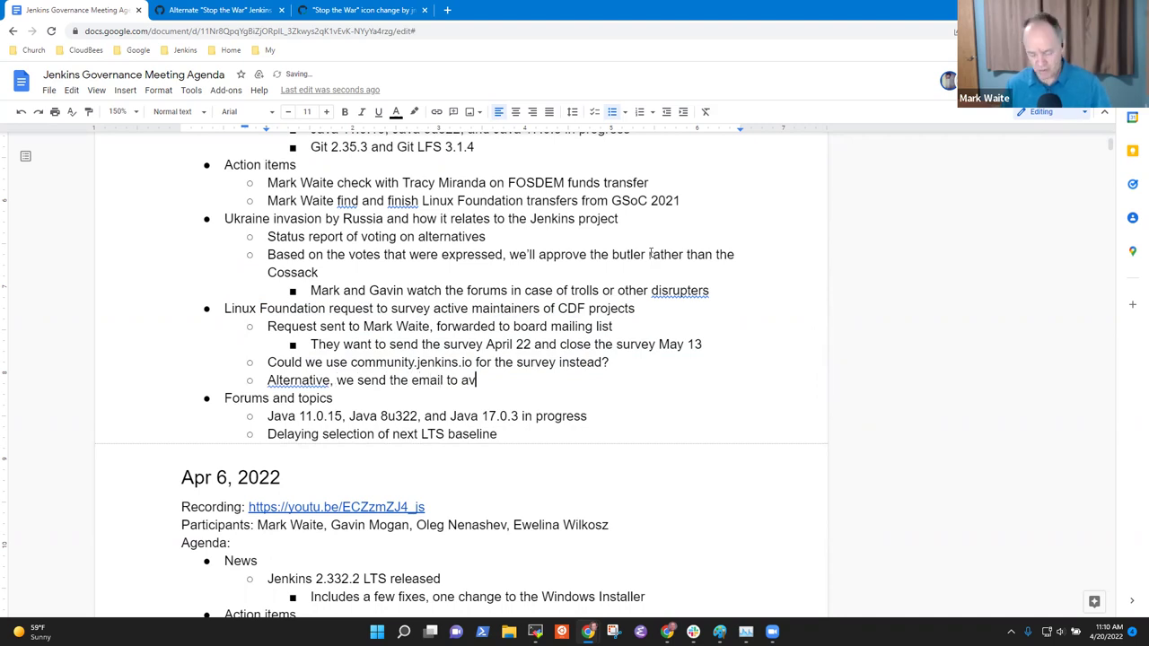
key("BackSpace")
type("ctive maint")
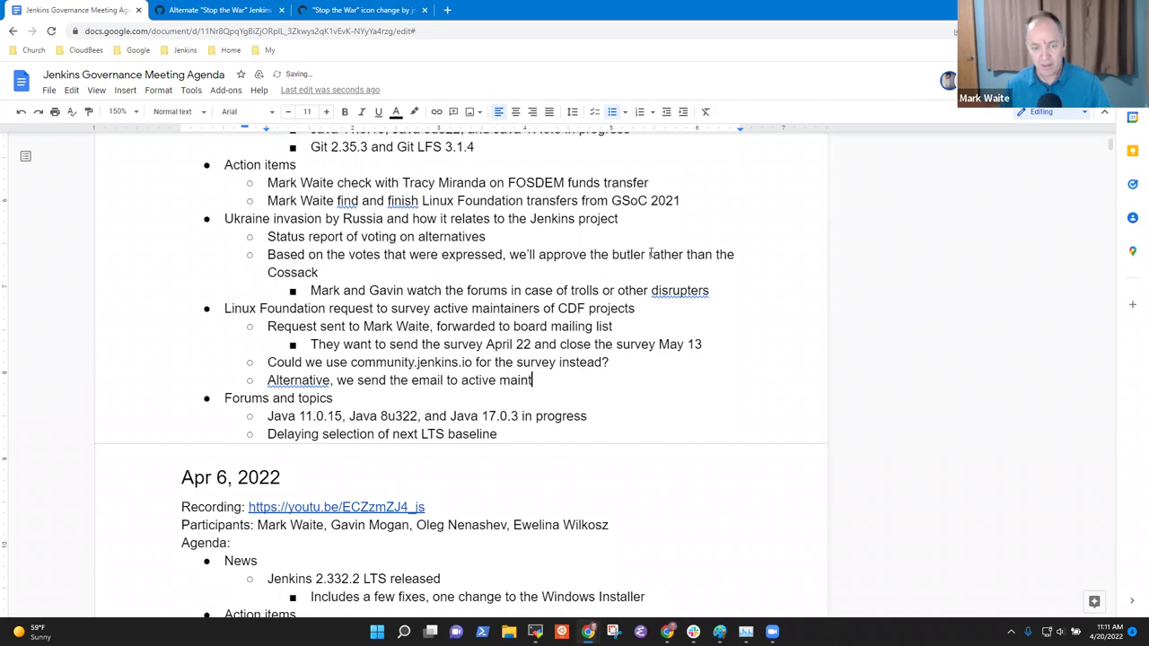
type("ainers, ")
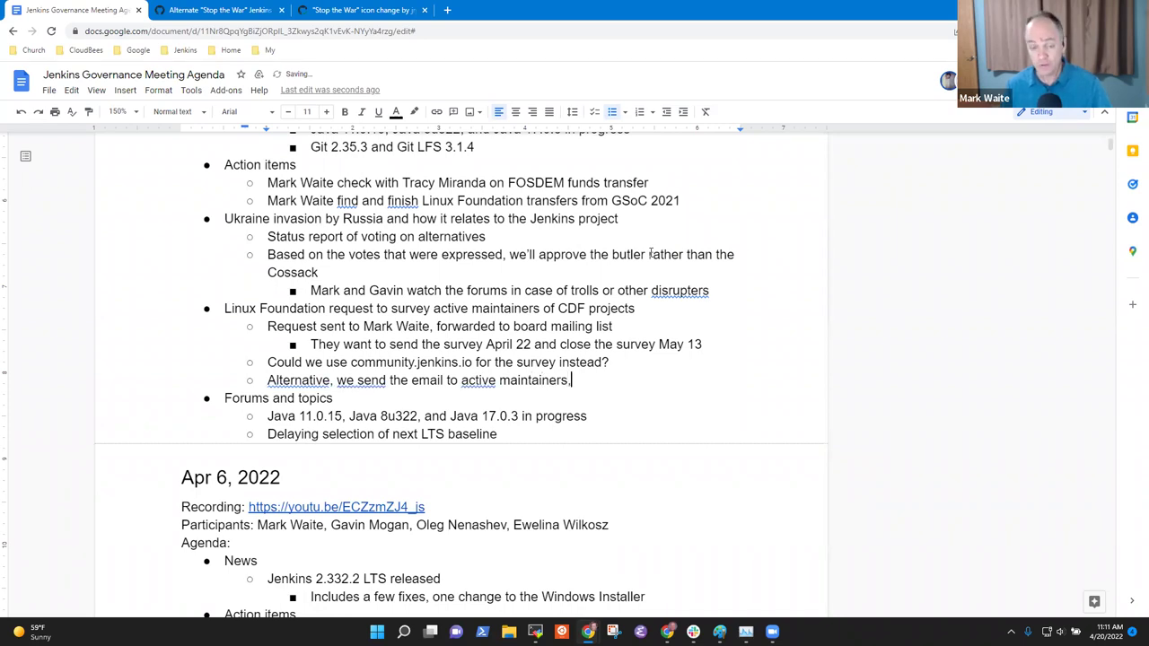
type("they ch")
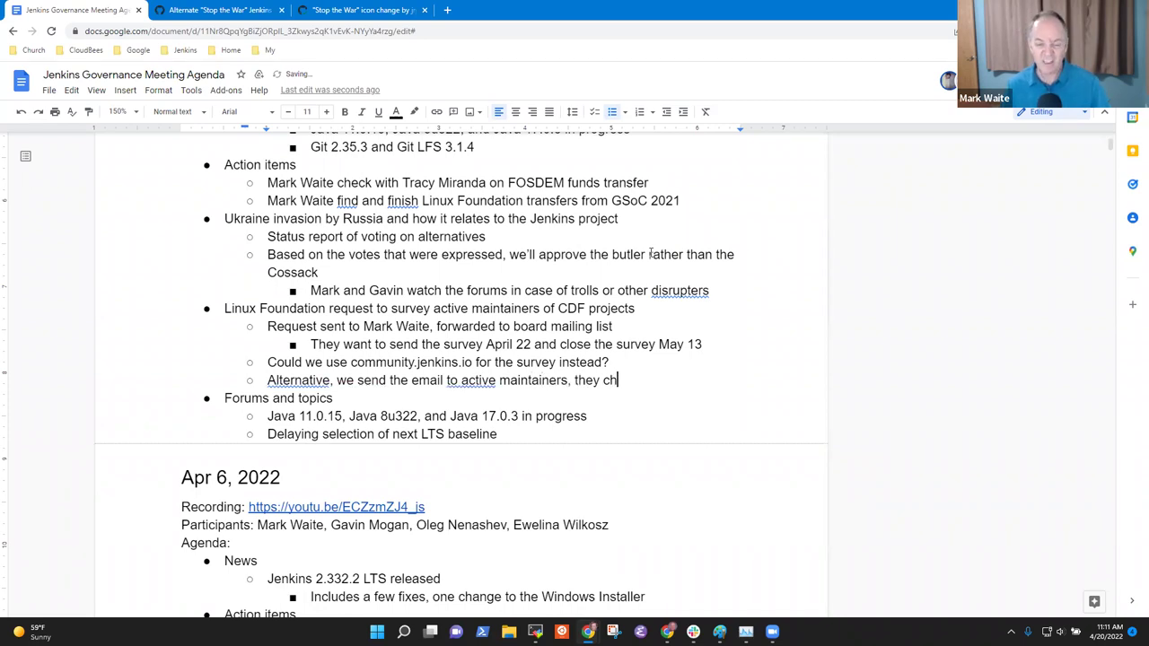
type("oose to ")
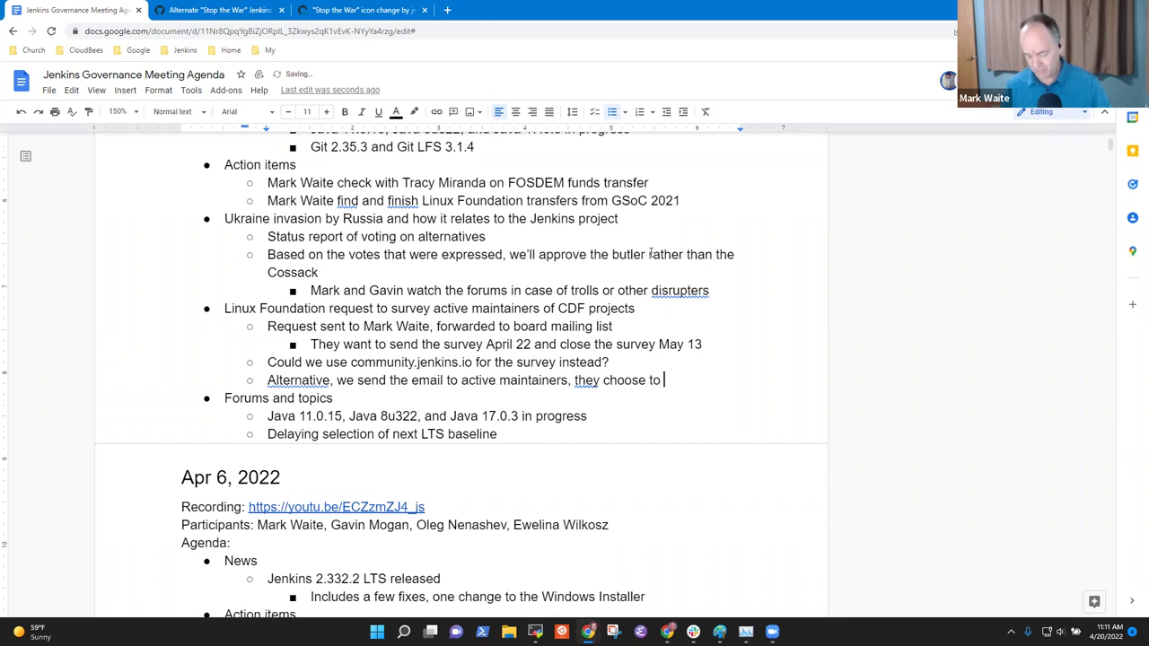
type("answer the s")
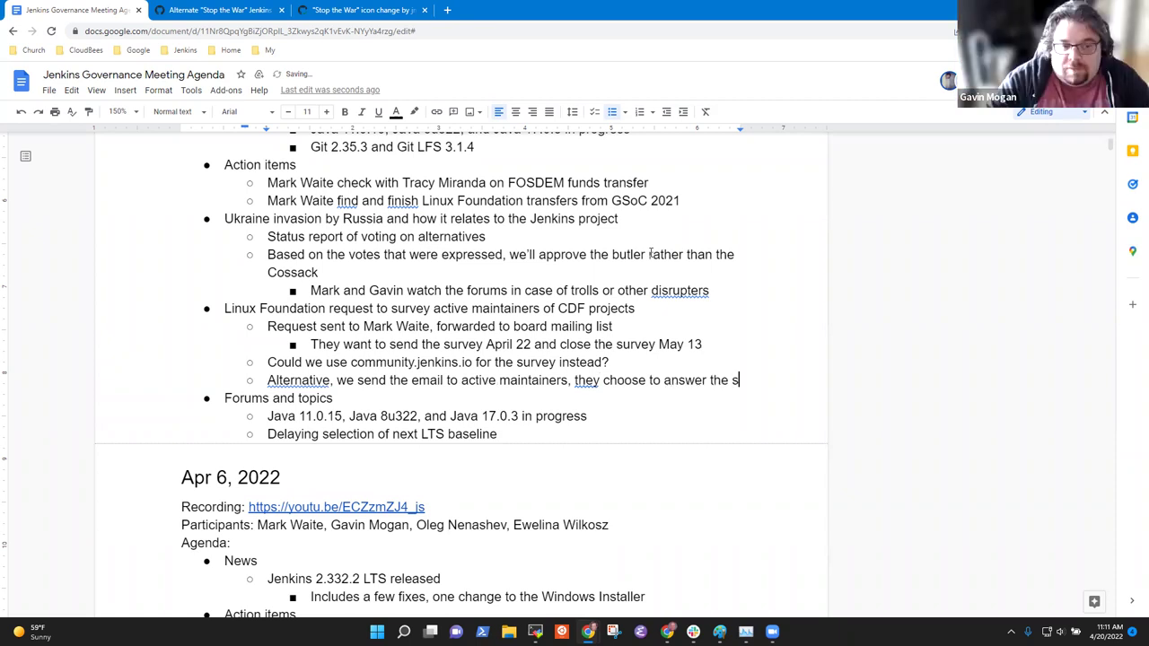
type("urvey ")
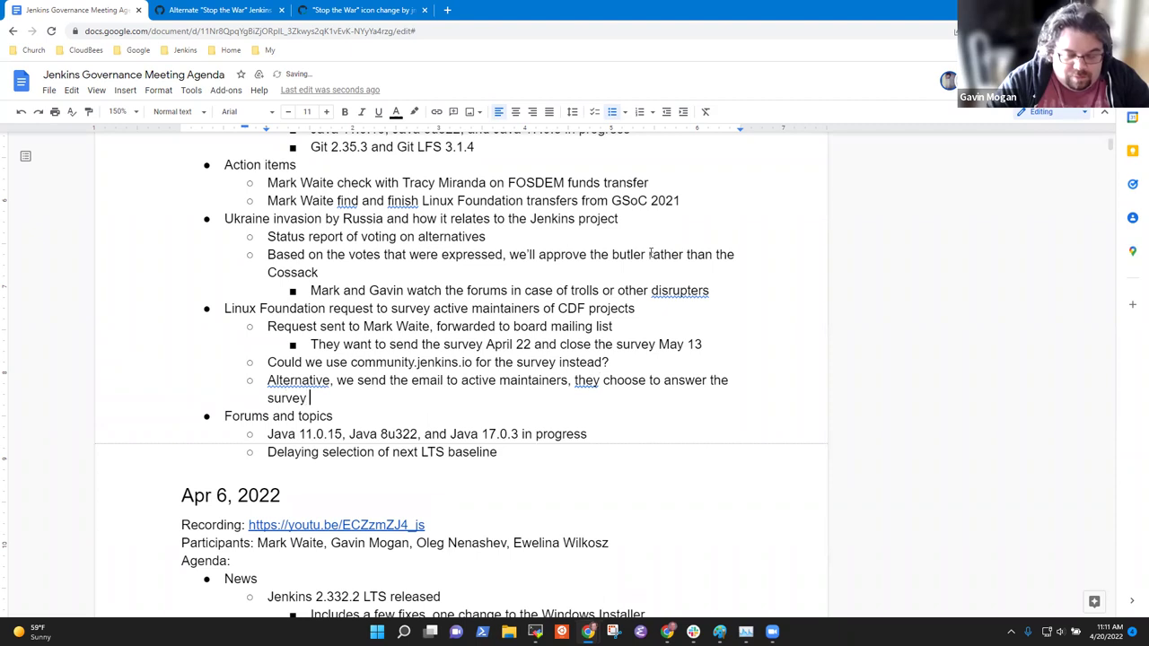
type("without us")
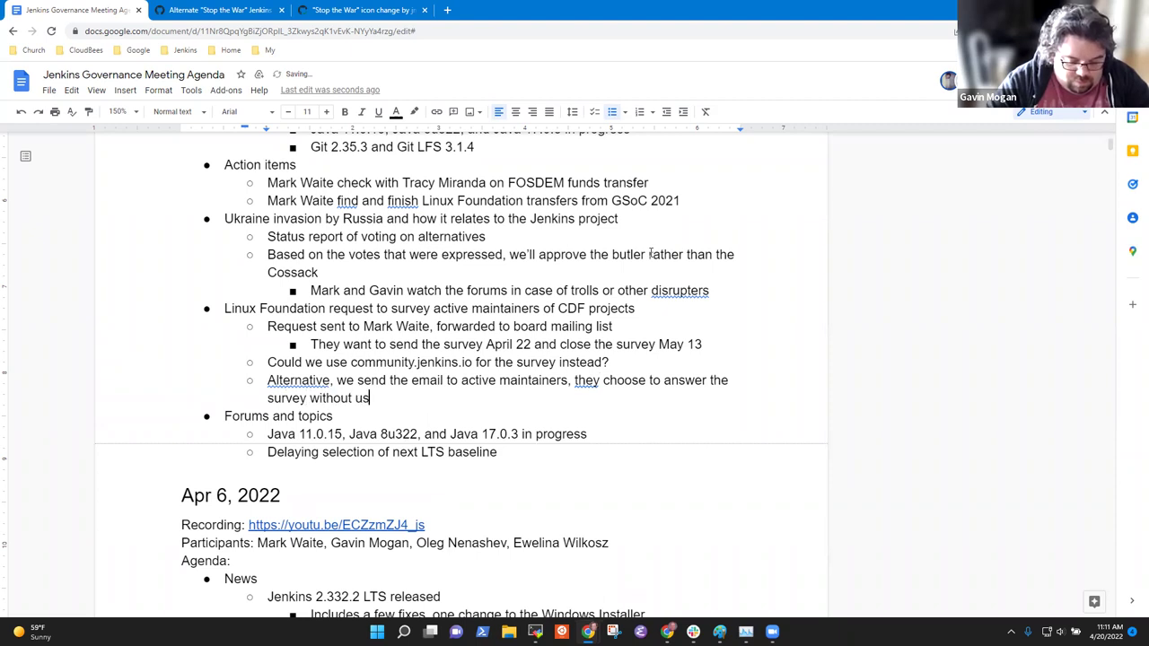
type(" disclosing t")
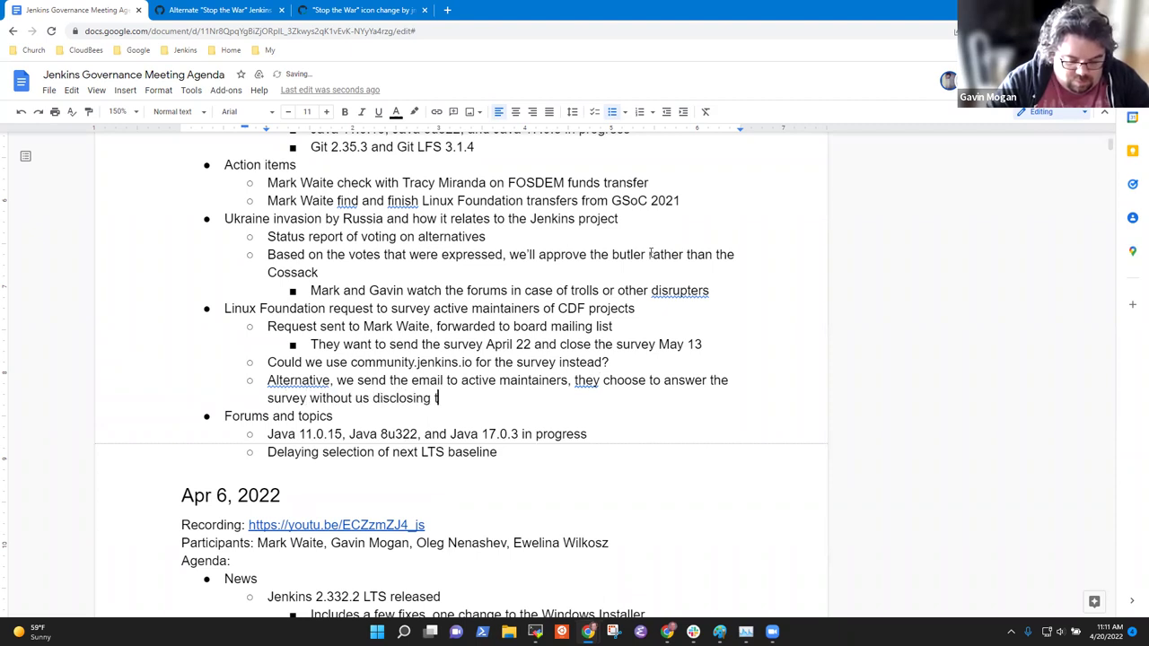
type("heir email address")
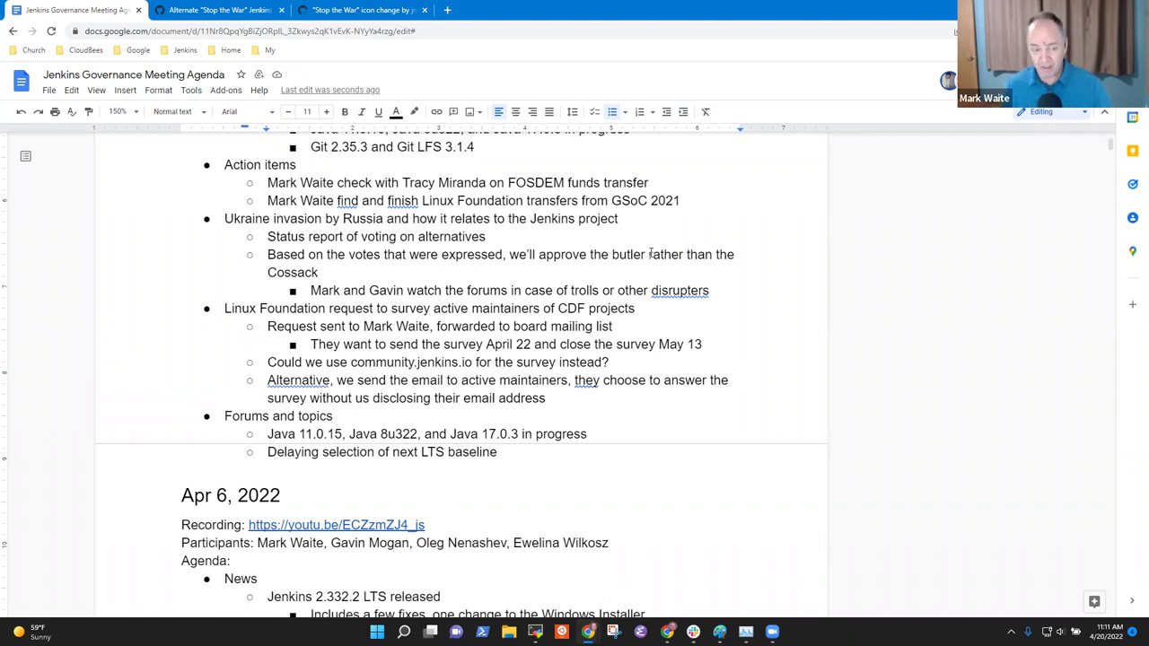
Step: Add a nested bullet under the email alternative reading "Approved to use the alternative"
key("Up")
key("Home")
key("shift+End")
key("Down")
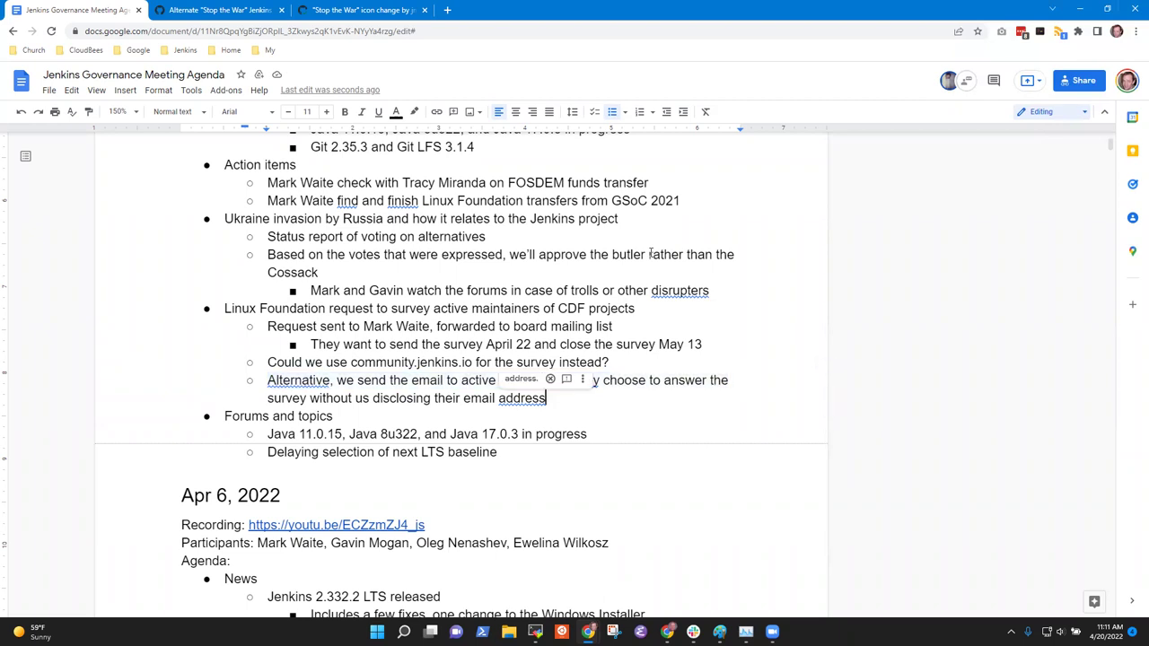
key("Return")
key("Tab")
type("Approv")
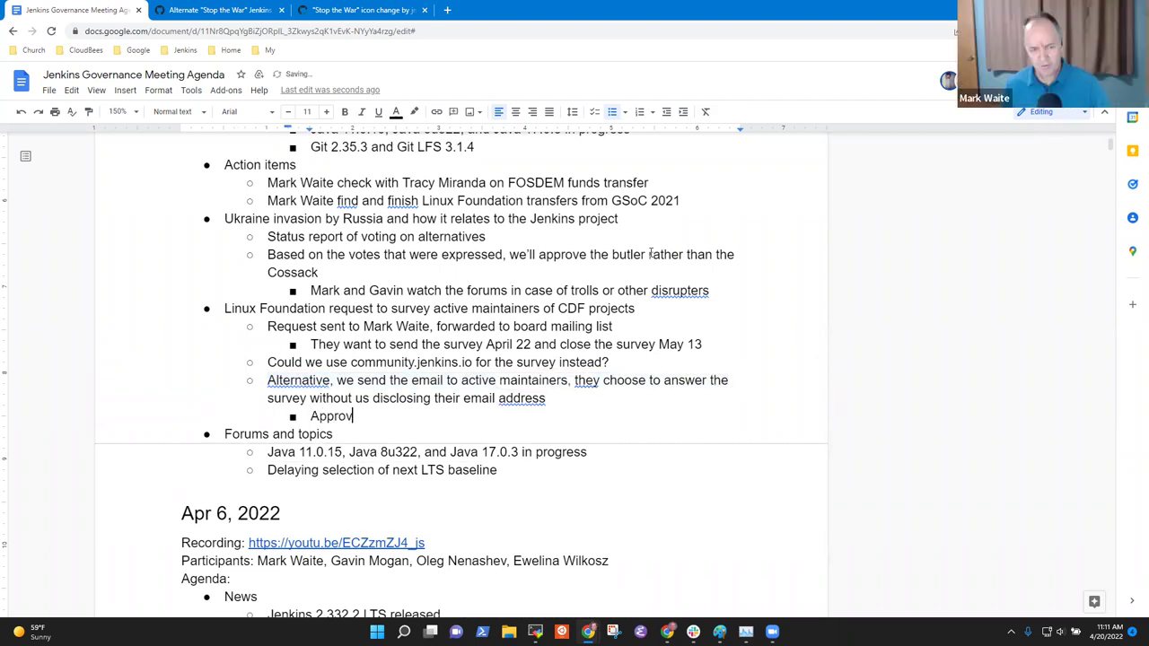
type("ed to use their")
key("BackSpace")
key("BackSpace")
key("BackSpace")
key("BackSpace")
key("BackSpace")
key("BackSpace")
key("BackSpace")
key("BackSpace")
key("BackSpace")
type("use the infr")
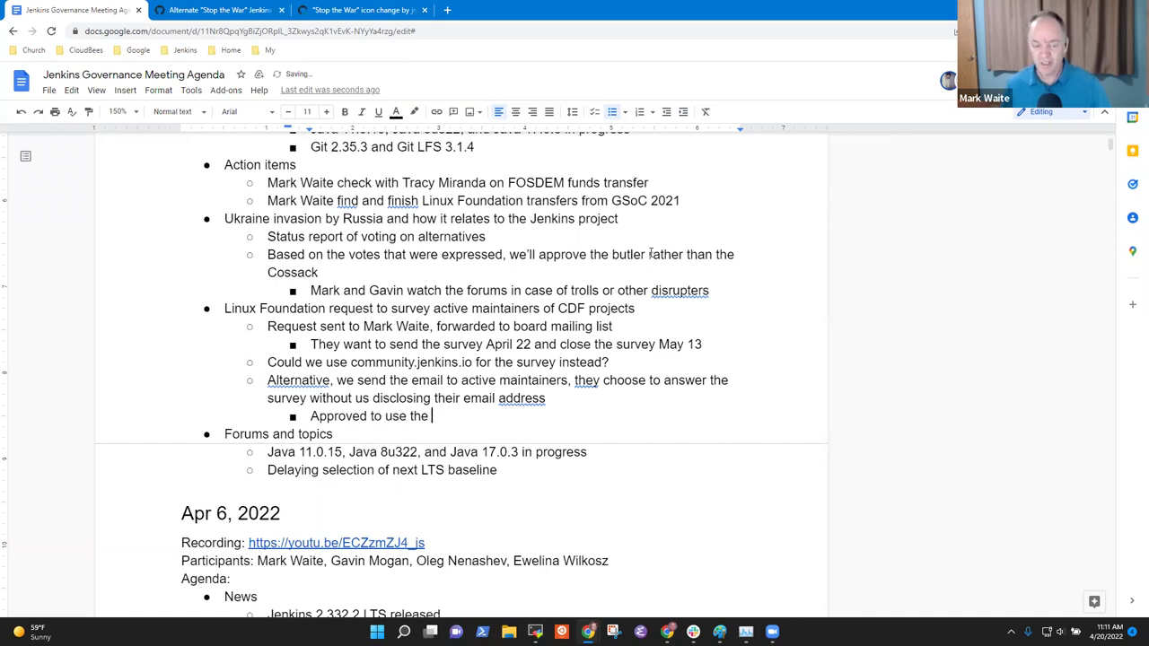
key("BackSpace")
key("BackSpace")
key("BackSpace")
key("BackSpace")
type("al")
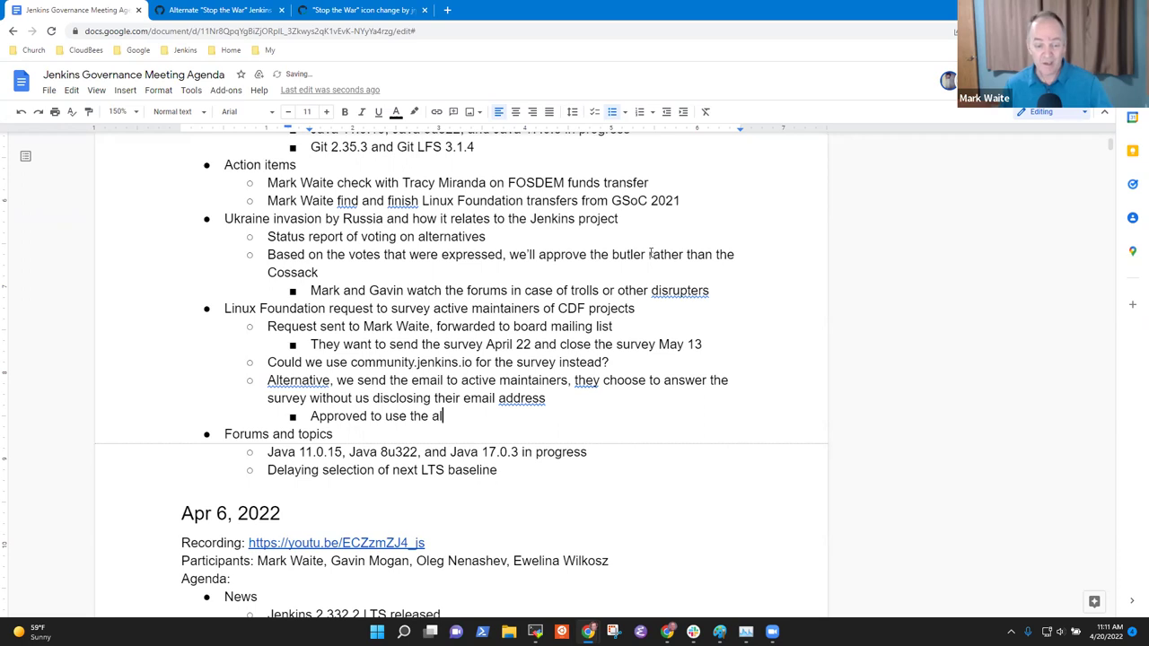
type("ternati")
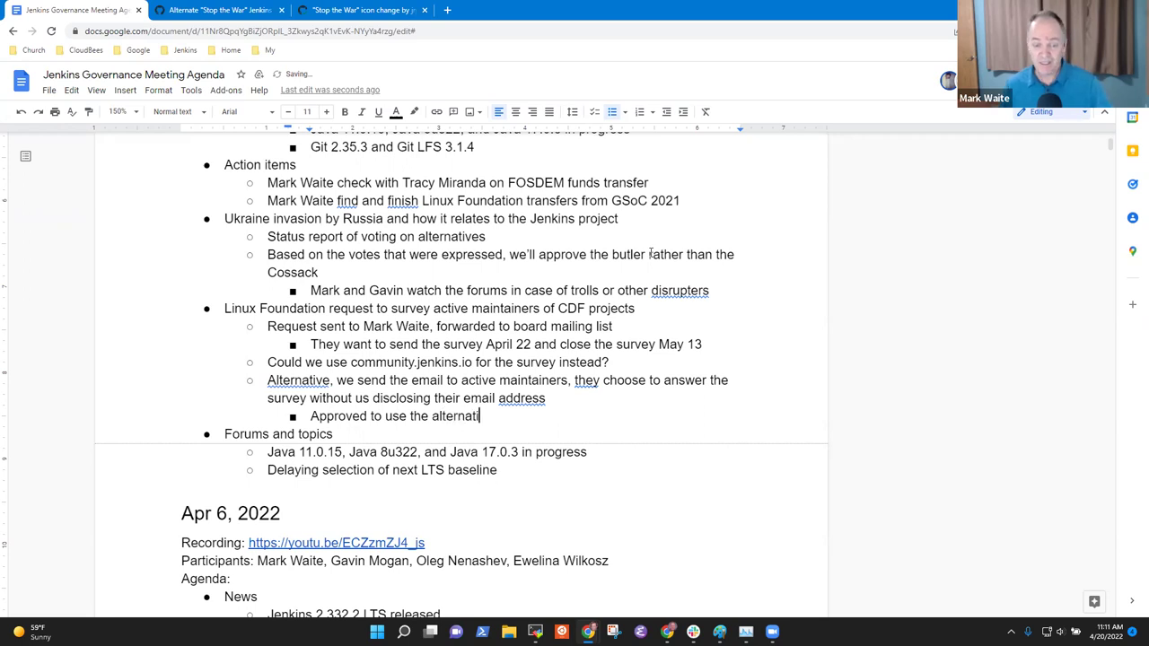
type("ve")
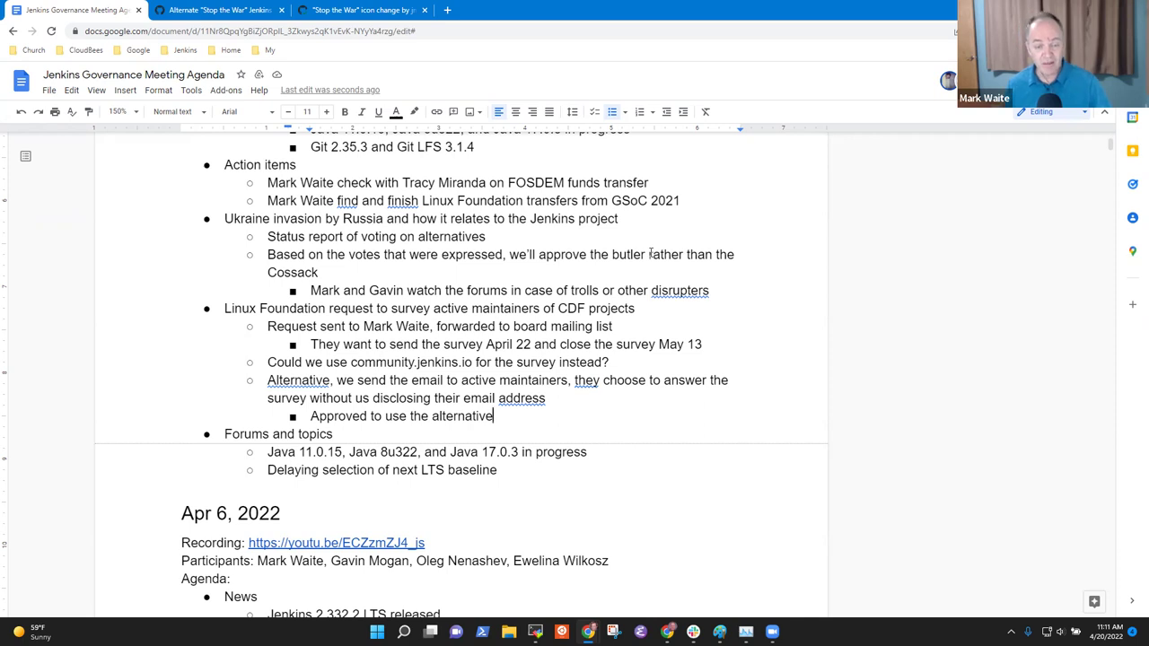
Step: Append ", send it" to the nested approval note under the email alternative
key("ctrl+Left")
key("ctrl+shift+Right")
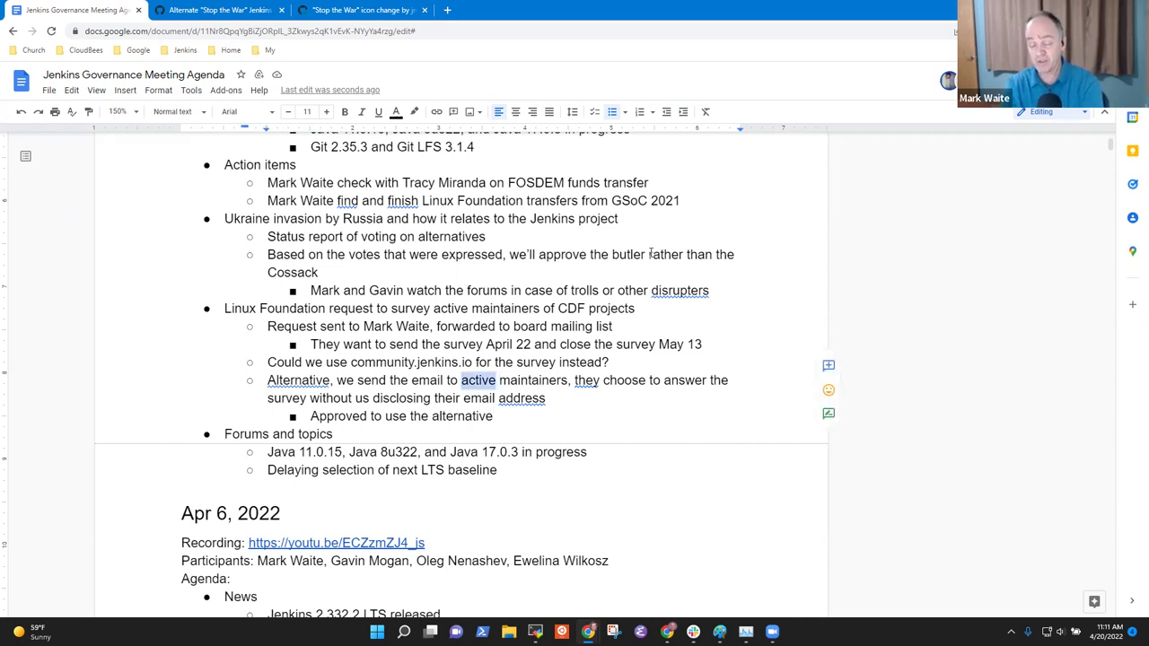
key("Down")
key("Down")
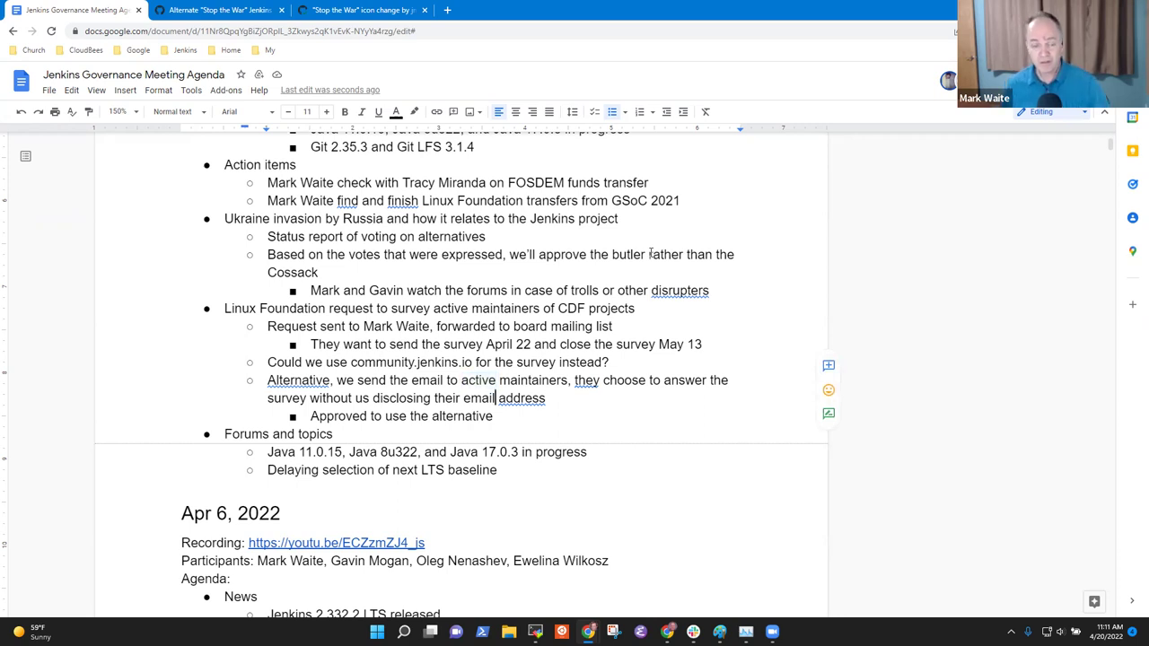
type(", send it")
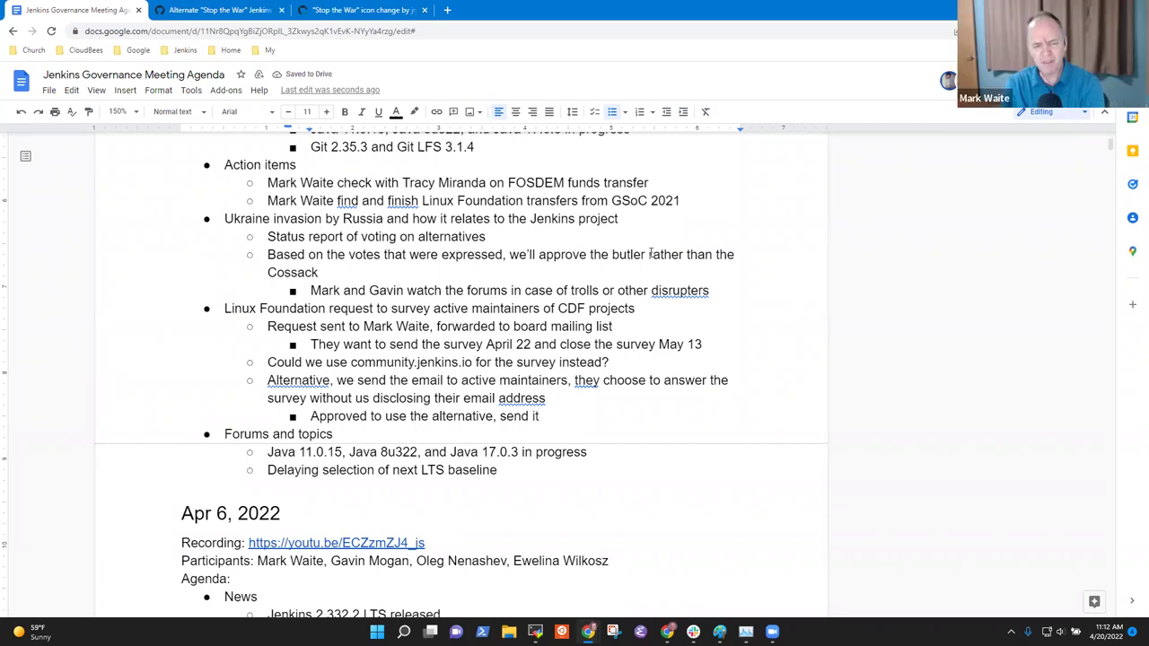
Step: Remove "Alternative, we" from the email bullet and capitalize its opening so it begins "Send the email to active maintainers"
key("Up")
key("Up")
key("Home")
key("ctrl+shift+Right")
key("ctrl+shift+Right")
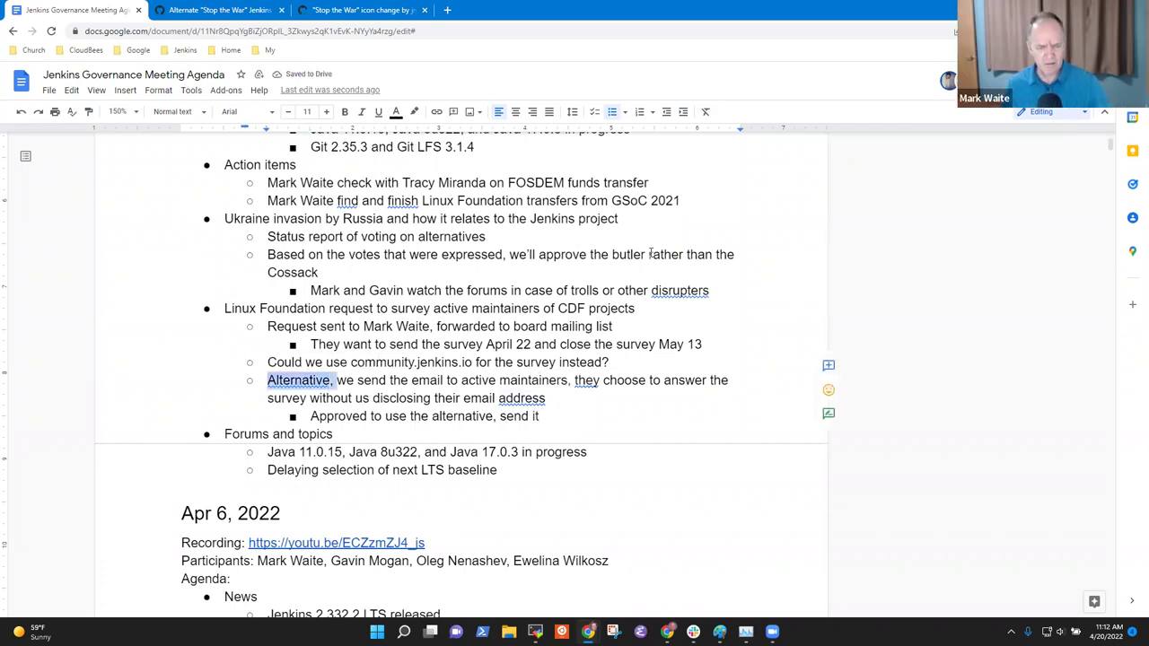
key("shift+Right")
key("shift+Right")
type("S")
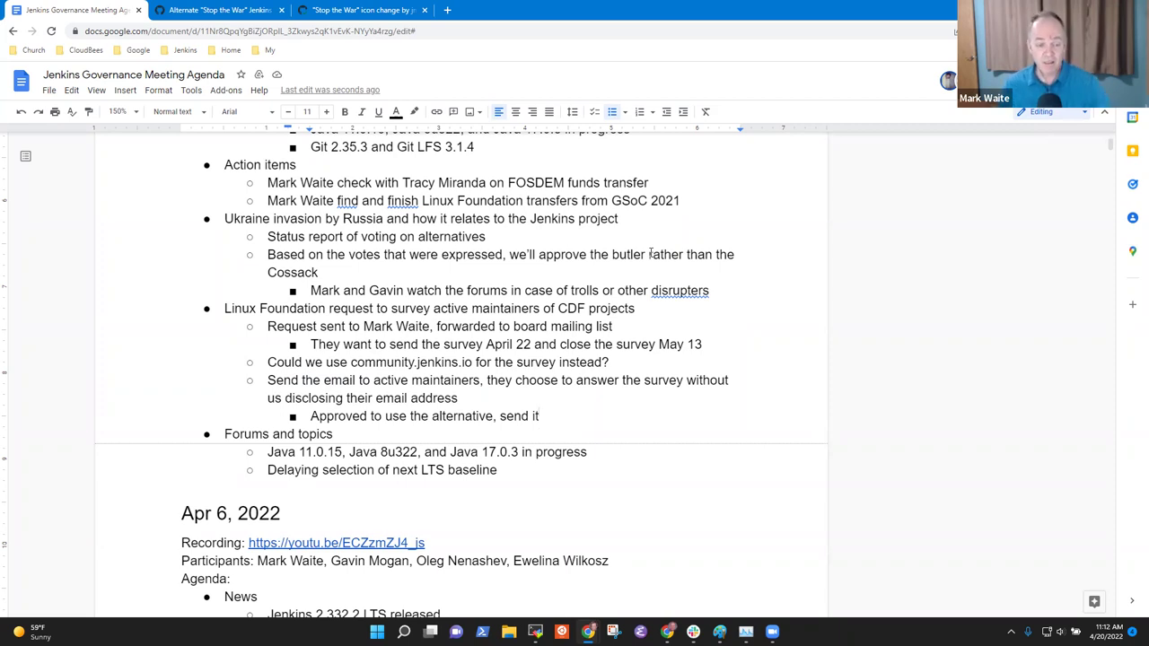
Step: Insert "link" after "email" in the active maintainers bullet so it begins "Send the email link to active maintainers"
key("Up")
key("Up")
key("ctrl+Left")
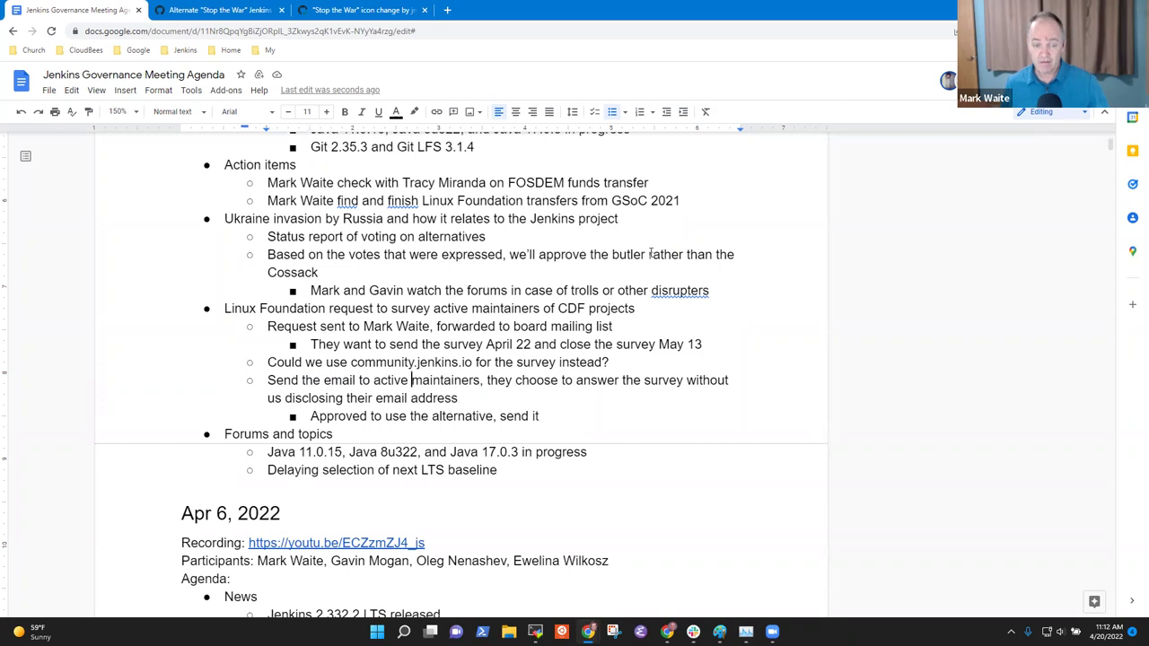
key("ctrl+Left")
key("ctrl+Left")
key("ctrl+Right")
type("link")
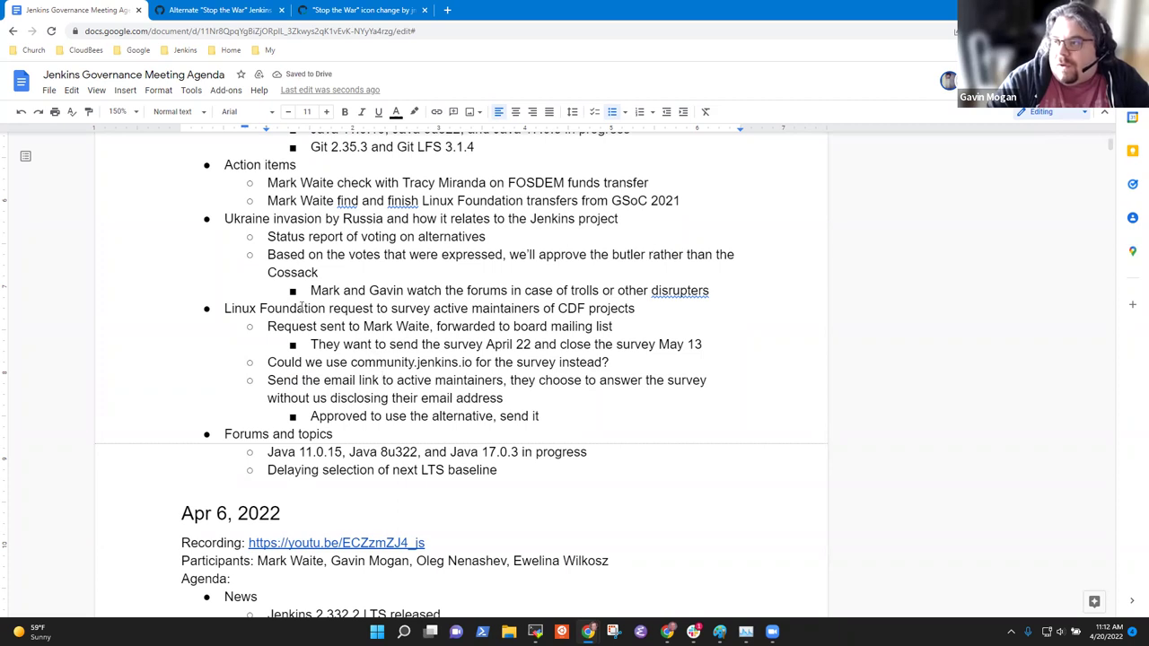
Step: Add a nested bullet below the approval note reading "Place the survey link on forums and on dev mailing list and that is done"
left_click(558, 418)
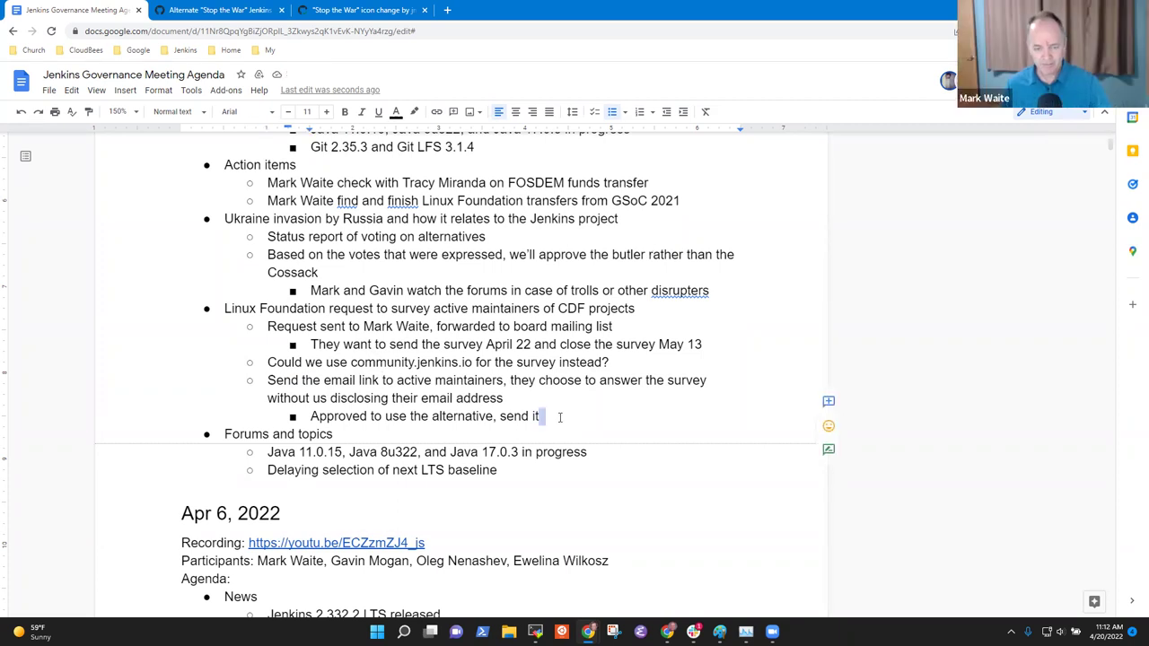
key("Return")
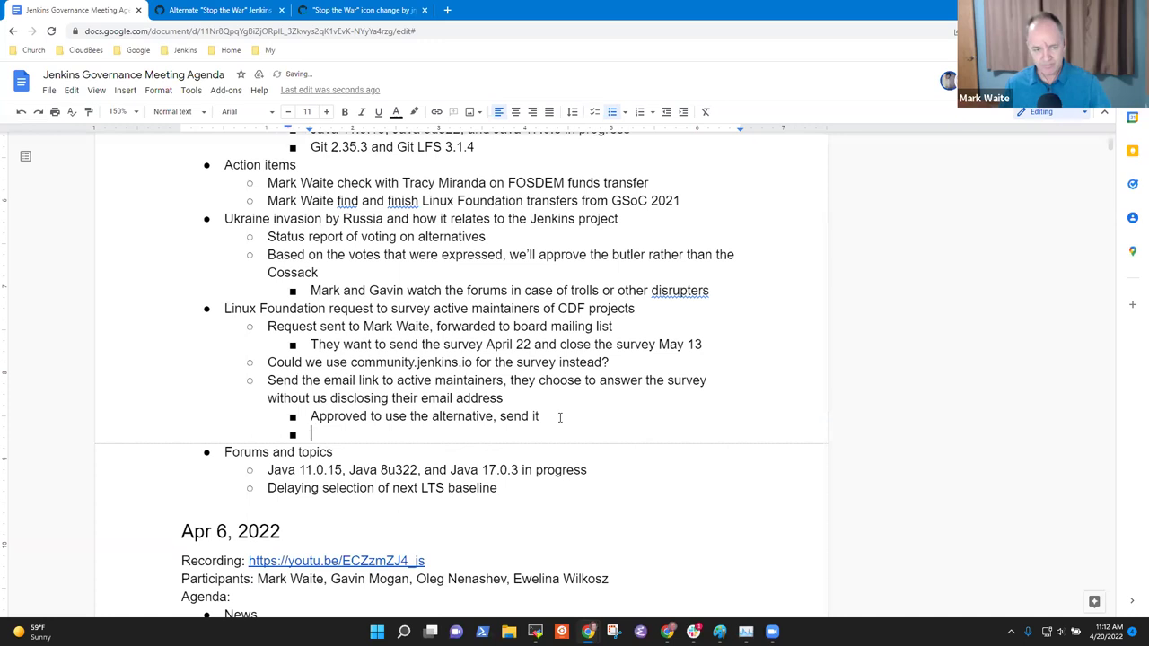
type("Place the sur")
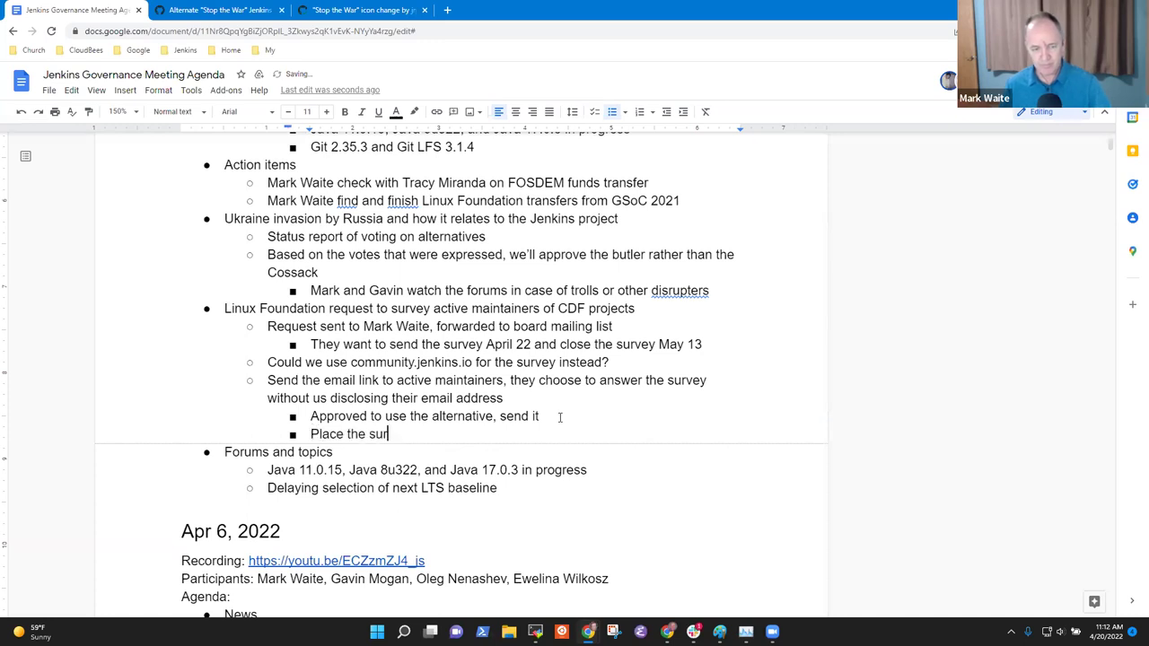
type("vey link on fou")
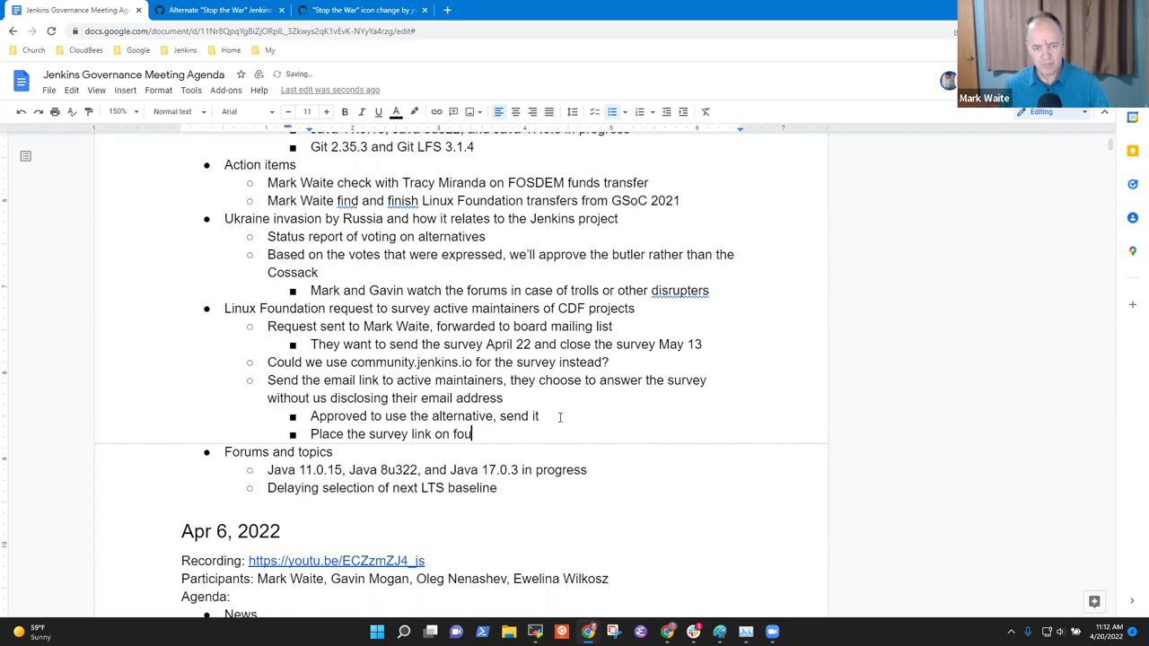
key("BackSpace")
type("rums and on dev m")
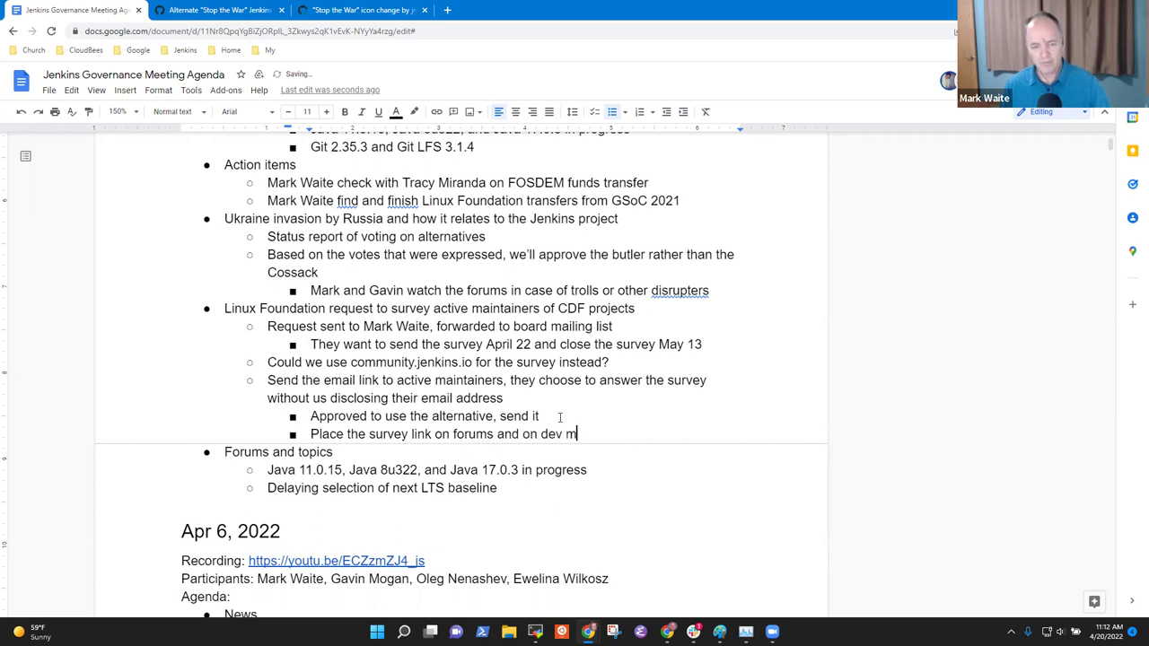
type("ailing list and ")
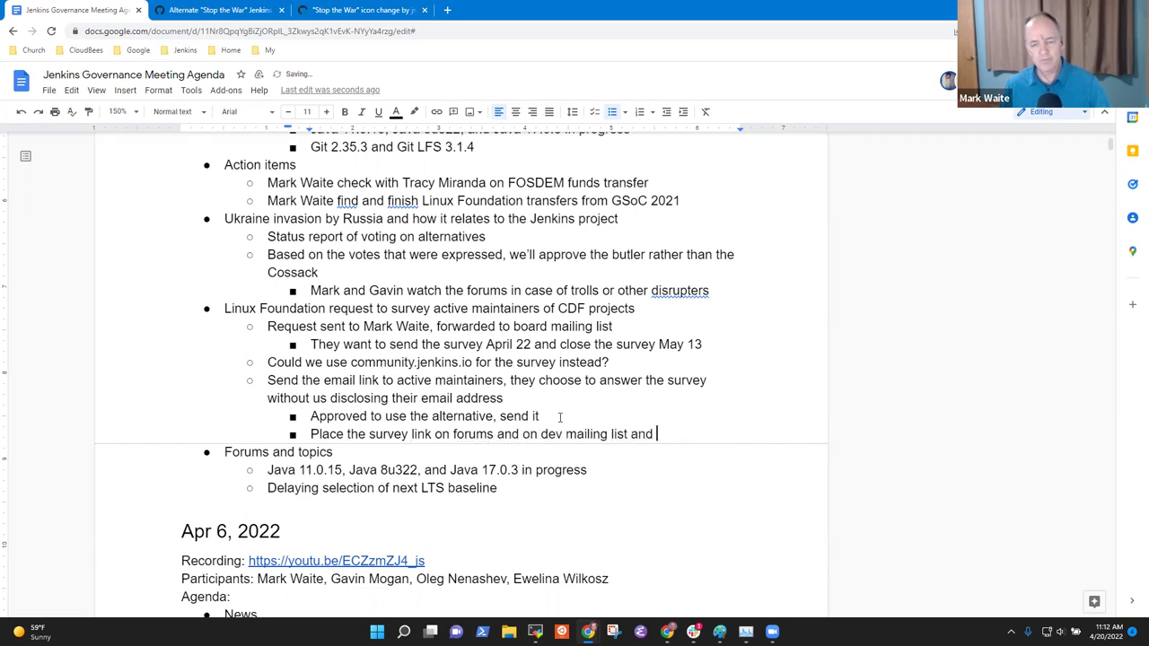
type("that is done")
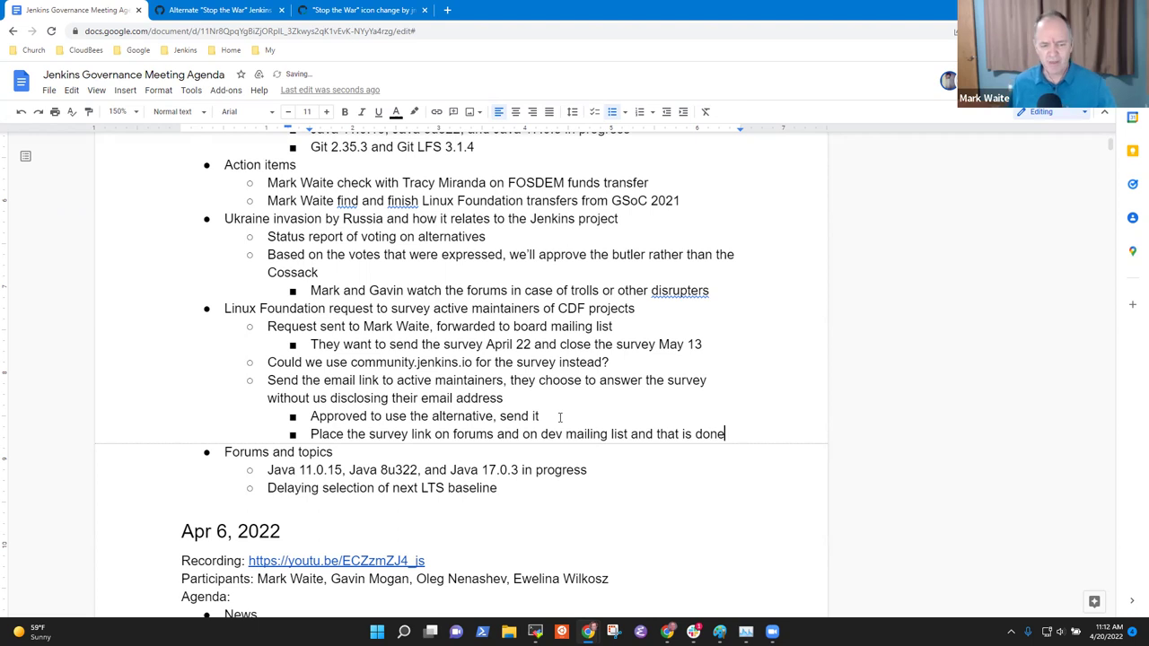
Step: Highlight the "Forums and topics" heading in the Apr 20, 2022 agenda
key("Right")
key("shift+End")
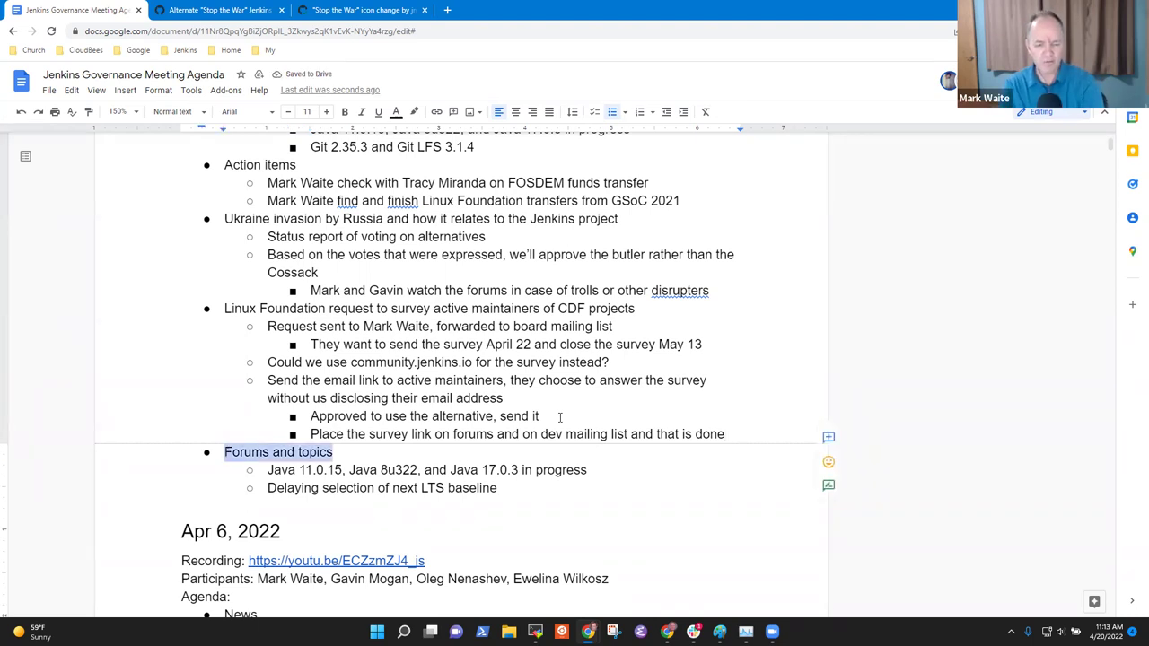
Step: Add a nested bullet under the Java 11.0.15, 8u322 and 17.0.3 item reading "Thread today asking about Docker container updates"
key("Down")
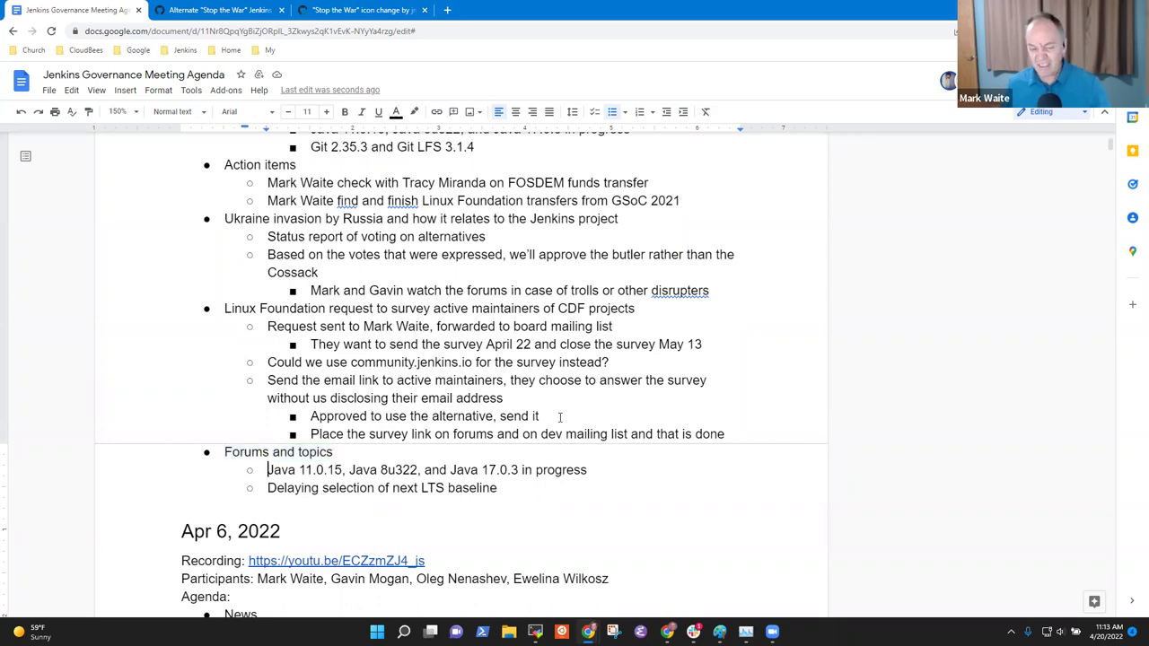
key("shift+End")
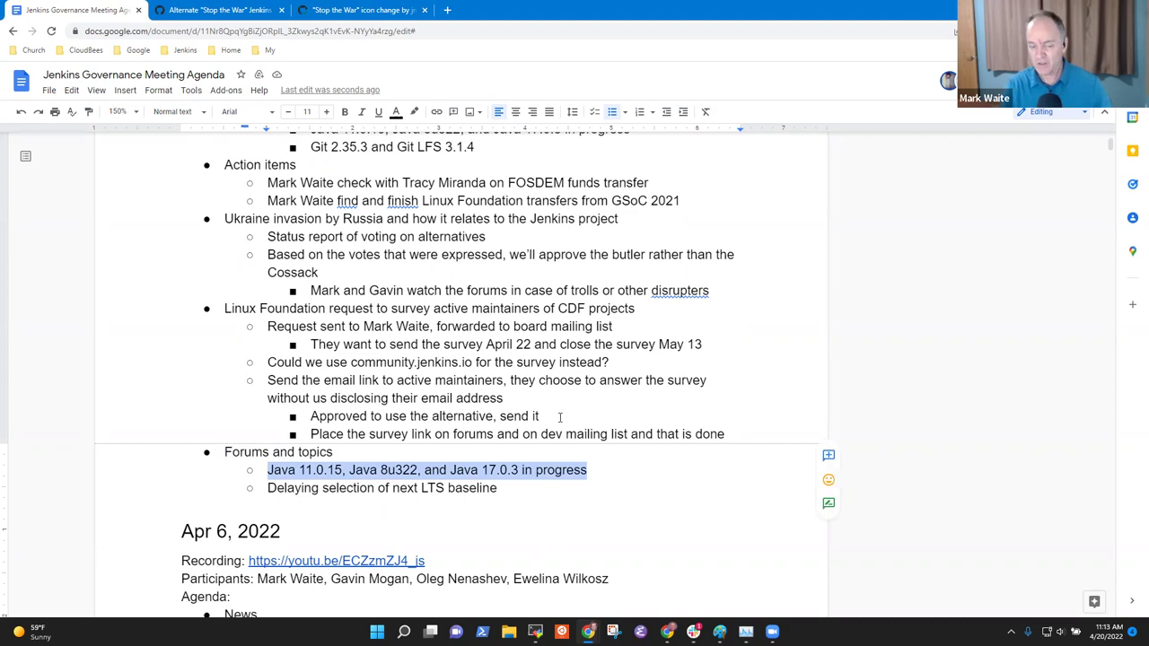
key("Left")
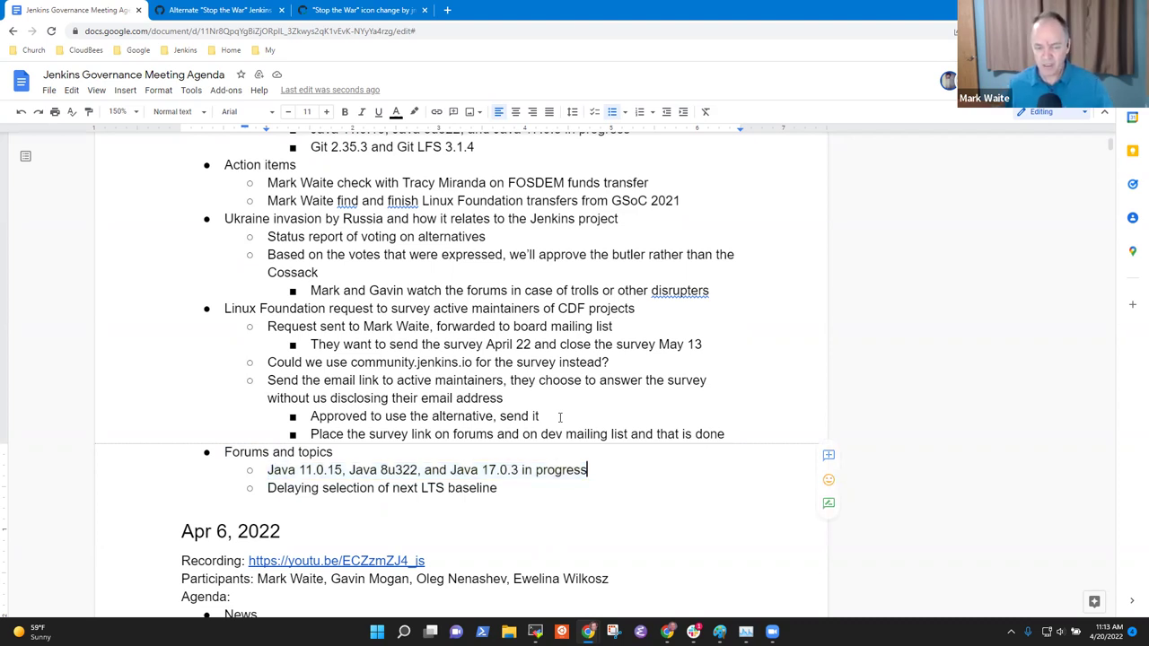
key("End")
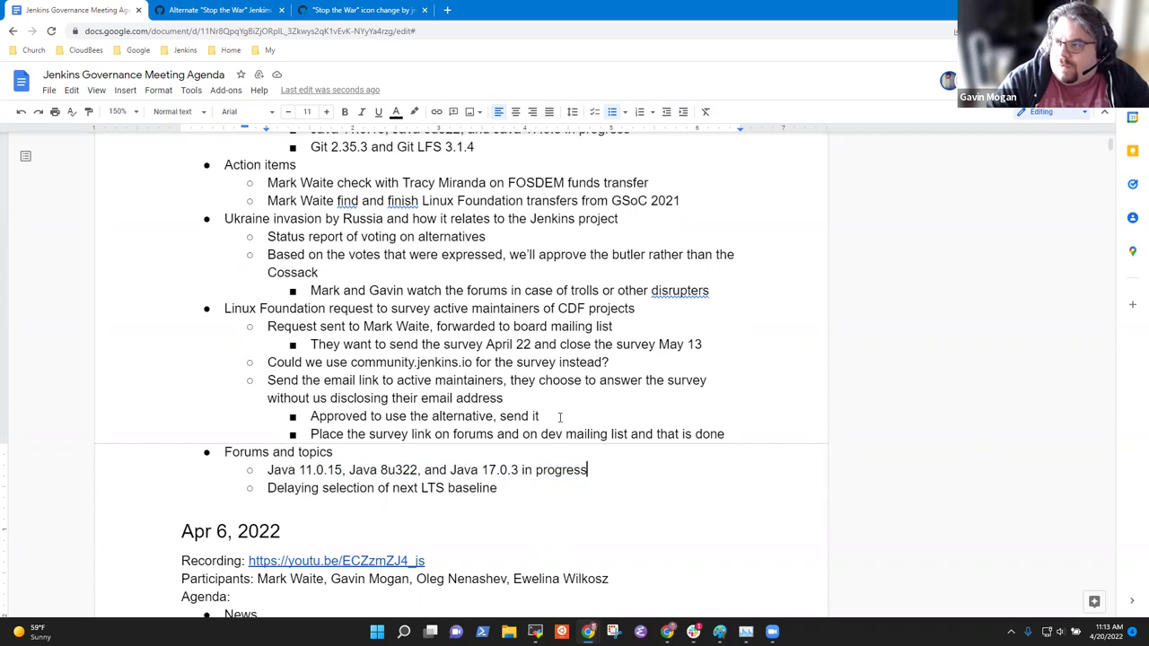
key("Return")
key("Tab")
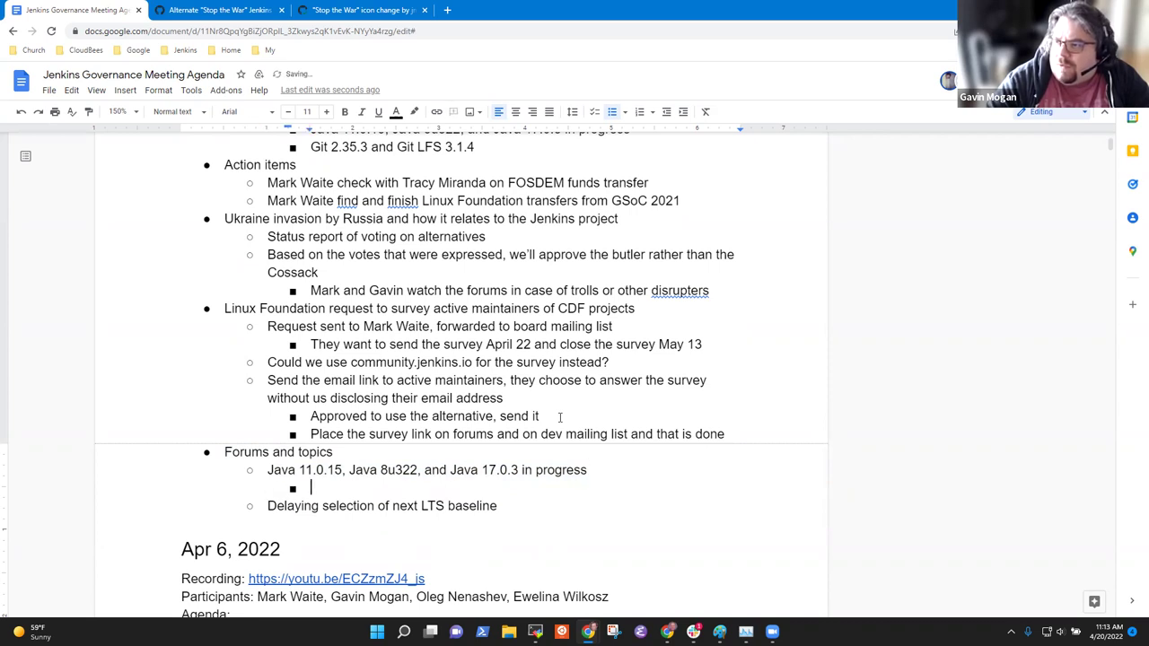
type("Thread")
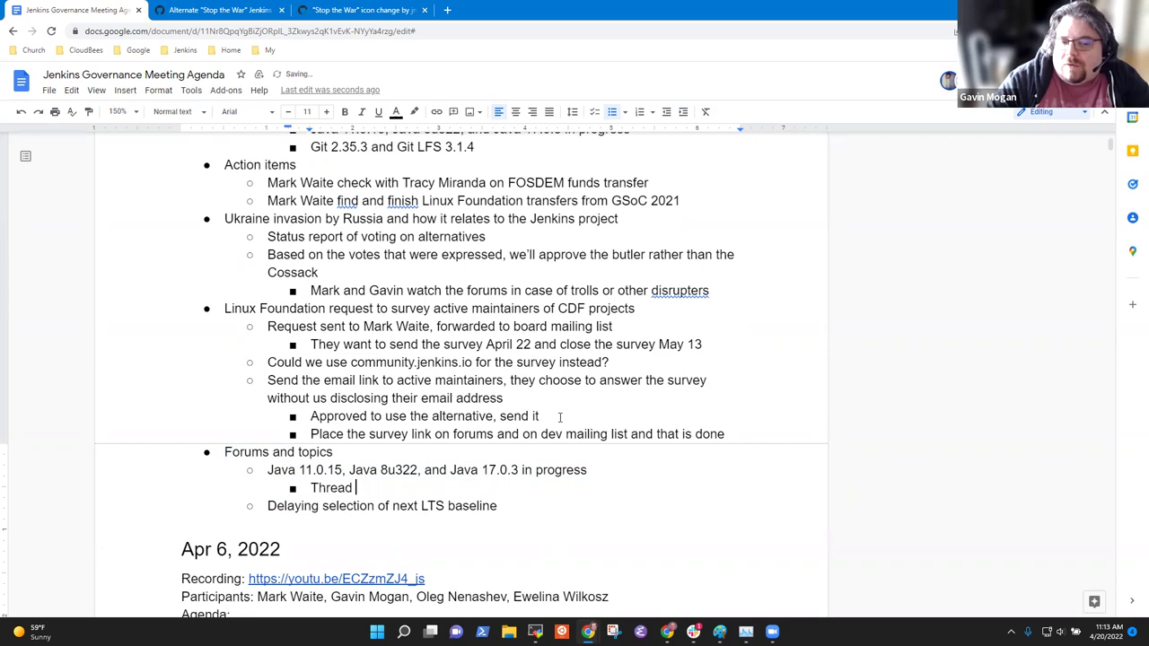
type(" today ask")
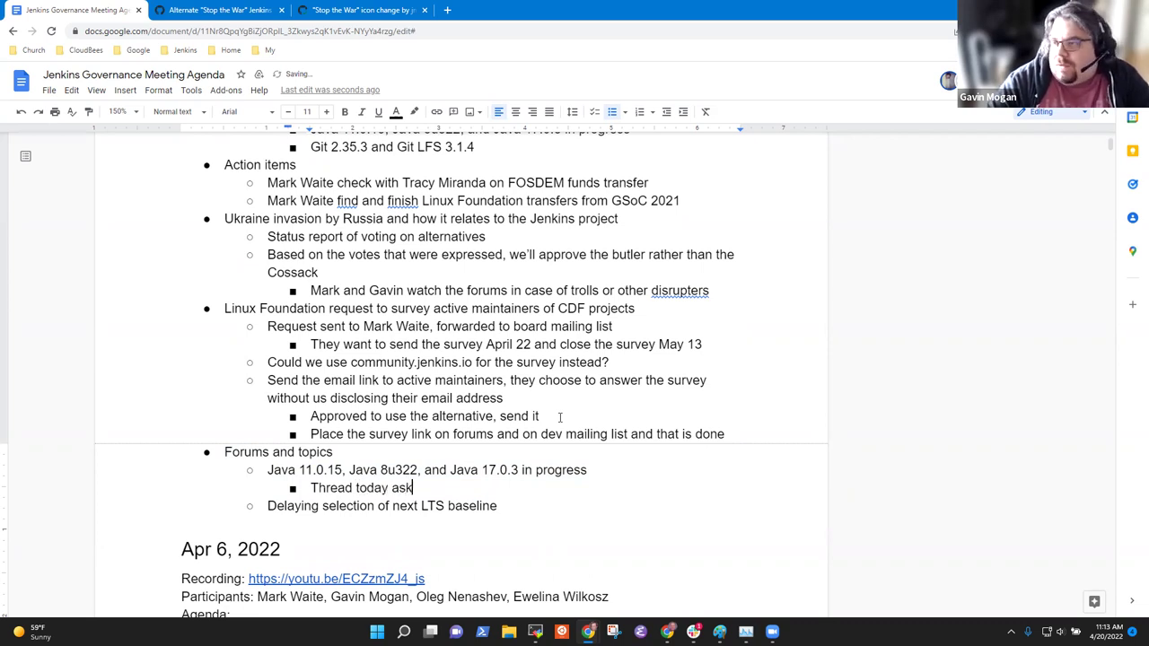
type("ing about Docker im")
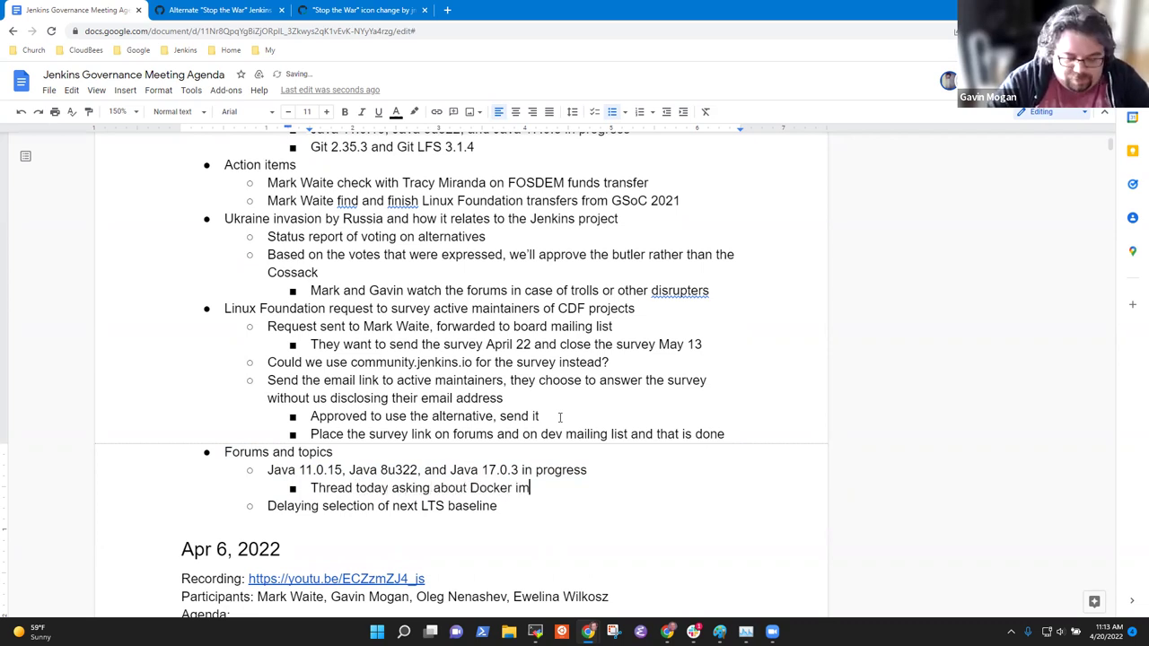
type("age")
key("ctrl+BackSpace")
type("container")
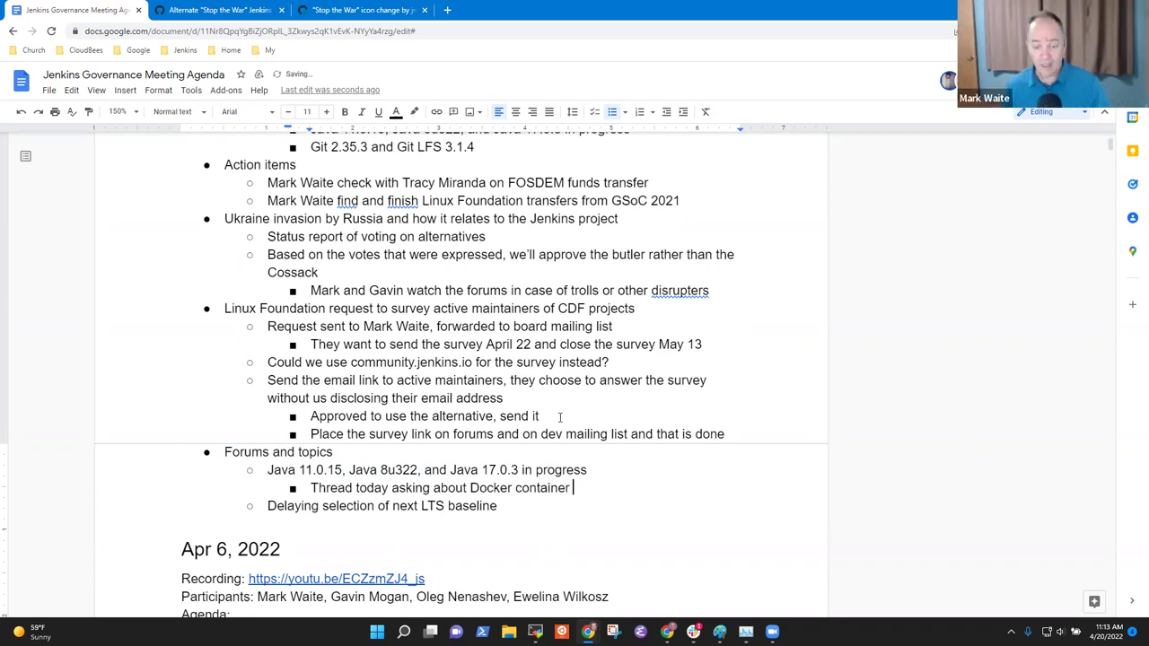
type("updates")
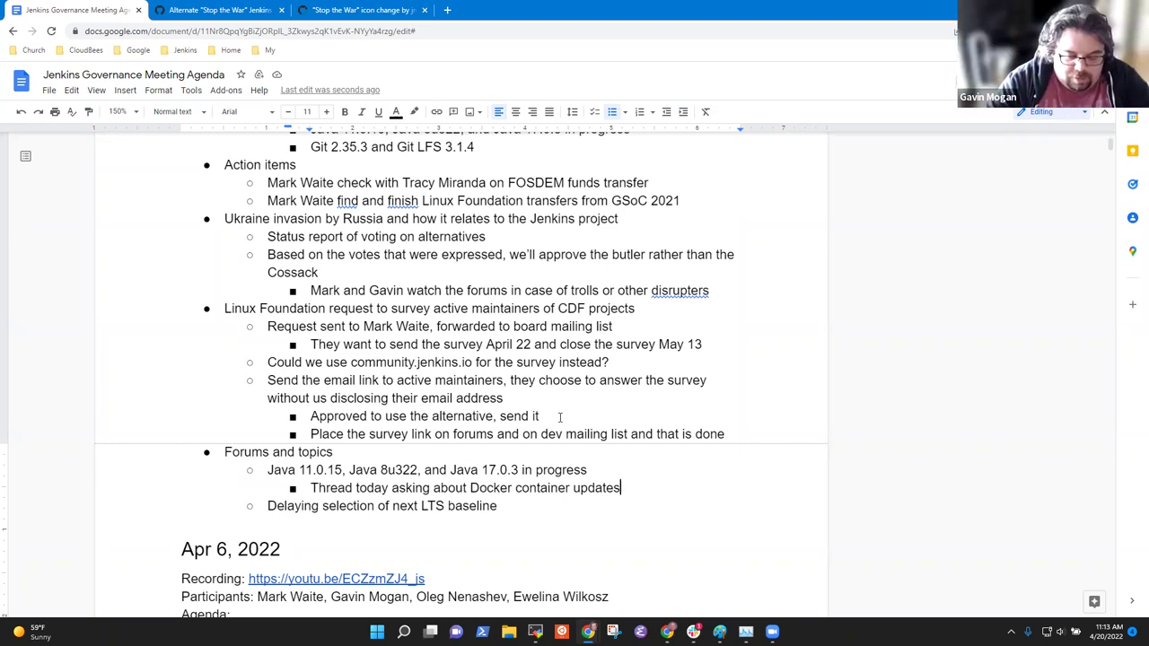
Step: Add another nested bullet below the Docker thread note reading "Fully qualified name is publishing all architectures"
key("Down")
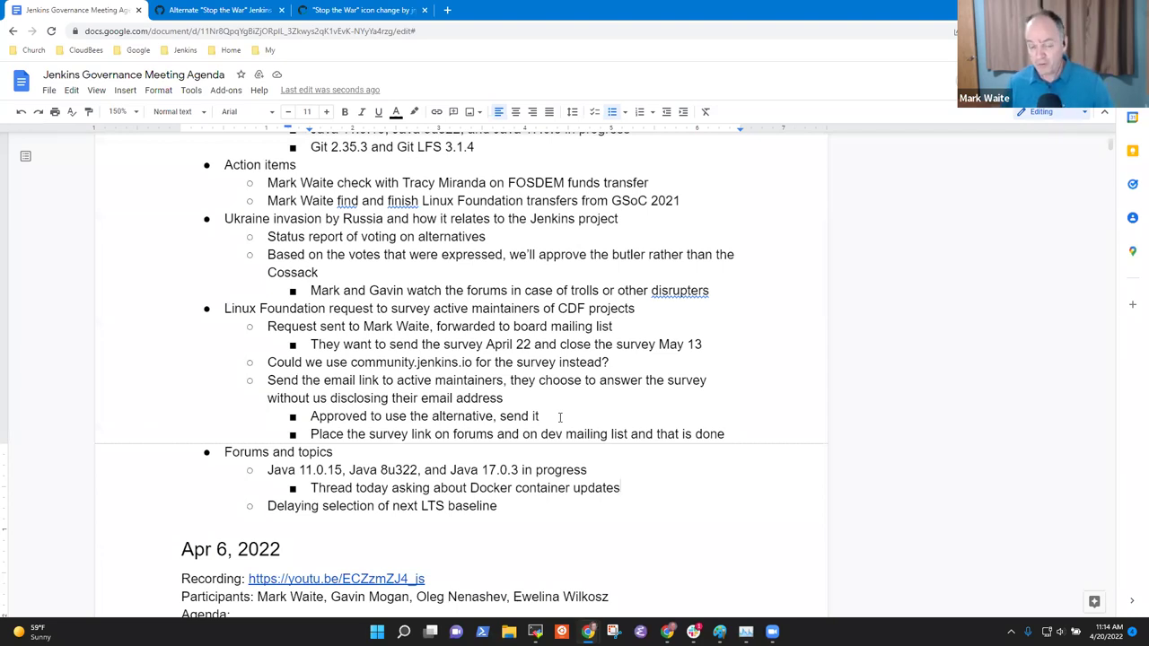
key("Return")
type("Fully qualifi")
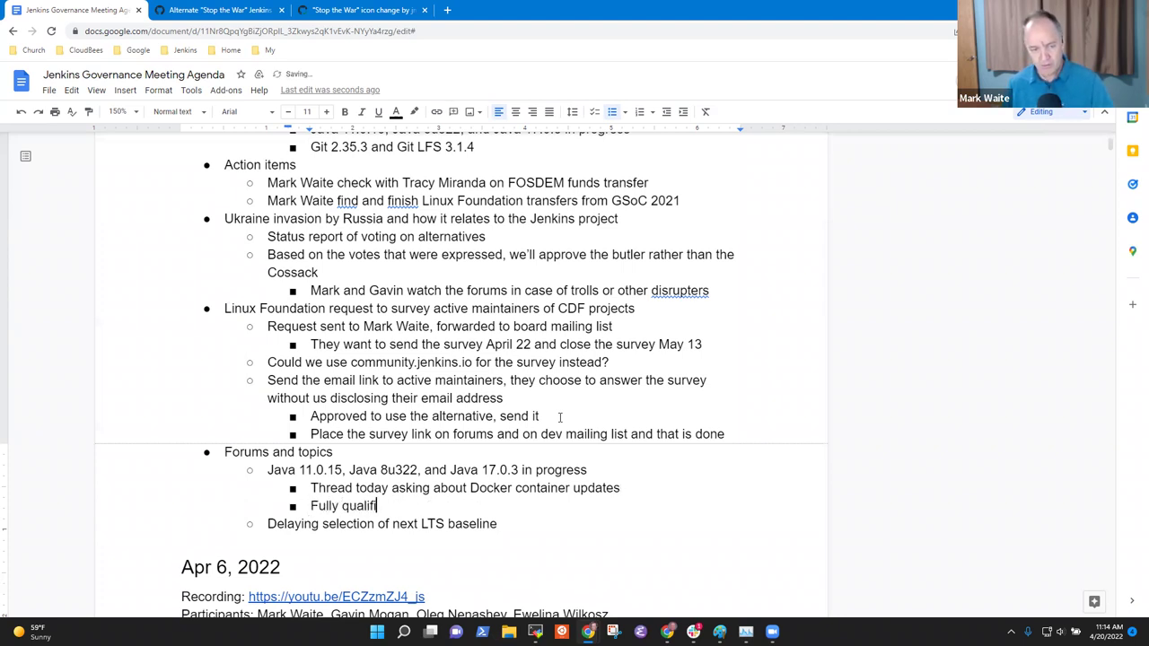
type("ed name is pu")
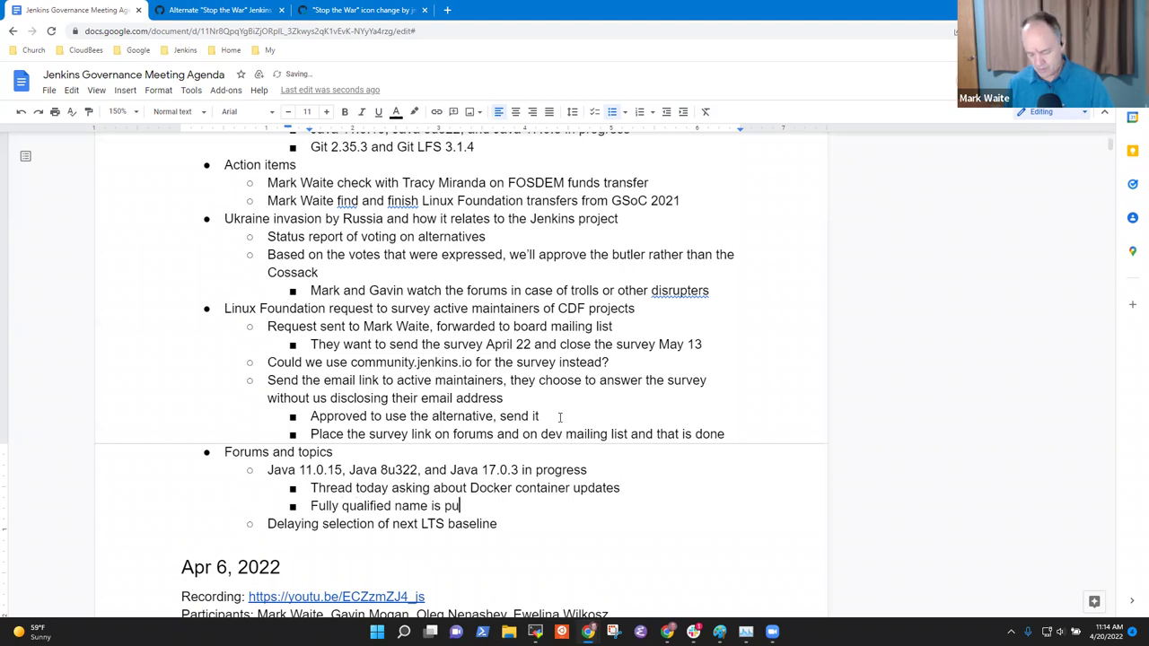
type("blishing all ar")
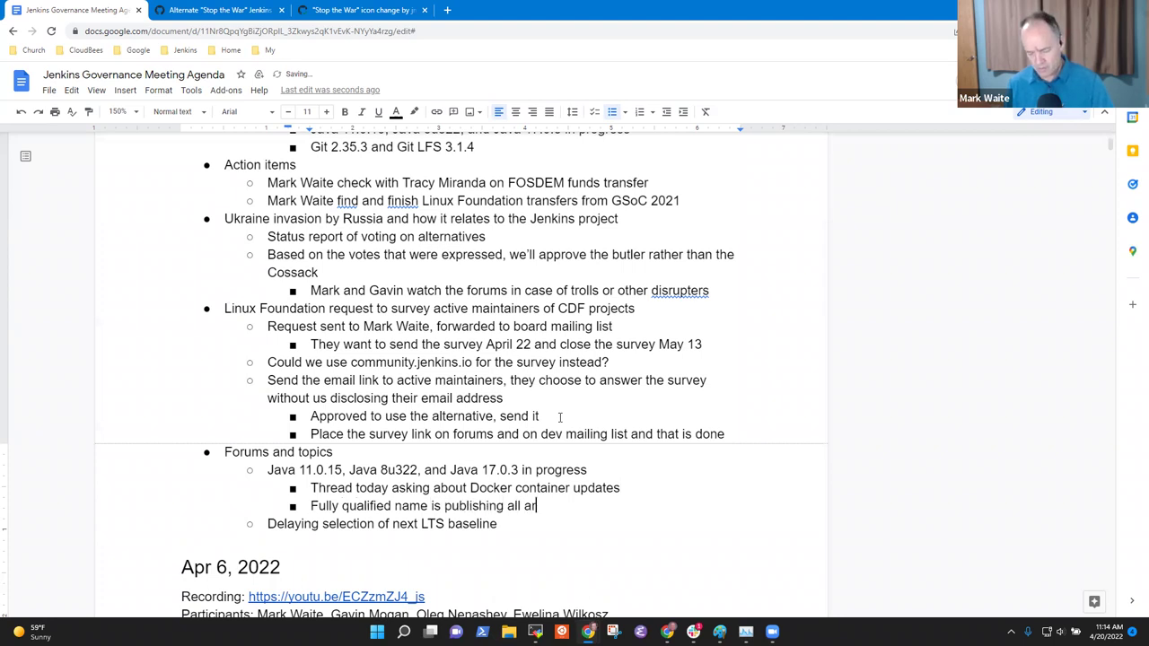
type("chitectures")
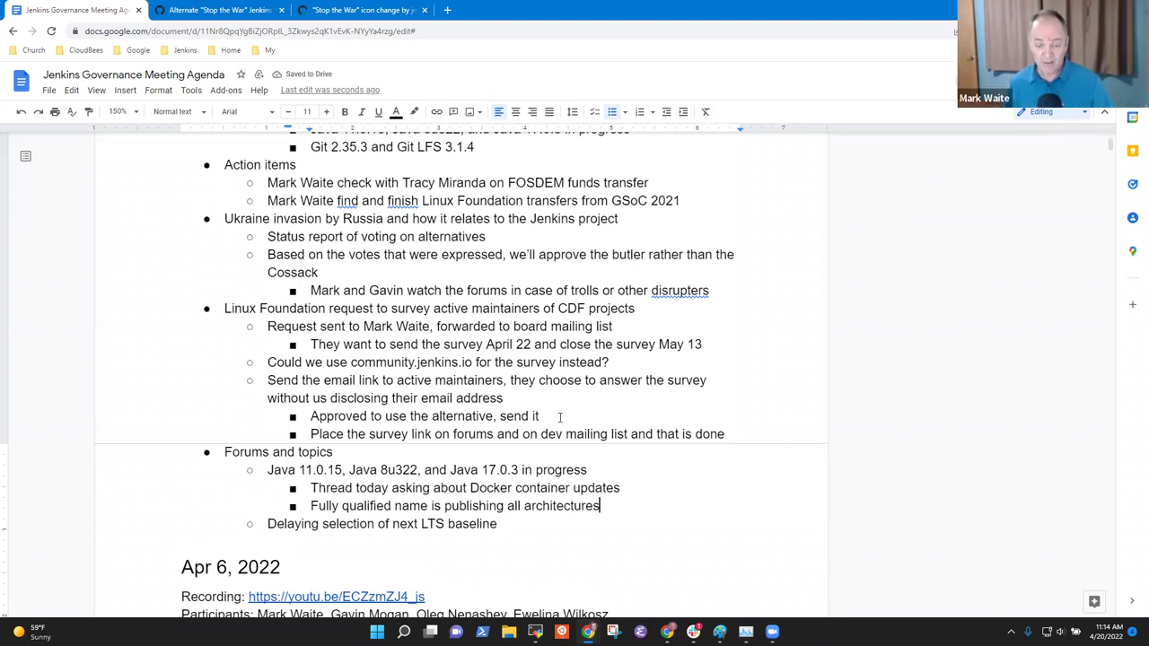
Step: Add a sub-bullet under the fully qualified name note reading "Still cases where the short forms are missing arm64"
key("Return")
key("Tab")
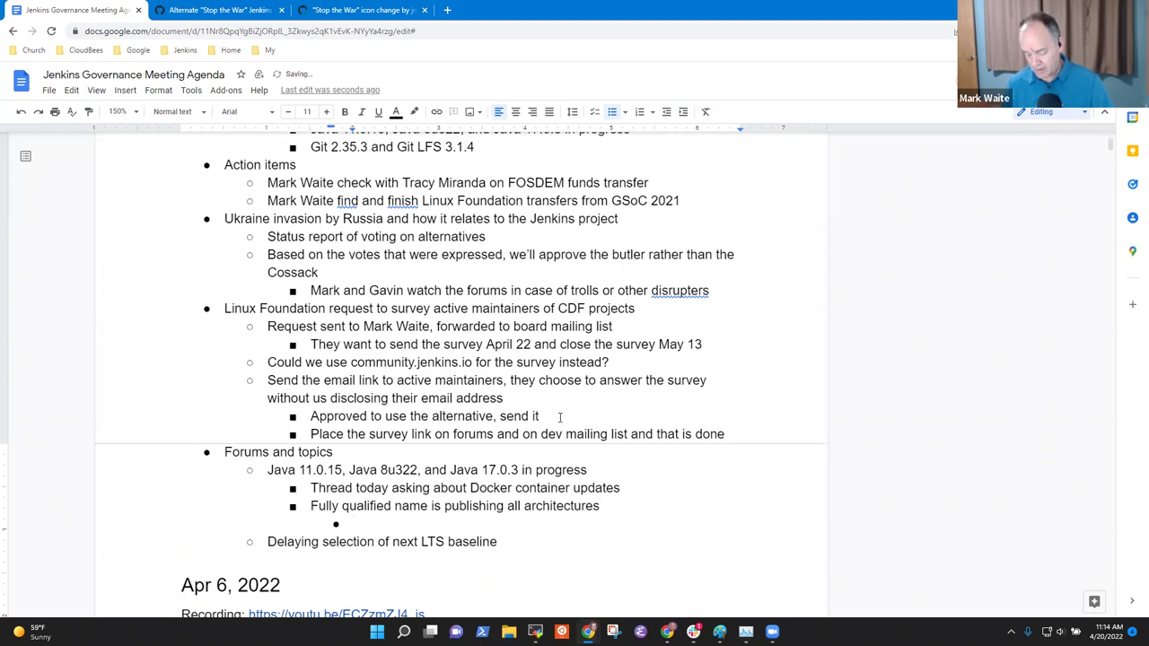
type("Still case")
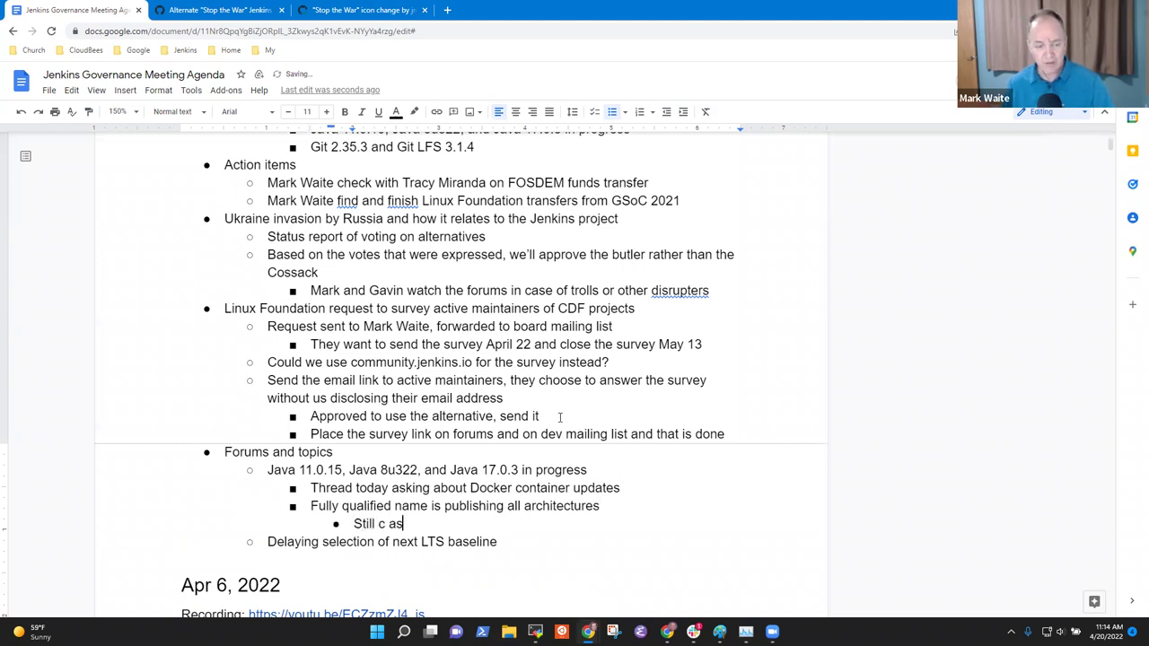
type("s where ther s")
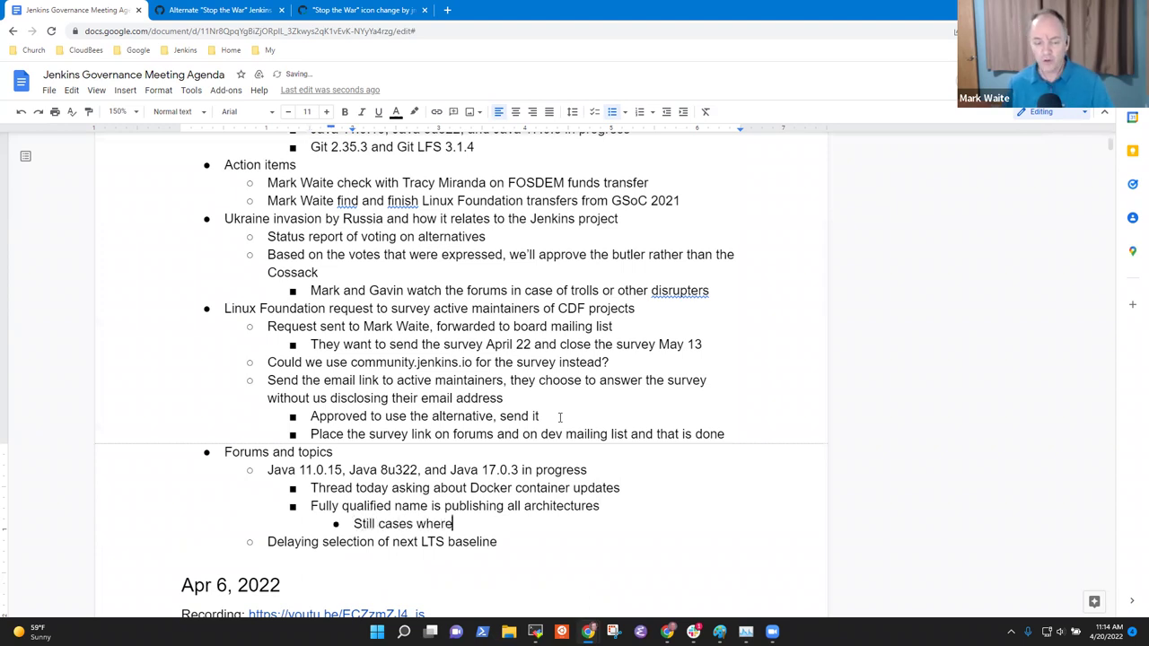
key("BackSpace")
key("BackSpace")
key("BackSpace")
type("short forms are ")
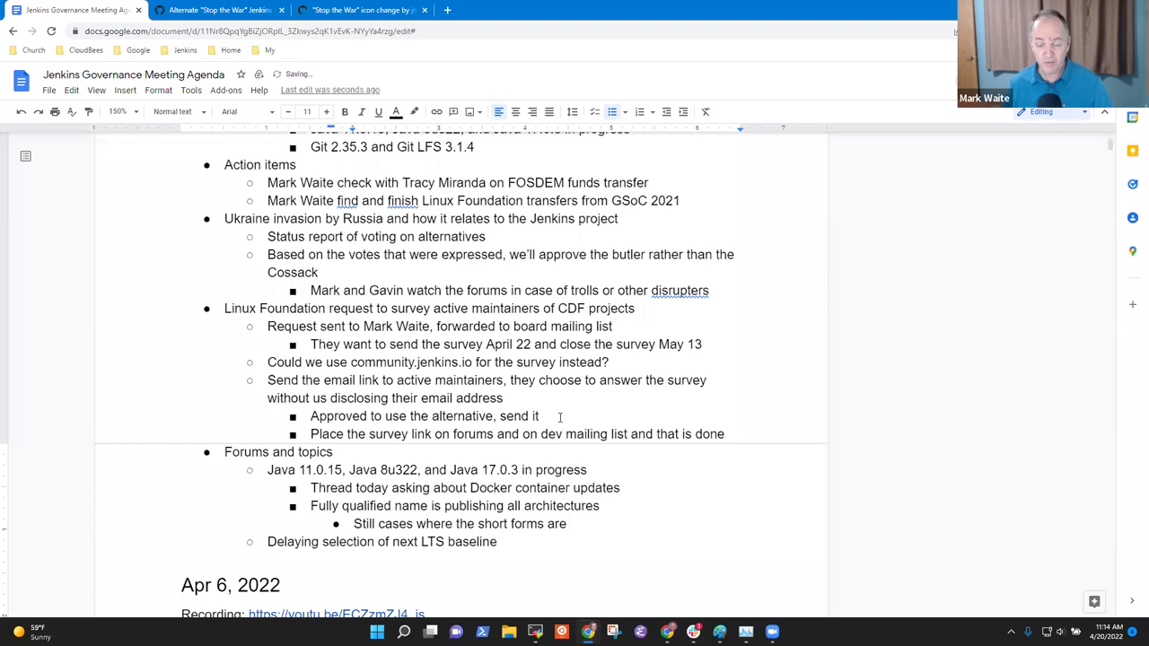
type("missing arm")
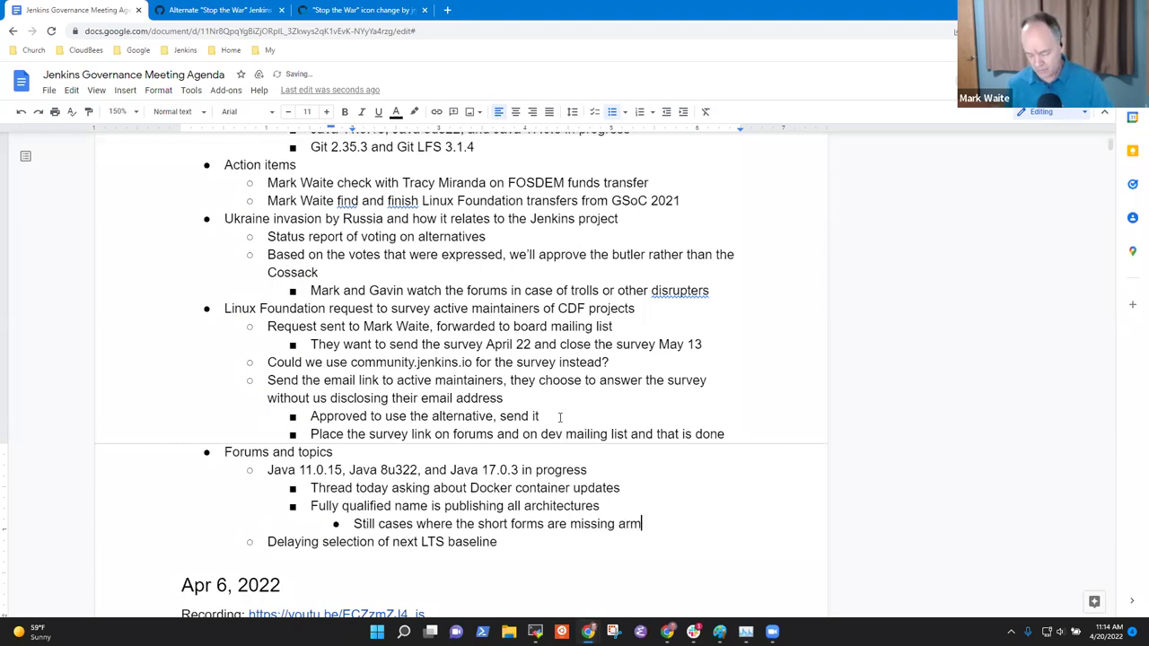
type("64")
Step: Add a second sub-bullet below the arm64 note reading "Investigated by the infra team"
key("Return")
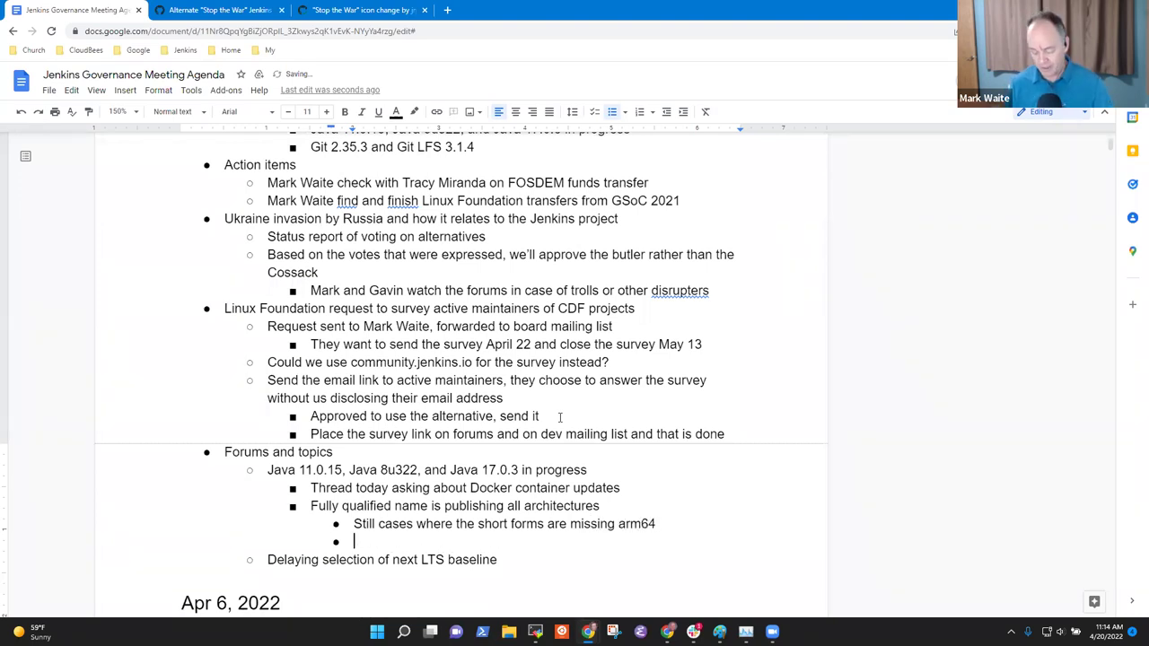
type("Investig")
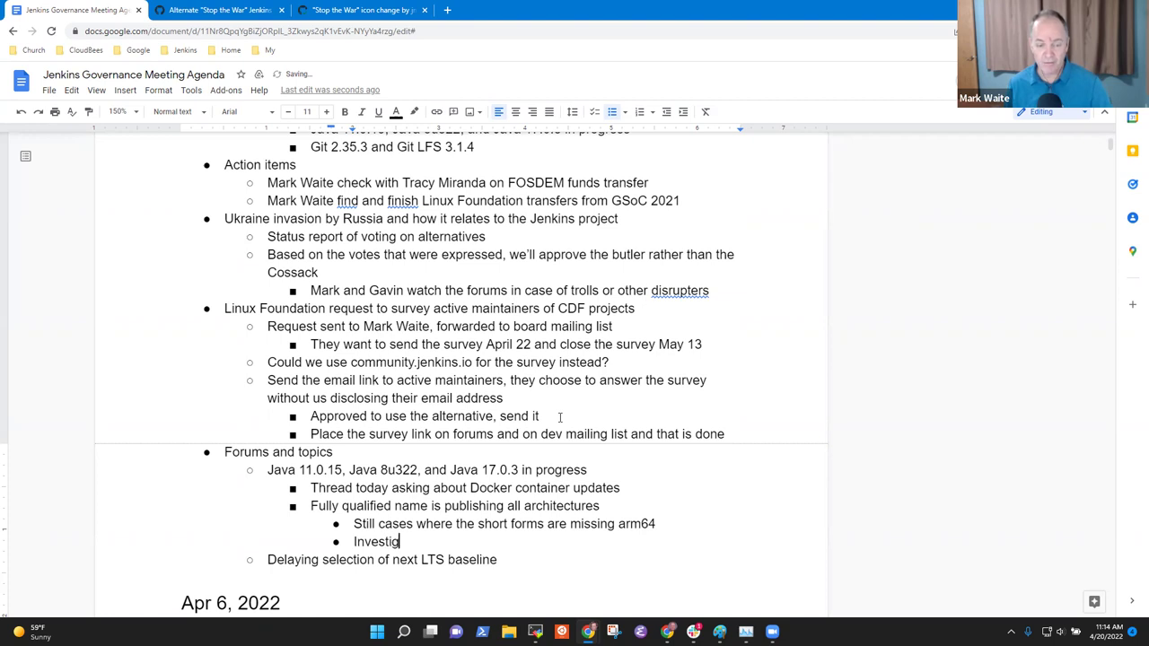
type("ated by the ifnr")
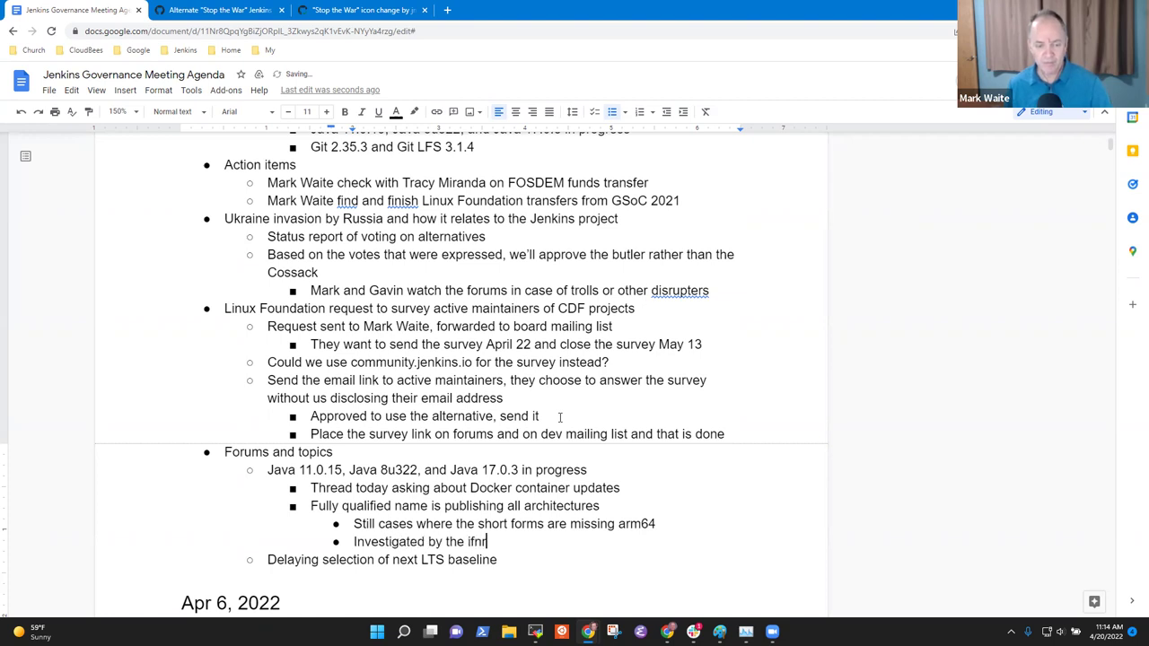
key("BackSpace")
key("BackSpace")
key("BackSpace")
type("an")
key("BackSpace")
key("BackSpace")
type("nfra team")
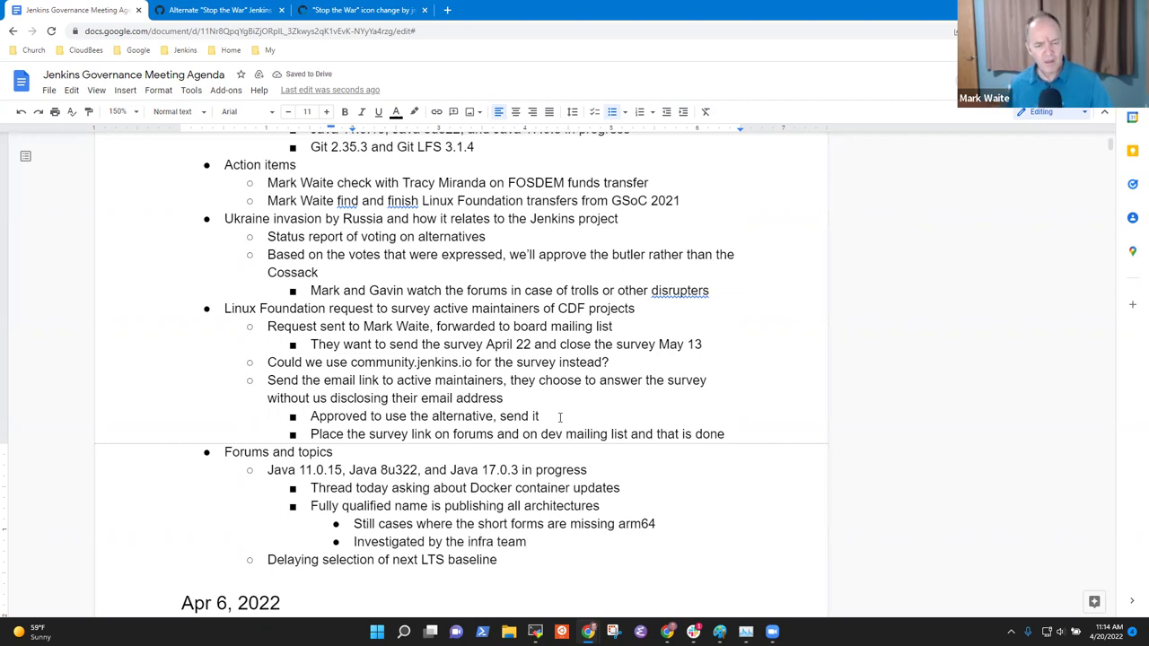
Step: Highlight the "Java 11.0.15, Java 8u322, and Java 17.0.3 in progress" bullet under "Forums and topics"
key("Up")
key("Up")
key("Up")
key("shift+End")
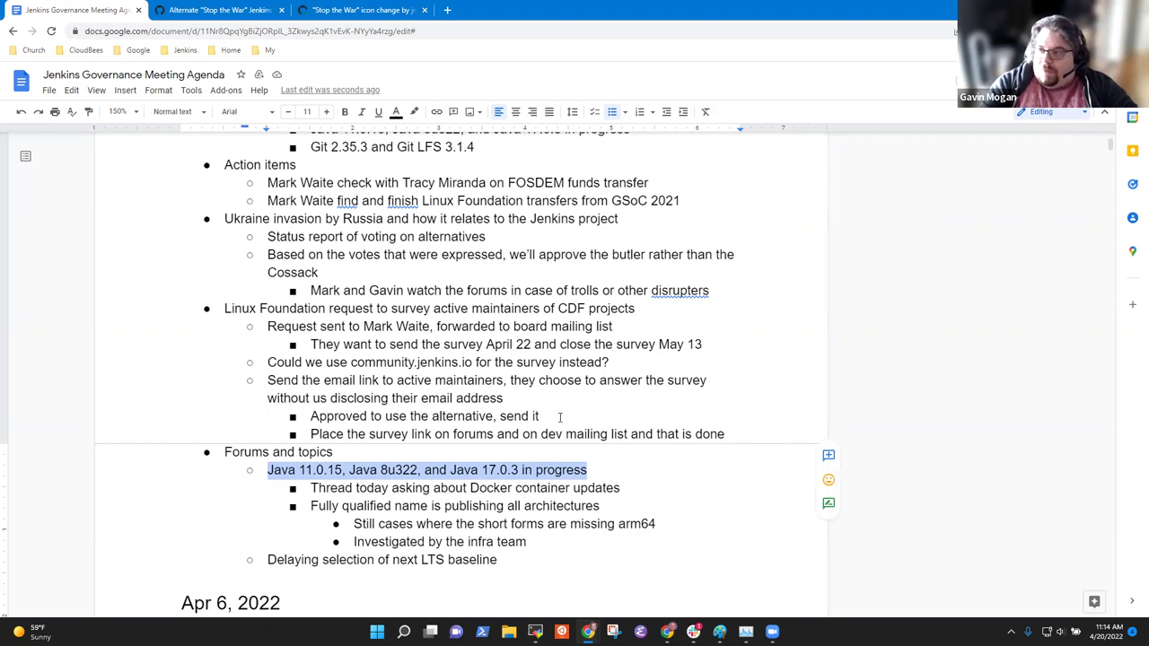
Step: Add a bullet above the LTS baseline item, at its list level, reading "Approved for more open source docker use"
key("Down")
key("Down")
key("Down")
key("Down")
key("Down")
key("Up")
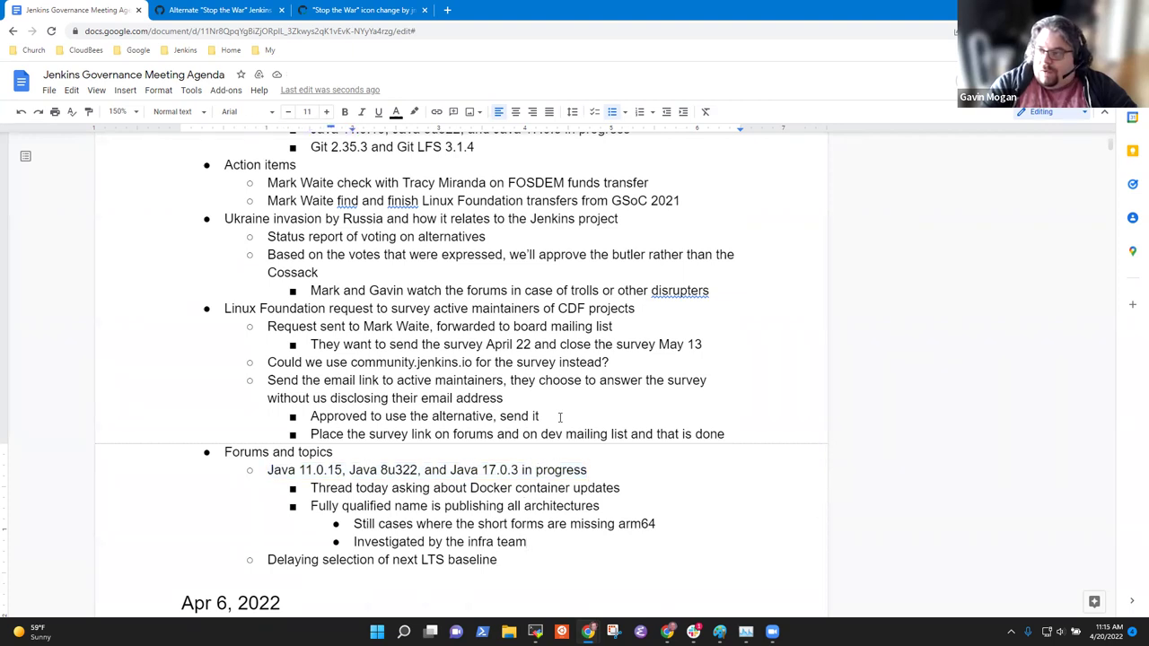
key("Return")
key("shift+Tab")
key("shift+Tab")
type("Approved for mo")
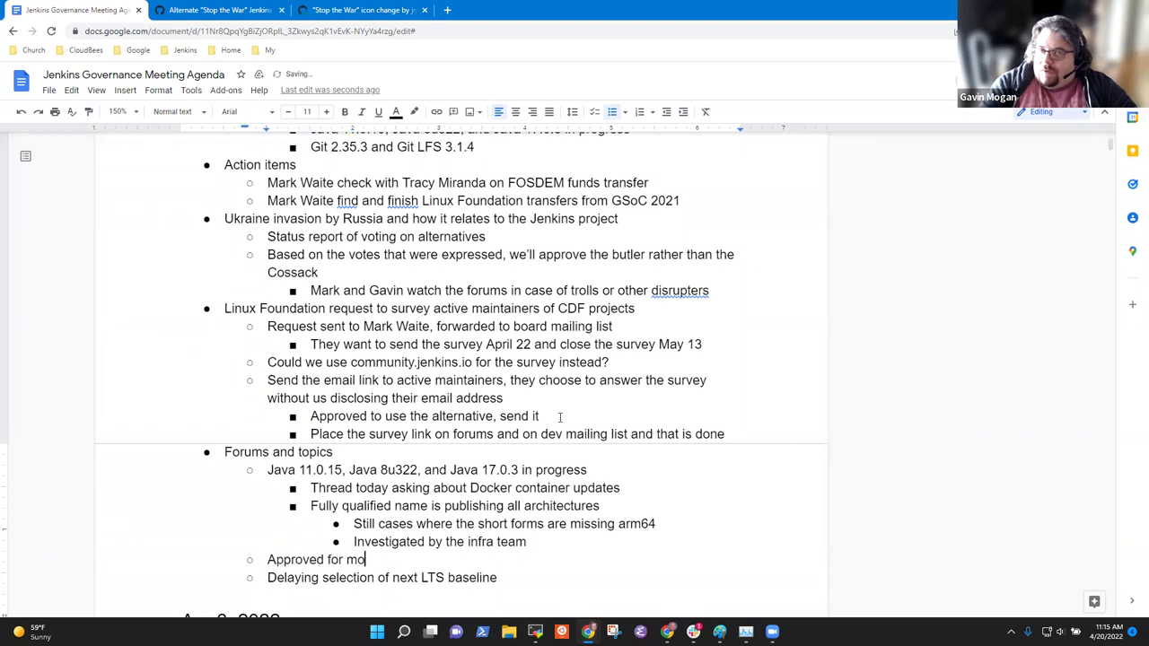
type("re open source ")
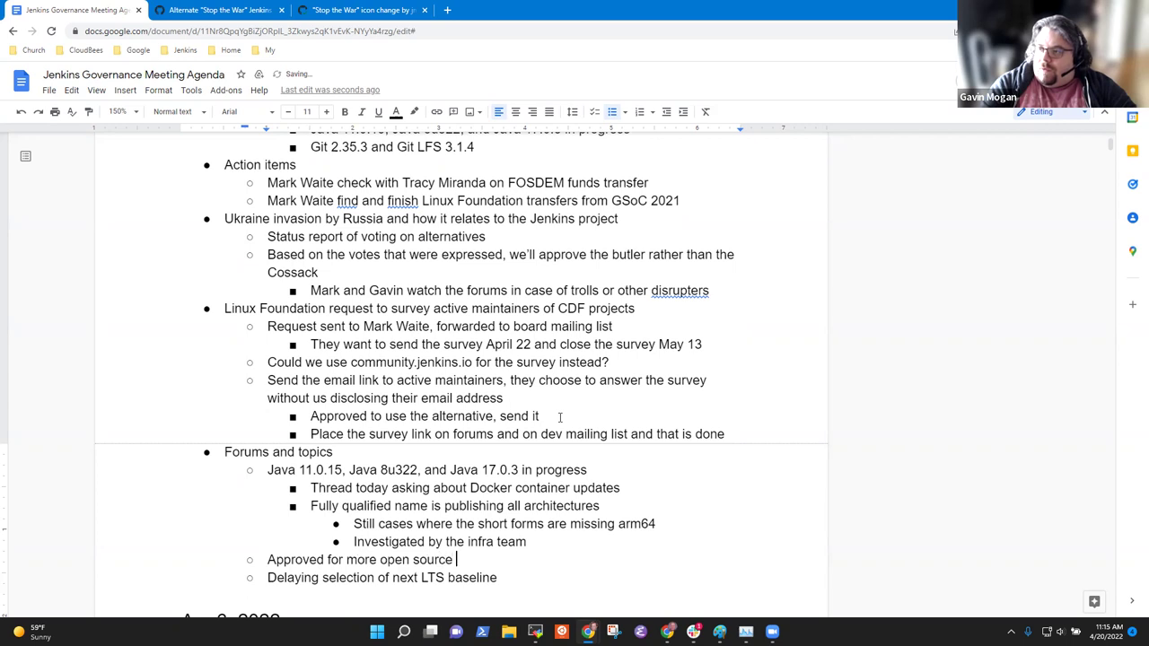
type("docker use")
Step: Add a nested bullet under the open source docker item reading "Infra team is handling that"
key("Return")
key("Tab")
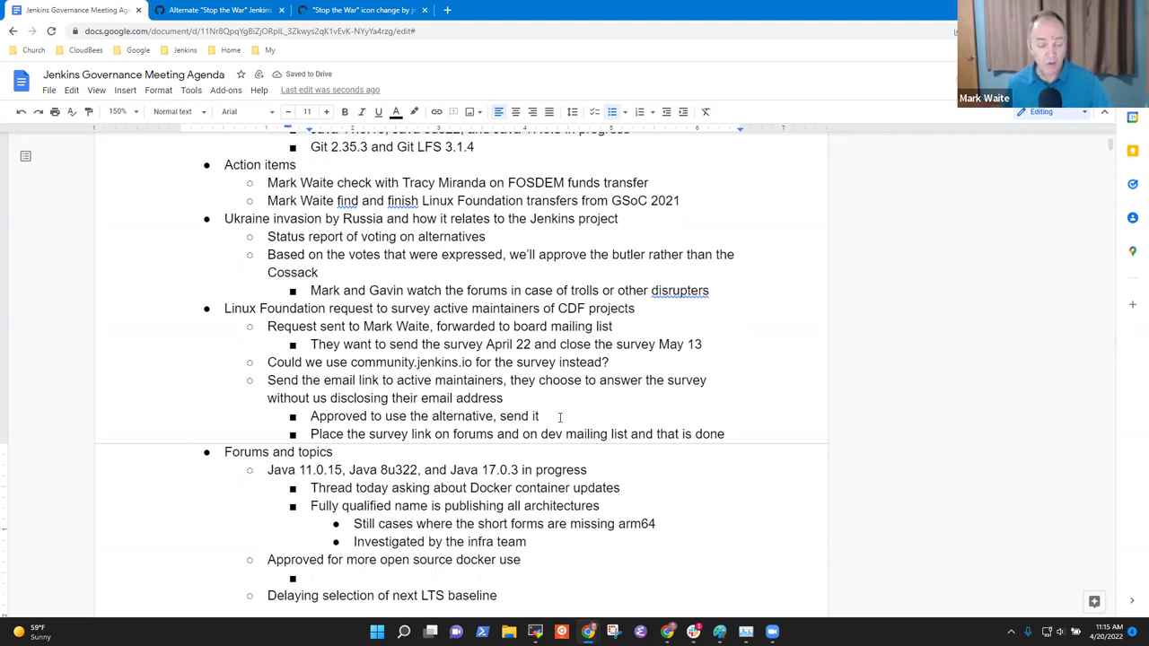
type("Infra team is ")
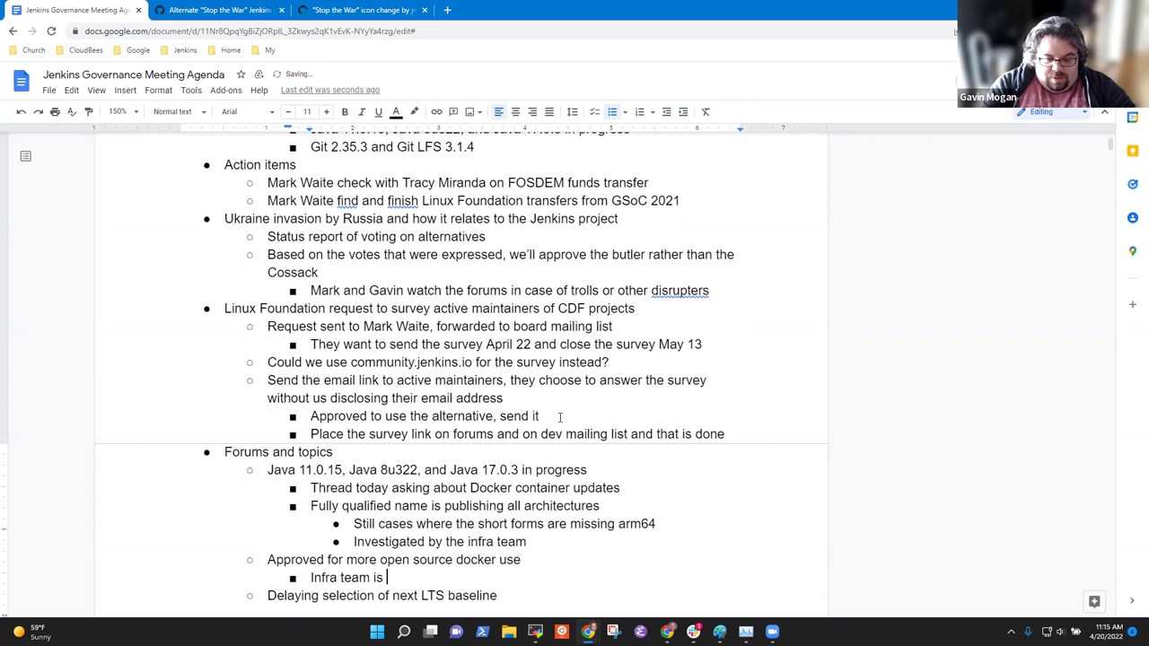
type("handling that")
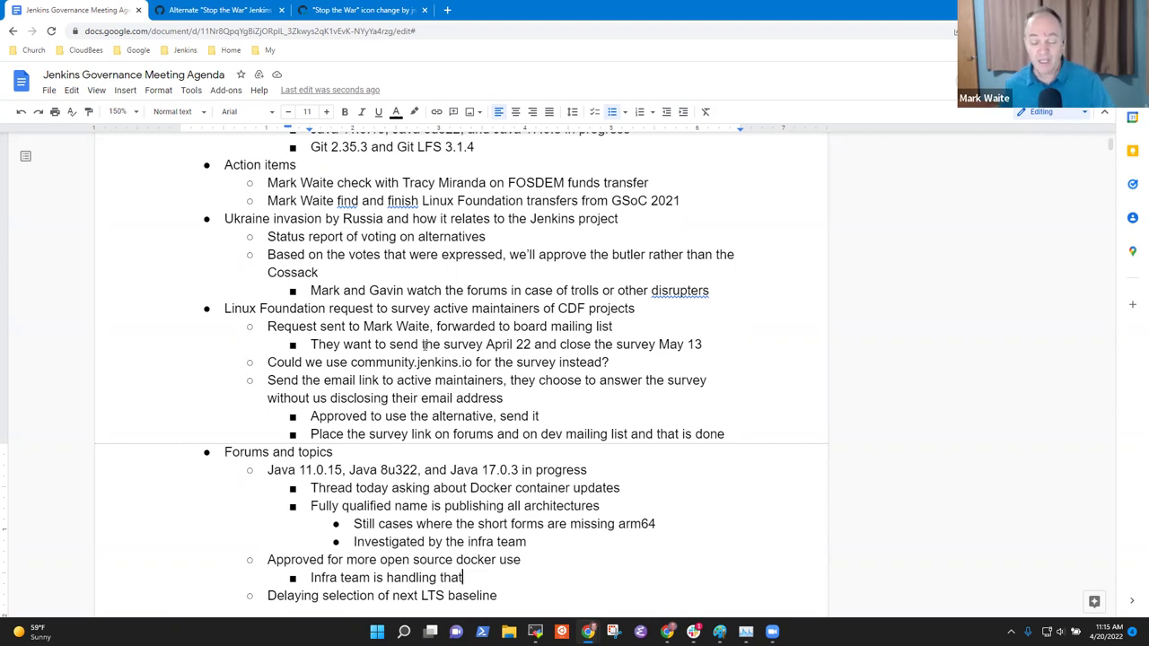
Step: Highlight the "Delaying selection of next LTS baseline" bullet, and place the text cursor at its end
scroll(475, 314, "down", 2)
scroll(475, 318, "up", 1)
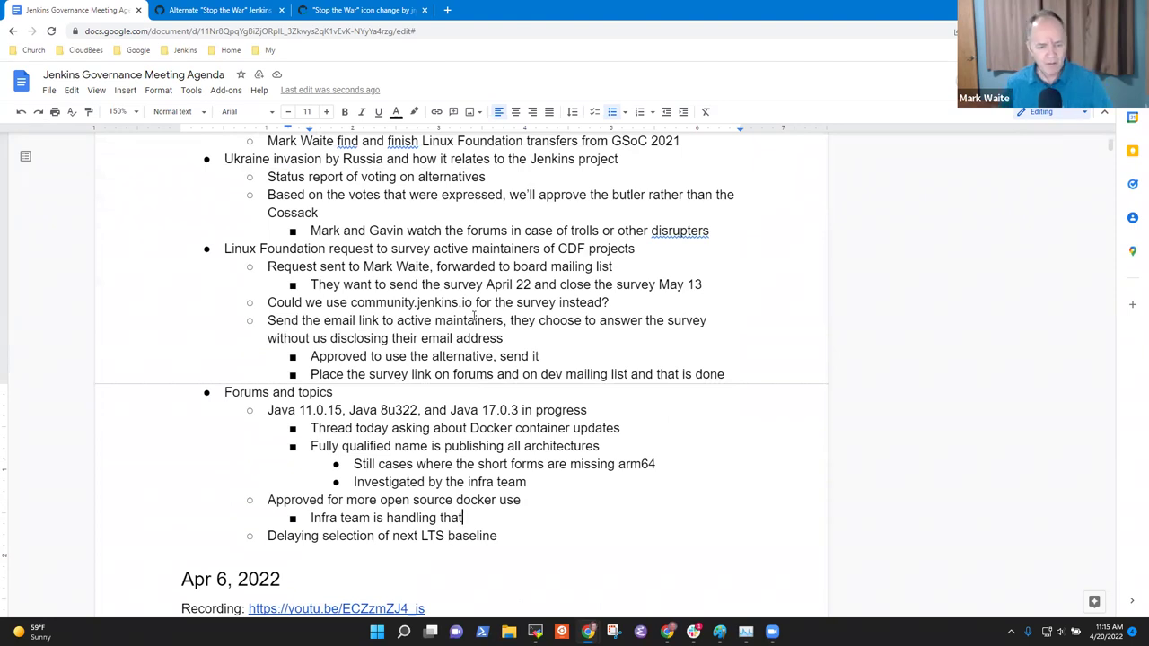
key("Down")
key("Down")
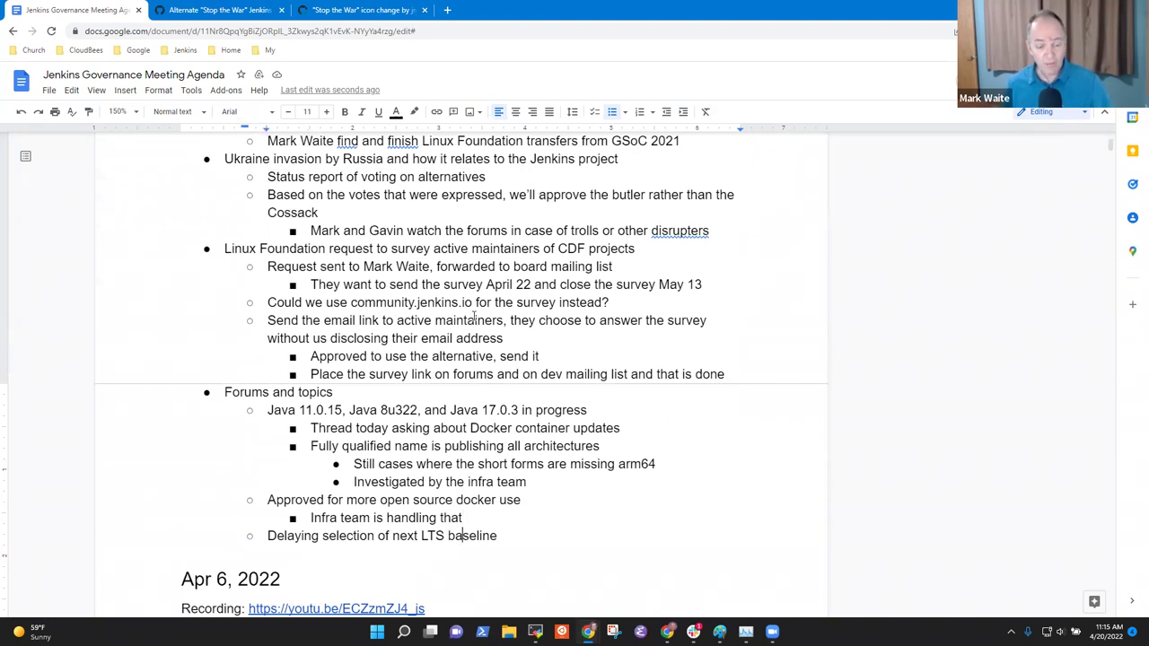
key("Home")
key("shift+End")
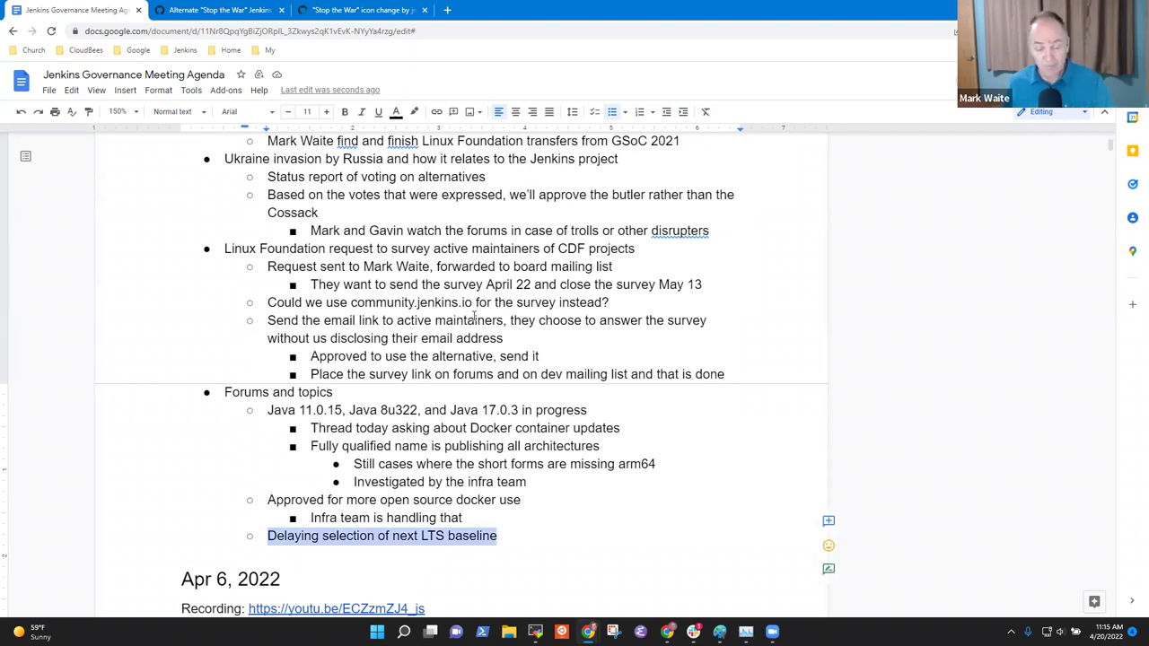
key("Right")
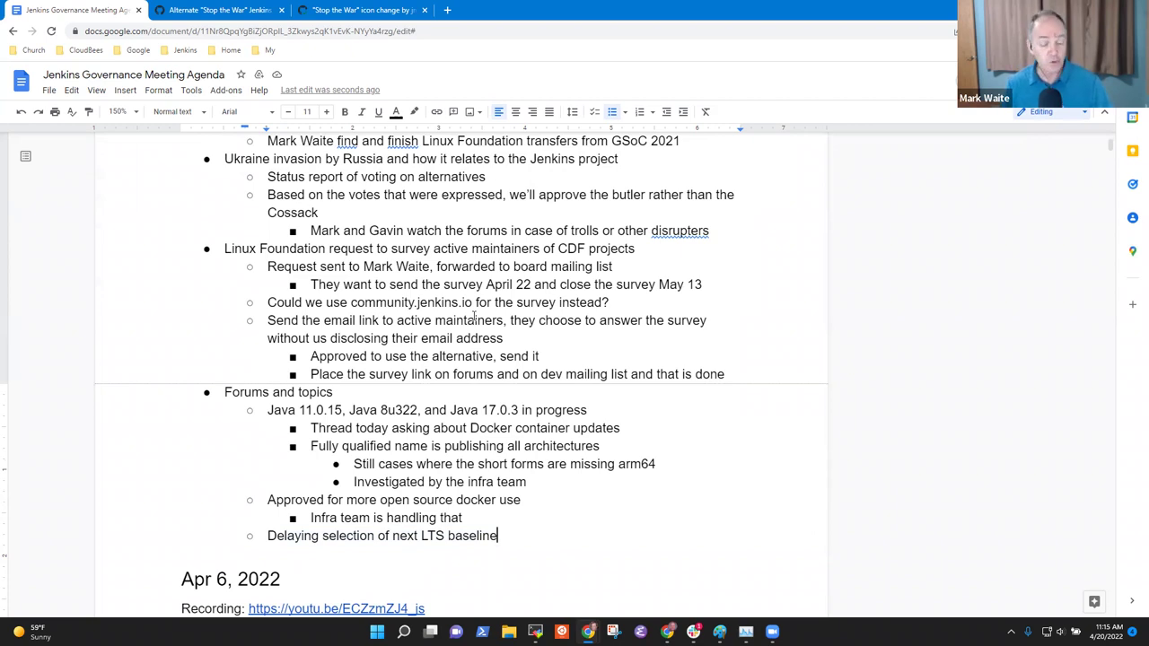
Step: Extend the "Delaying selection of next LTS baseline" bullet with "2-4 weeks for stabilization"
type("2-4 we")
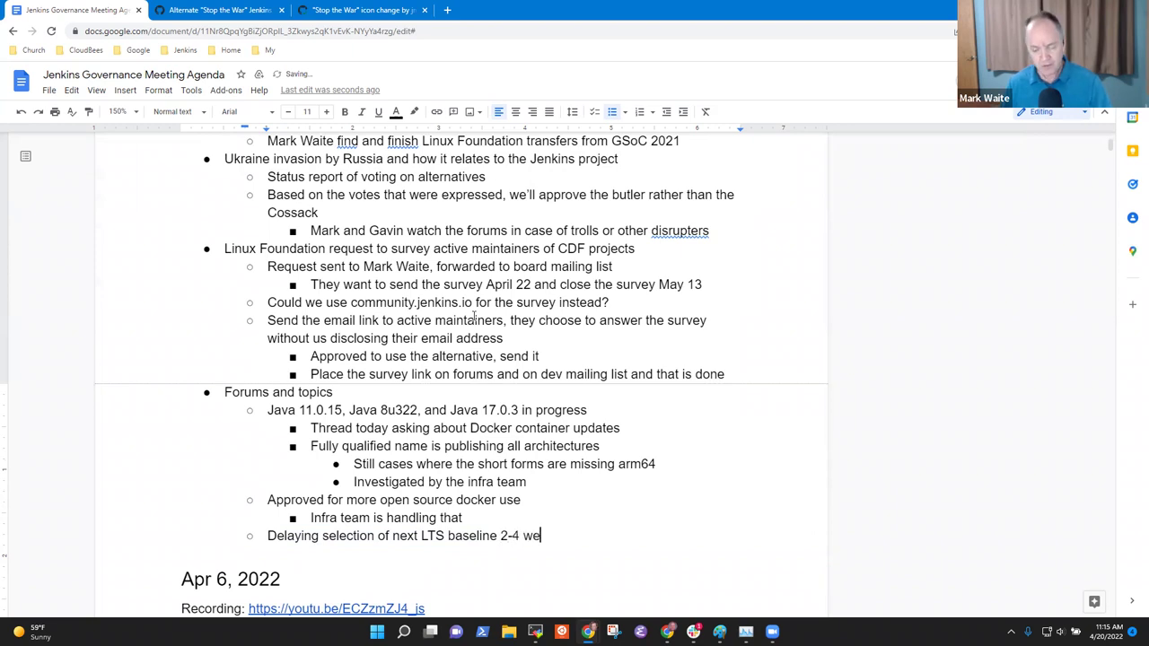
type("eks for sta")
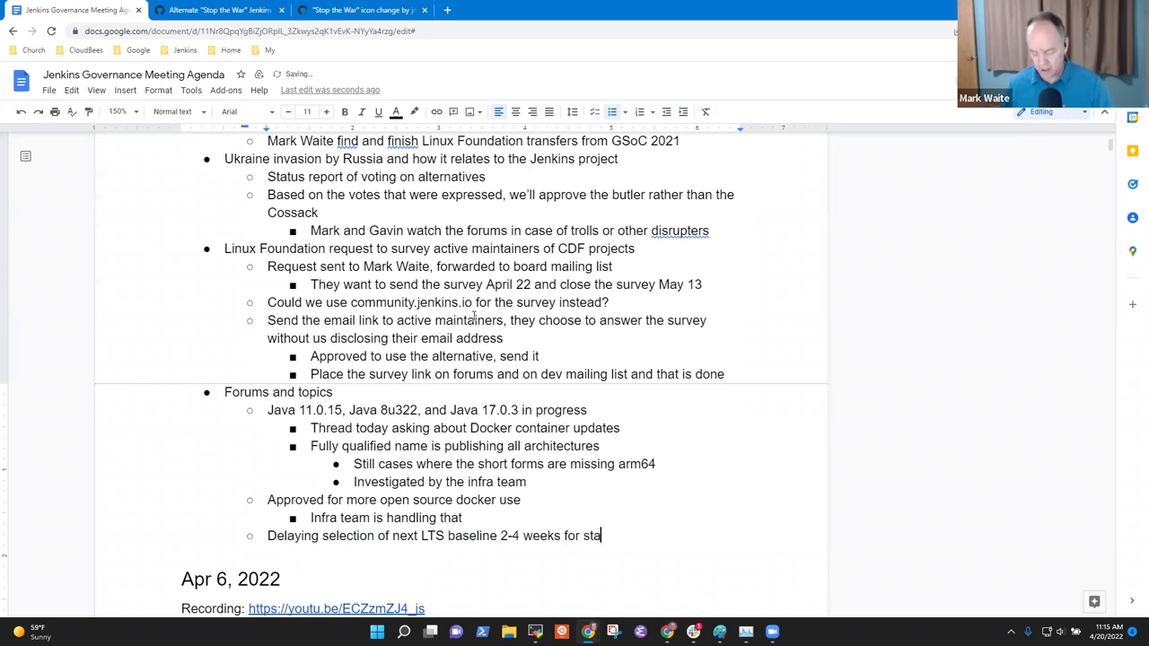
type("bilization")
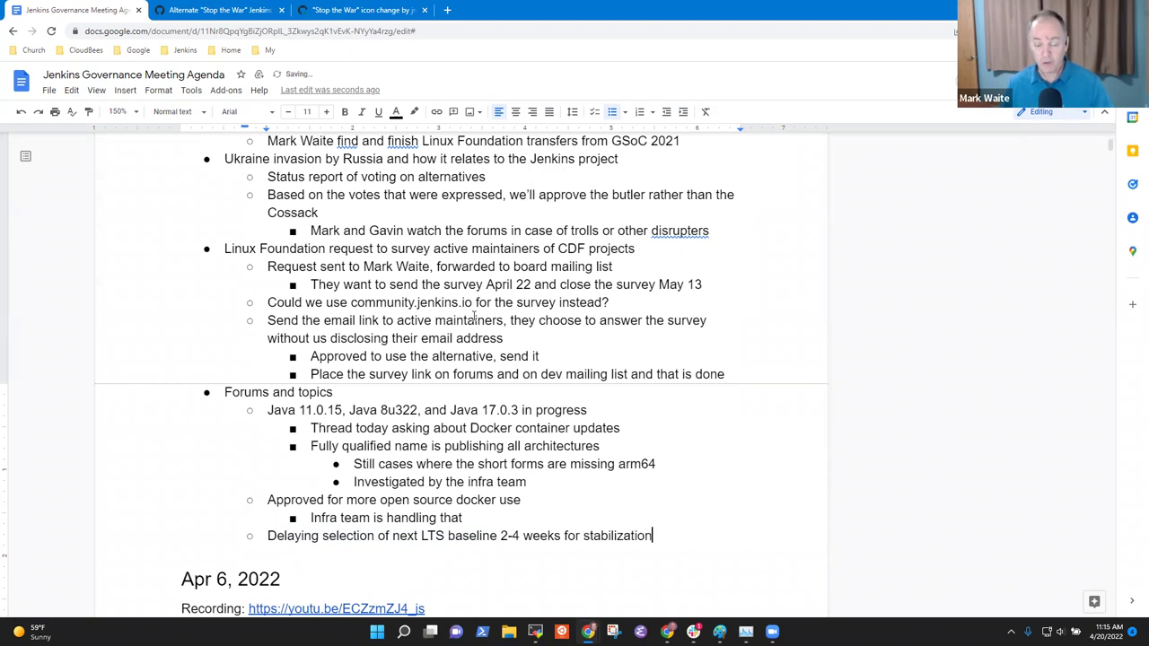
Step: Add a nested bullet under the LTS baseline item reading "2.344 released on Monday fixes many of the open issues"
key("Return")
key("Tab")
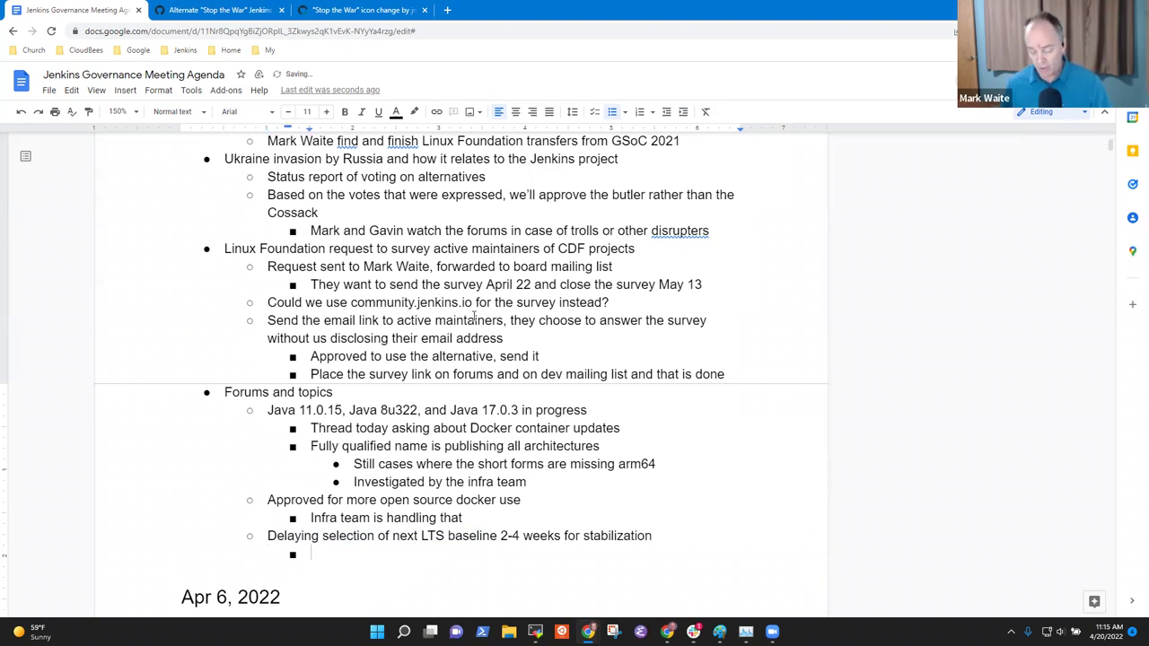
type("2.344 ")
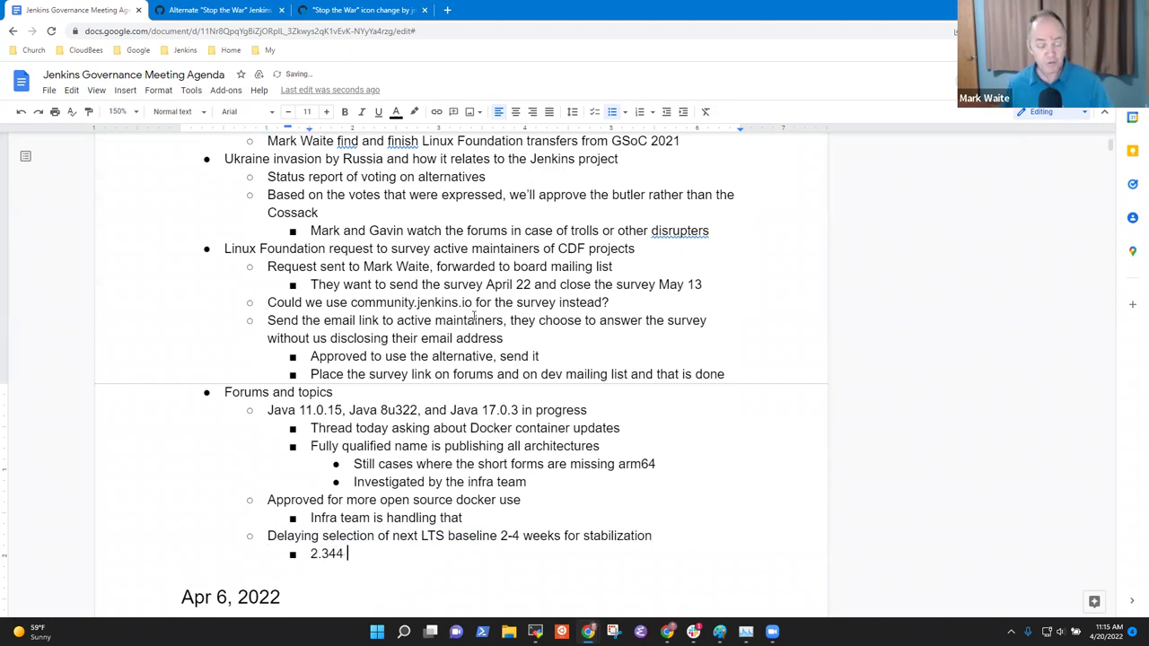
type("released on M")
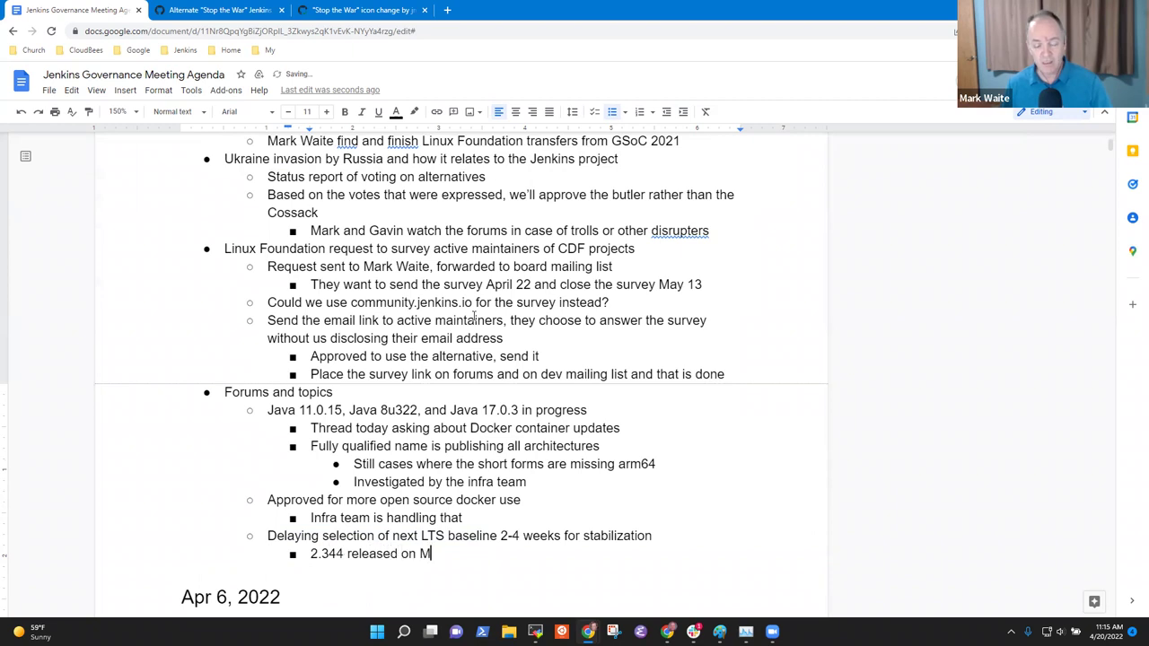
type("onday ff")
key("BackSpace")
type("ixes many ")
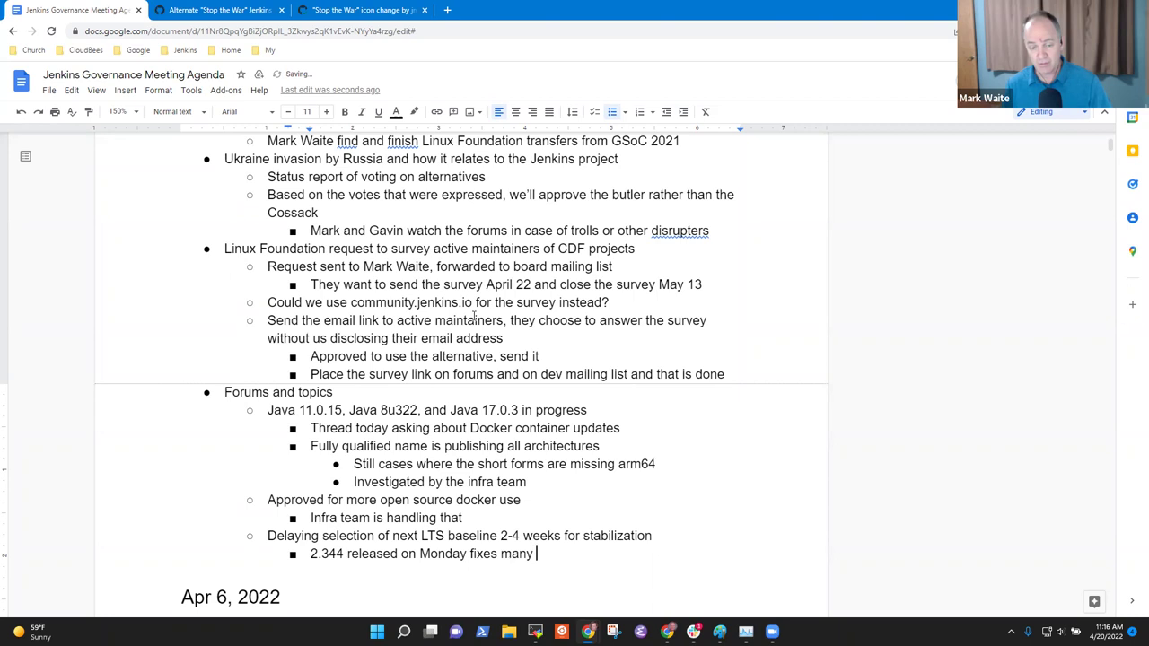
type("of the open issues")
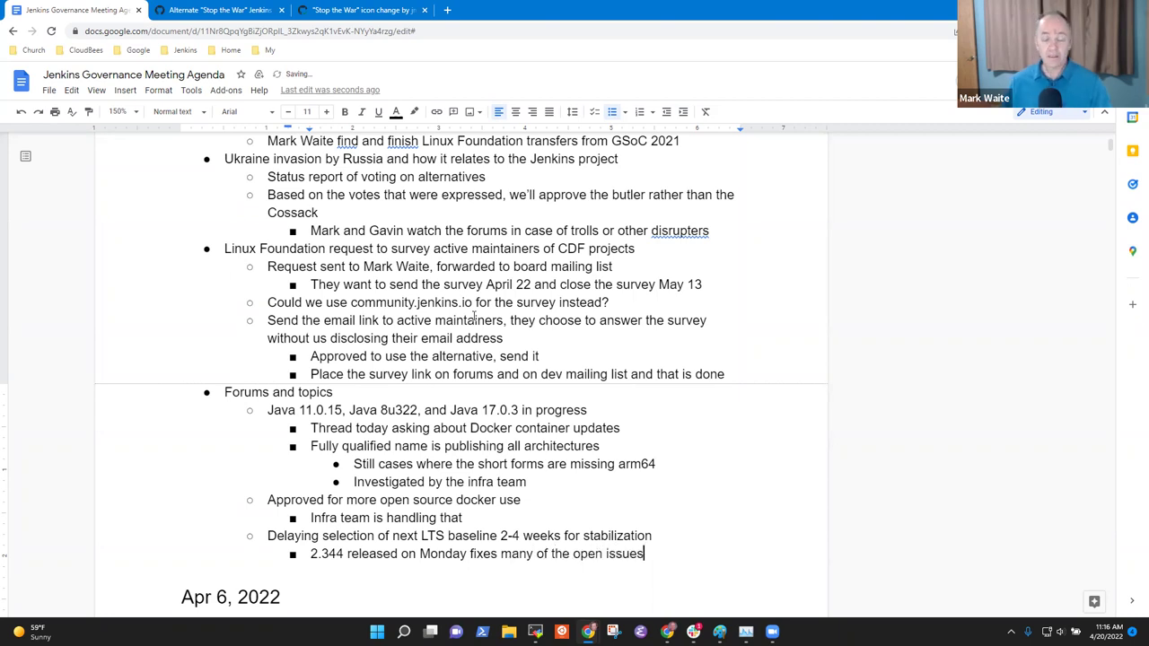
Step: Add another nested bullet under the LTS baseline item reading "Release baseline for June not yet selected"
key("Return")
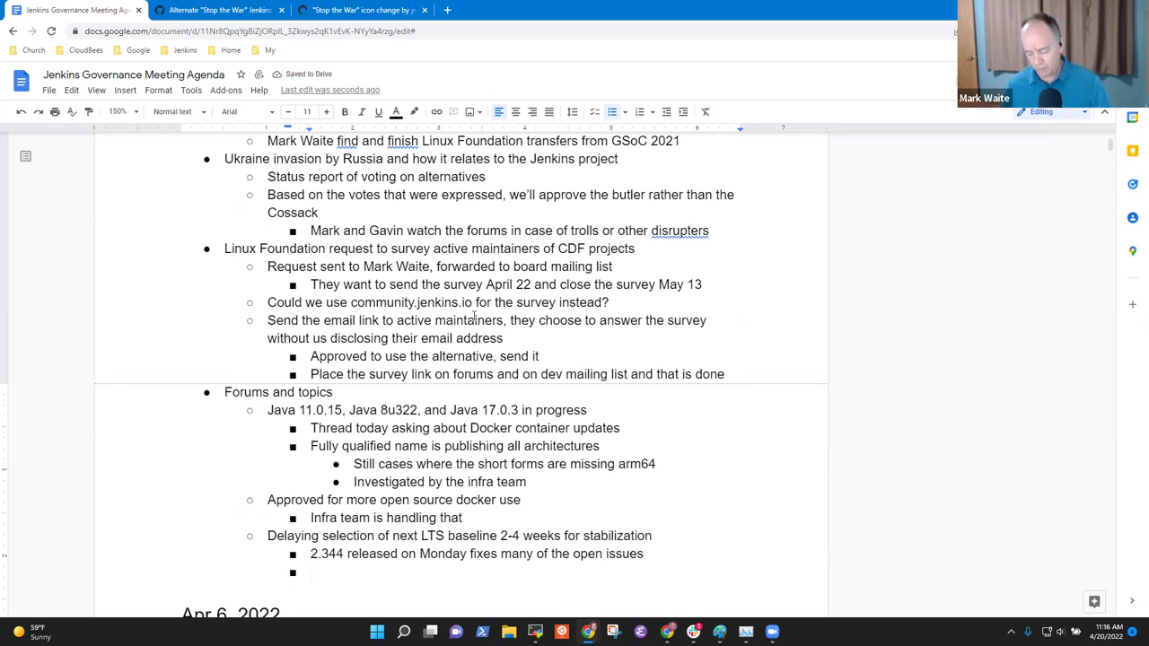
type("Release ")
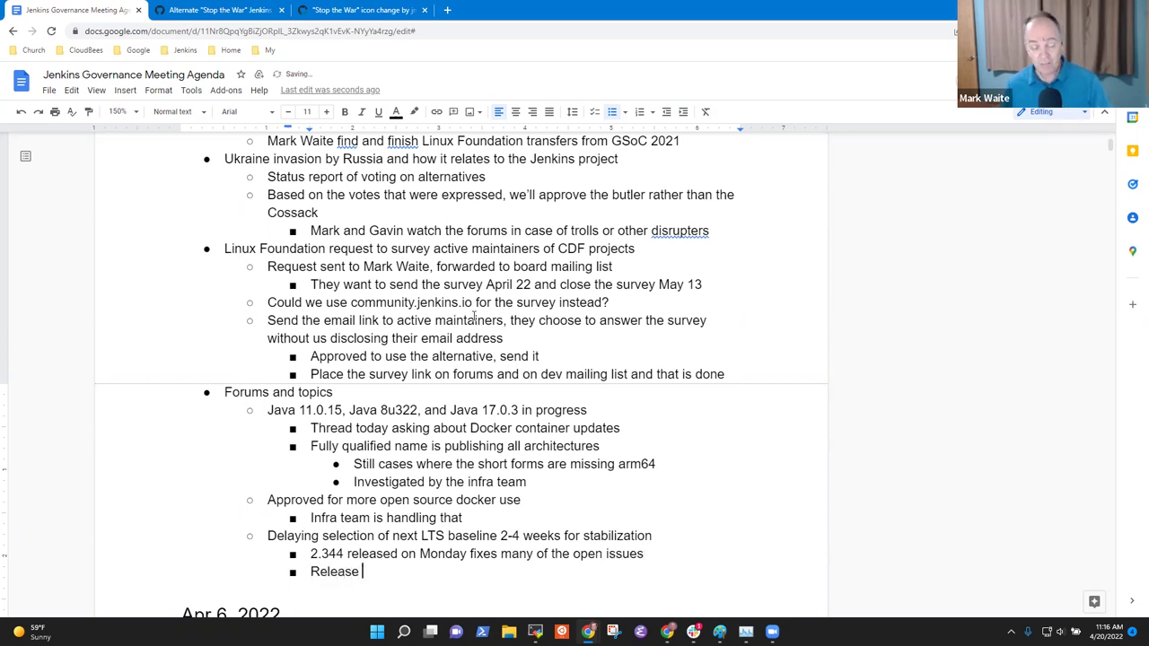
type("baseline fo")
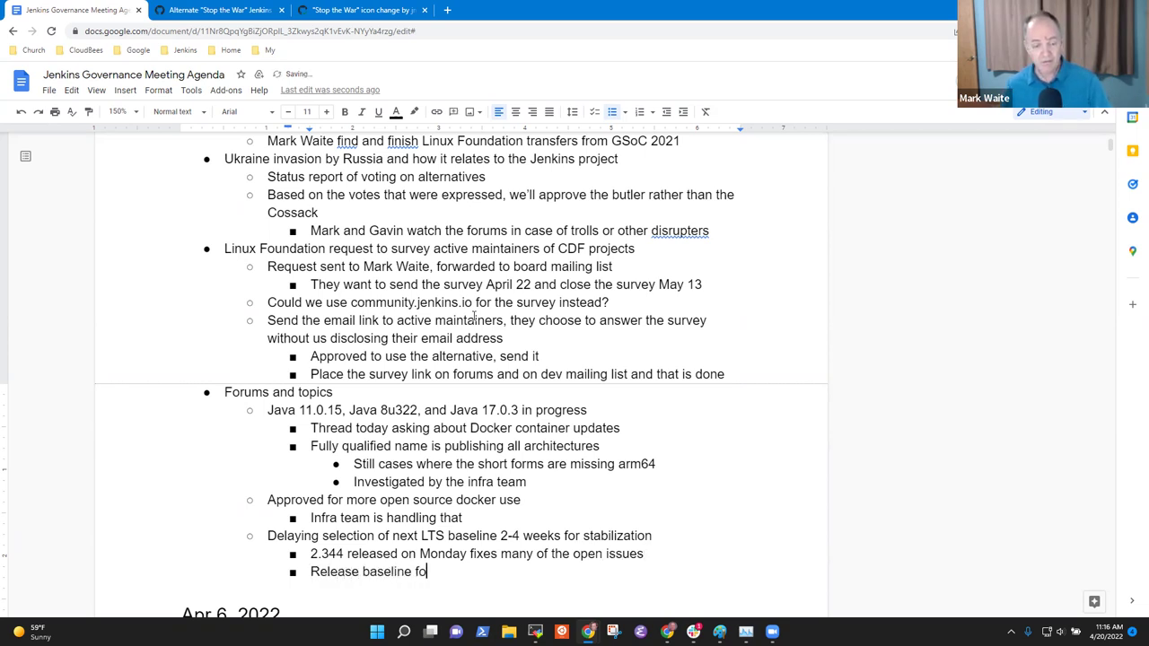
type("r Jun e")
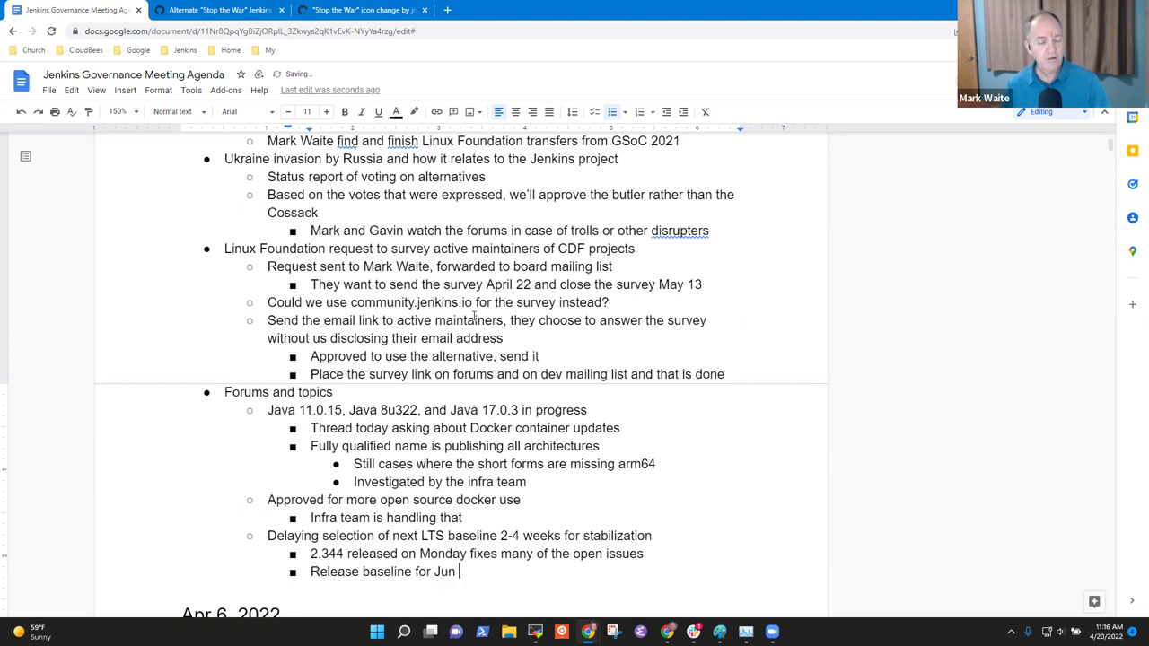
key("BackSpace")
key("BackSpace")
type("e not yet ")
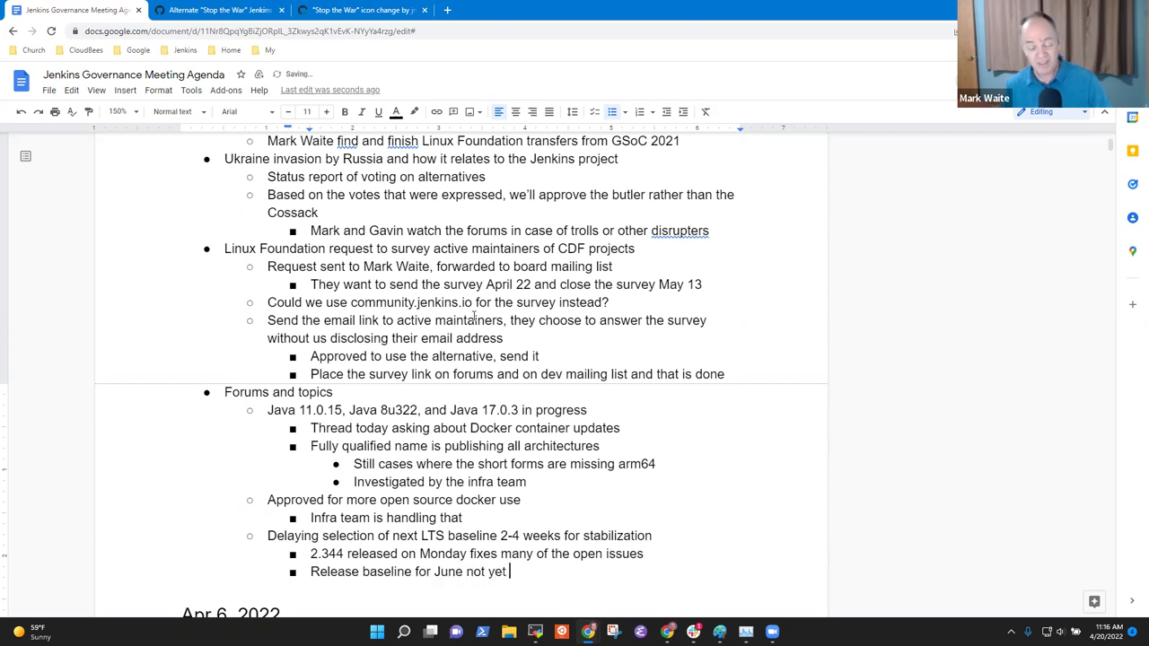
type("selected")
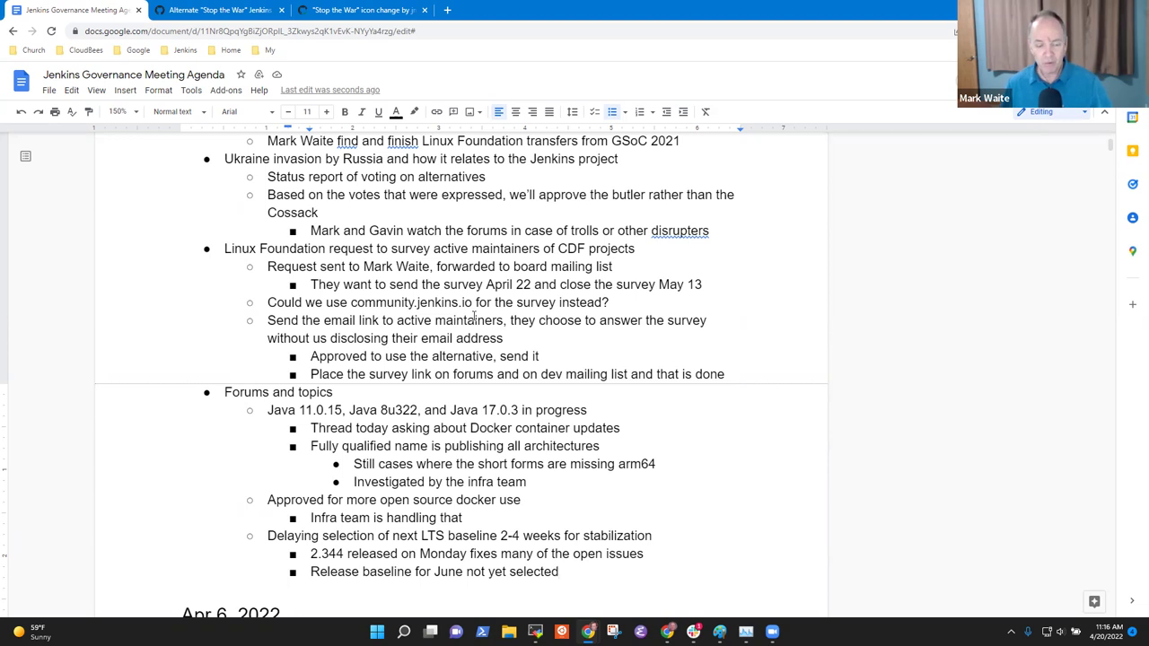
Step: Add a nested LTS baseline bullet beginning "Very grateful", followed by the four contributors' full names and "others for the fixes"
key("Return")
type("Very grateful")
type(" Jan Farac")
type("ik, T")
type("im Jaco")
key("BackSpace")
type("Jacomb, Basil Crow, Alex Bran")
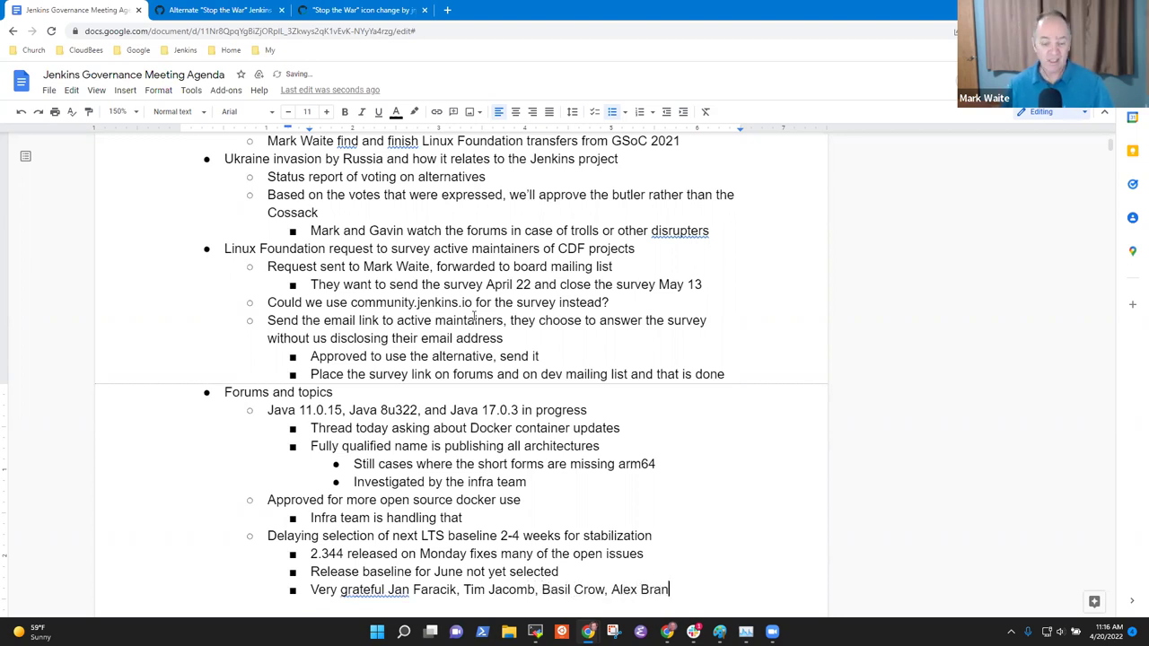
type("des, other")
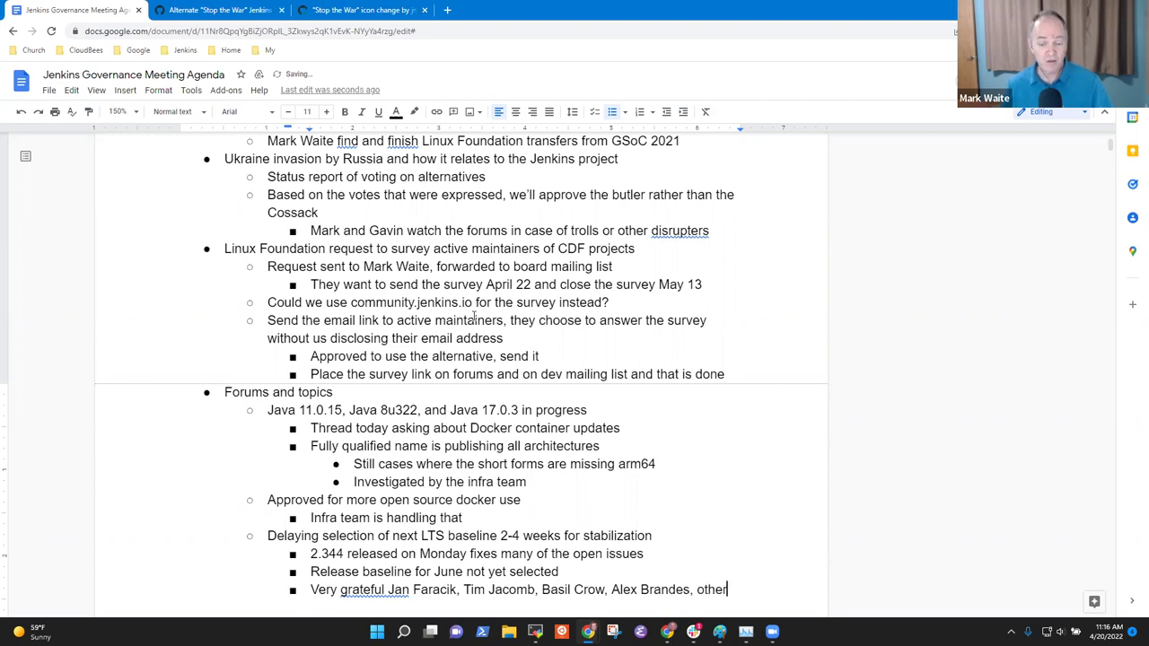
type("s for the fix")
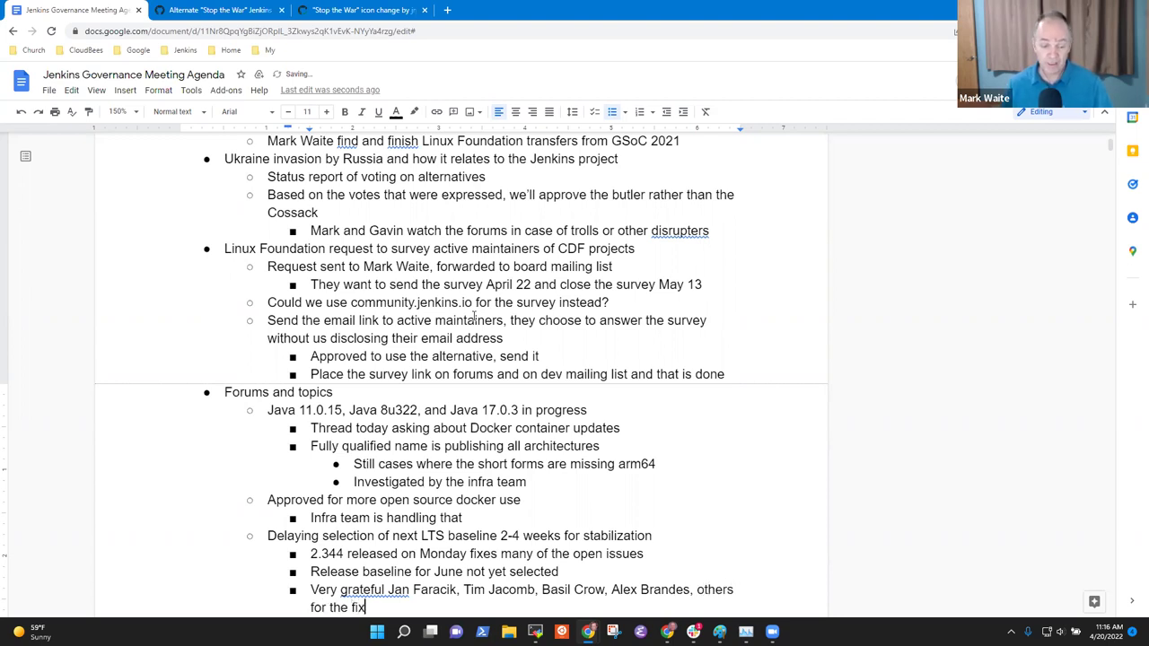
type("es")
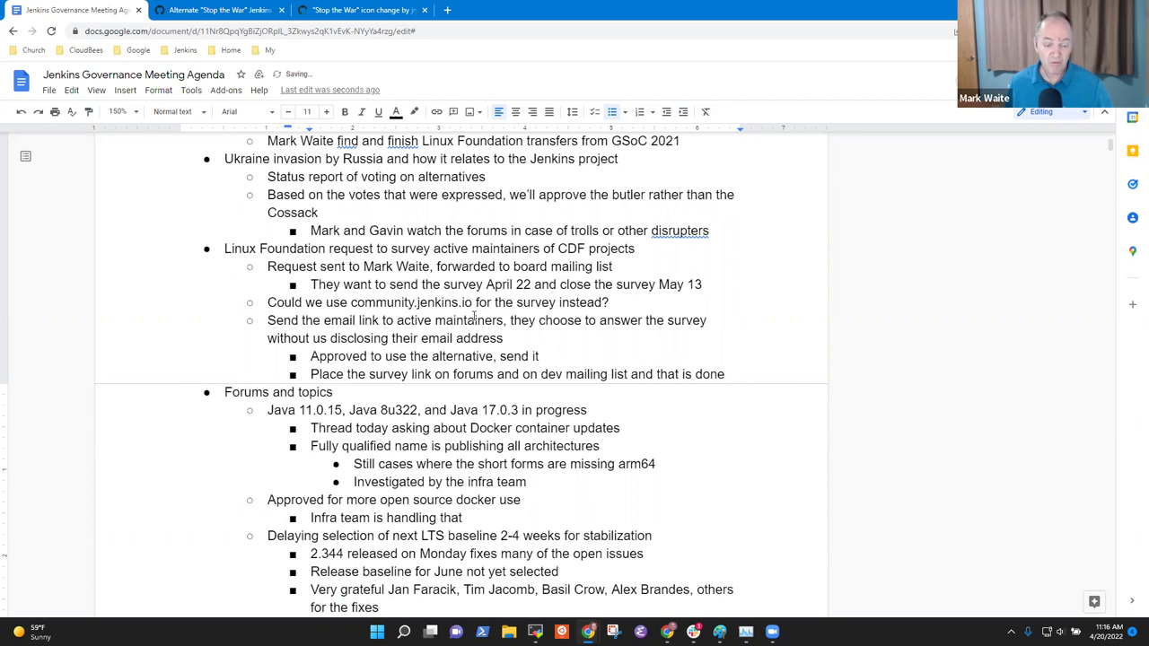
Step: Add a nested bullet below the contributor thanks reading "Very promising set of fixes in 2.344"
scroll(474, 316, "down", 2)
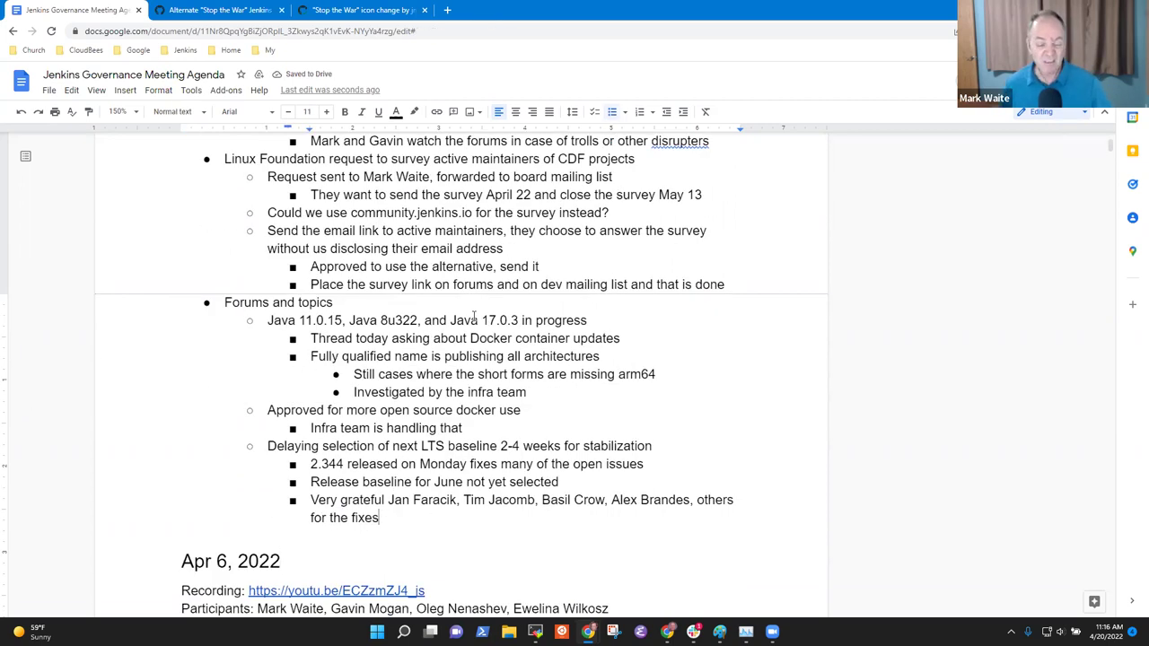
key("Return")
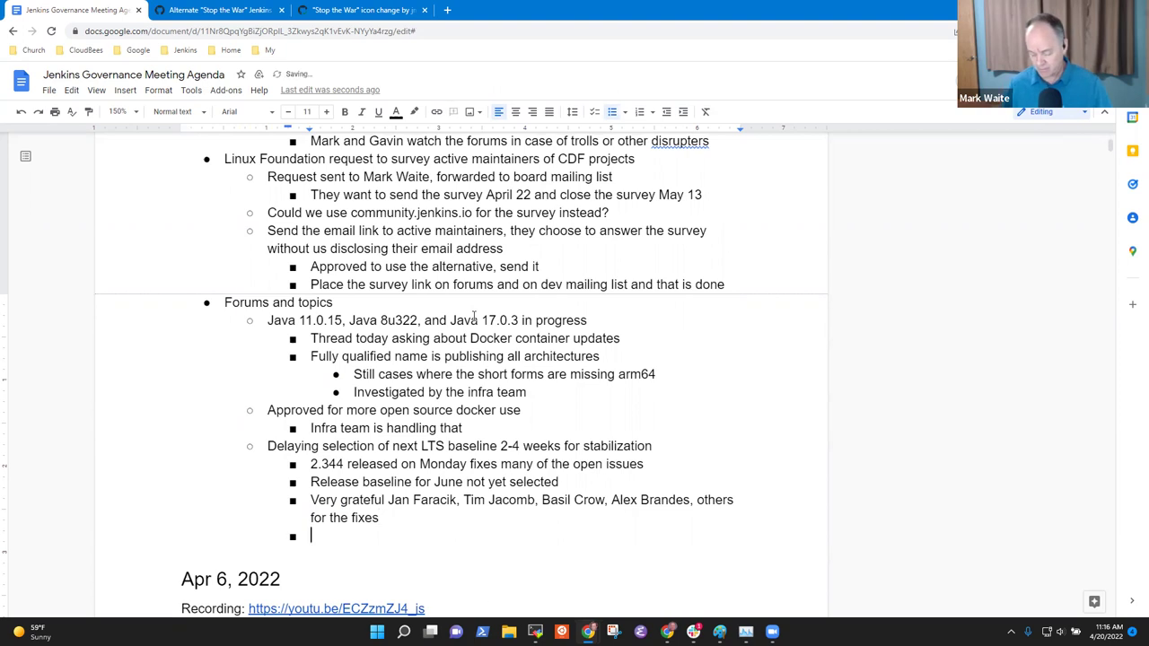
type("Very promising set of fixes in 2.344")
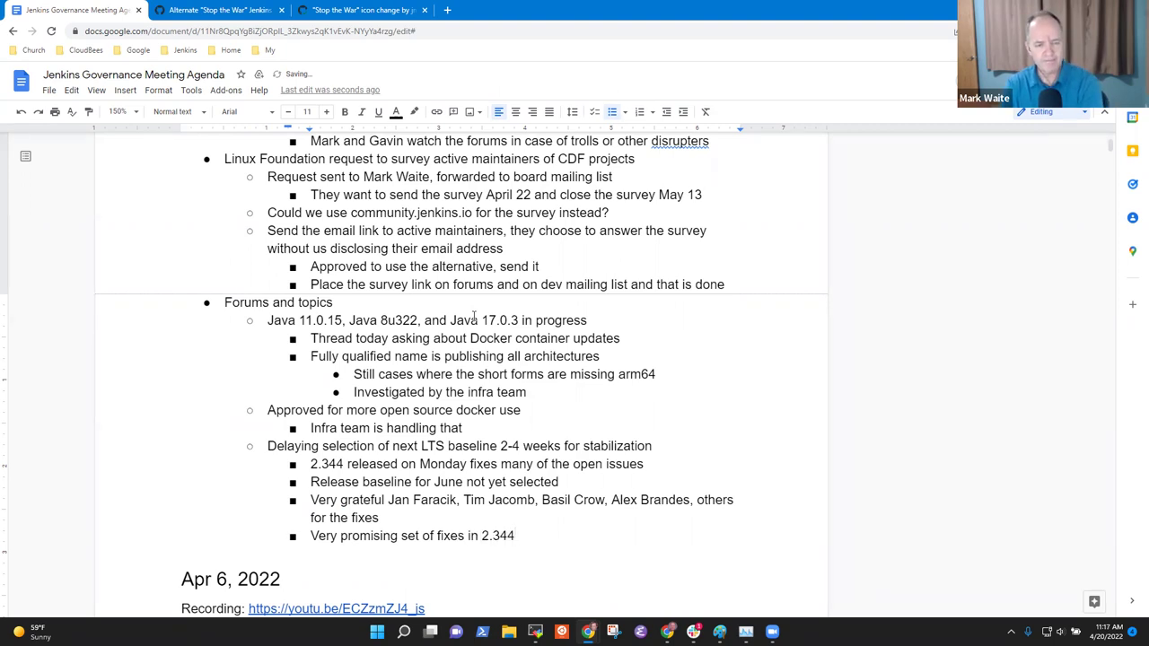
Step: Add a bullet after the LTS baseline notes, one list level higher, reading "Require Java 11 JEP is looking good for Sept LTS"
key("Return")
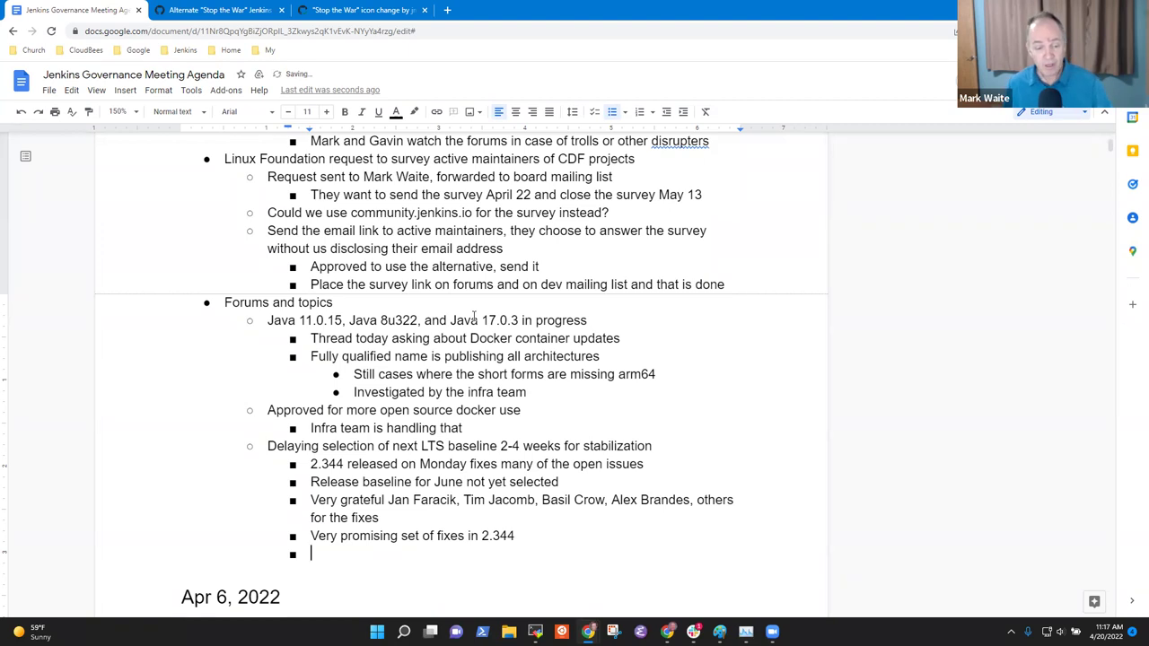
key("shift+Tab")
type("Java")
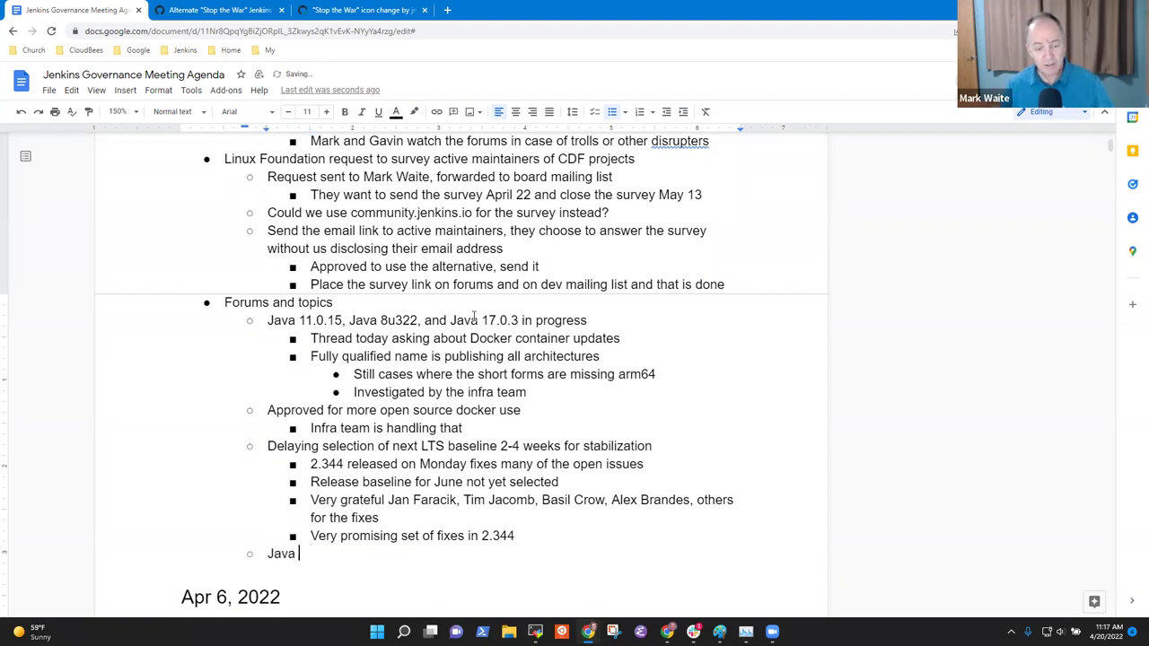
key("ctrl+BackSpace")
type("Requyr")
key("BackSpace")
key("BackSpace")
type("i")
key("BackSpace")
key("BackSpace")
type("ire Java 11 ")
type("JEP is lo")
type("oking good for")
type(" Spe")
key("BackSpace")
key("BackSpace")
type("ept LTS")
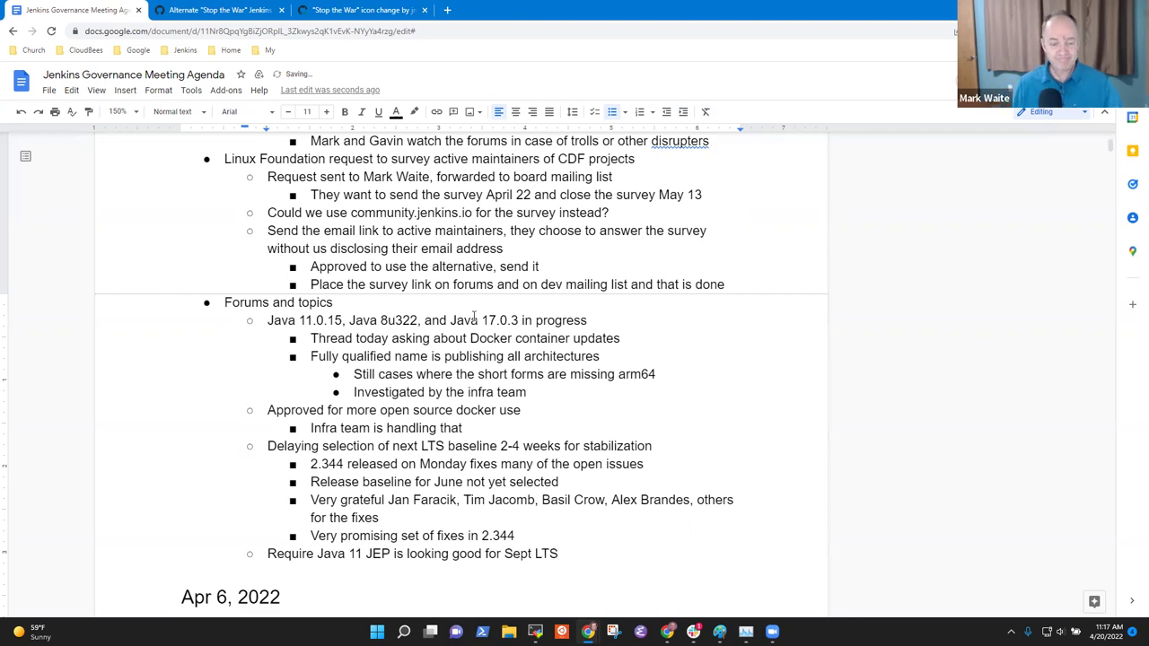
Step: Add a nested bullet under the Java 11 JEP item reading "No Java 8 support in the Sept LTS, Java 11"
key("Return")
key("Tab")
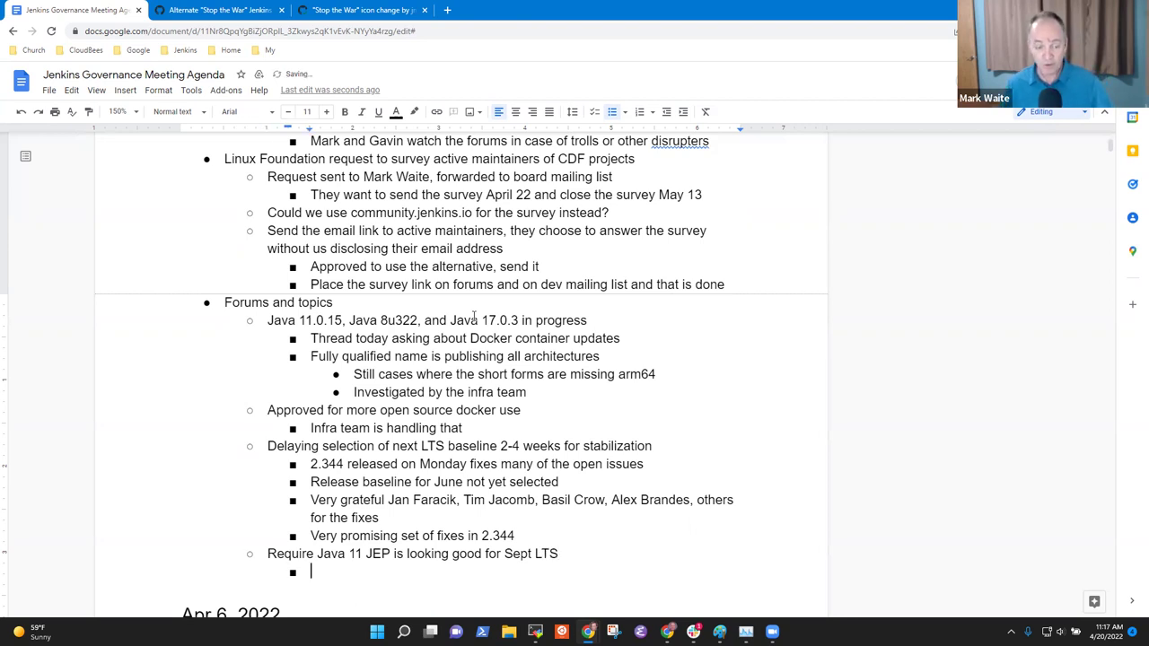
type("No ")
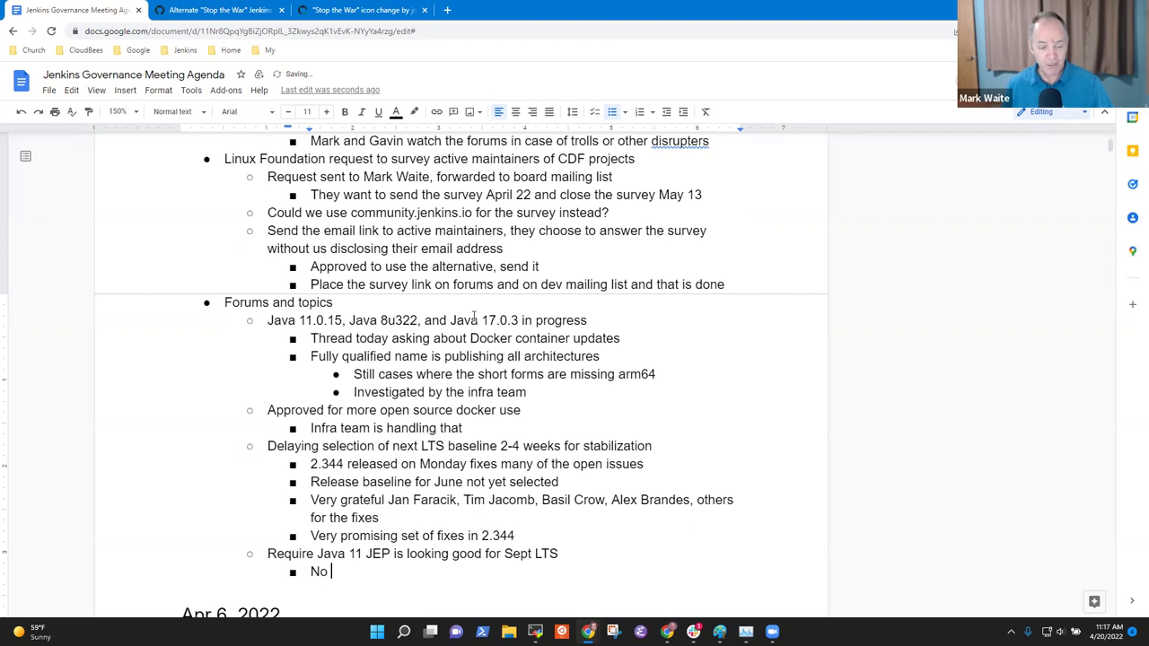
type("Java 8 sup")
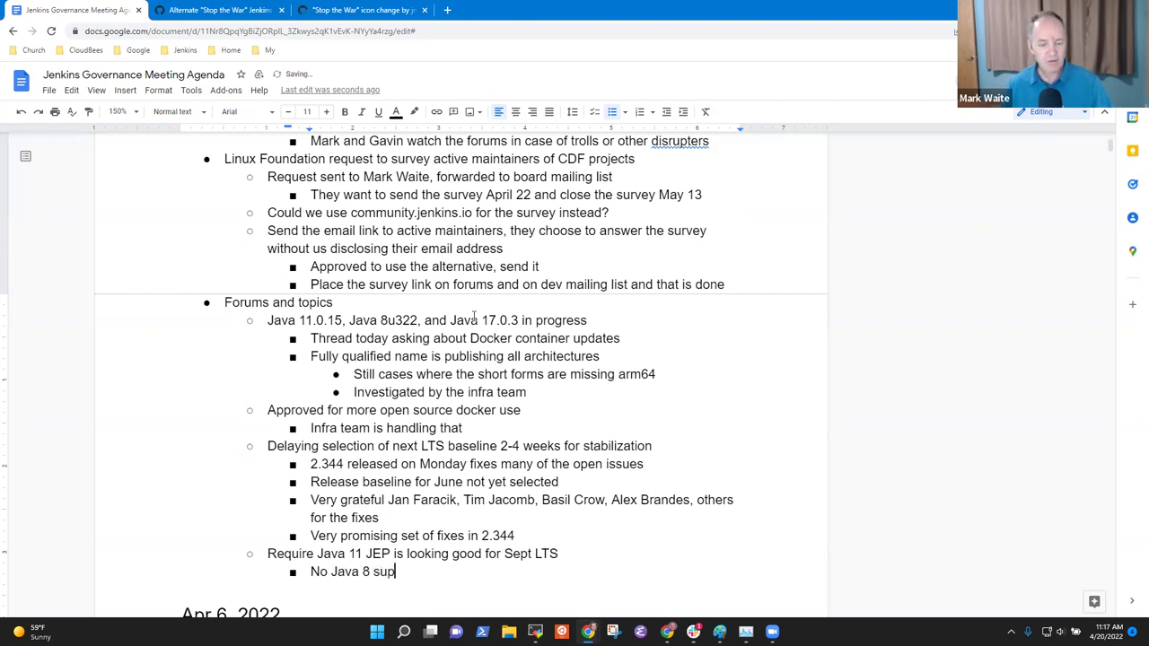
type("port in the Se")
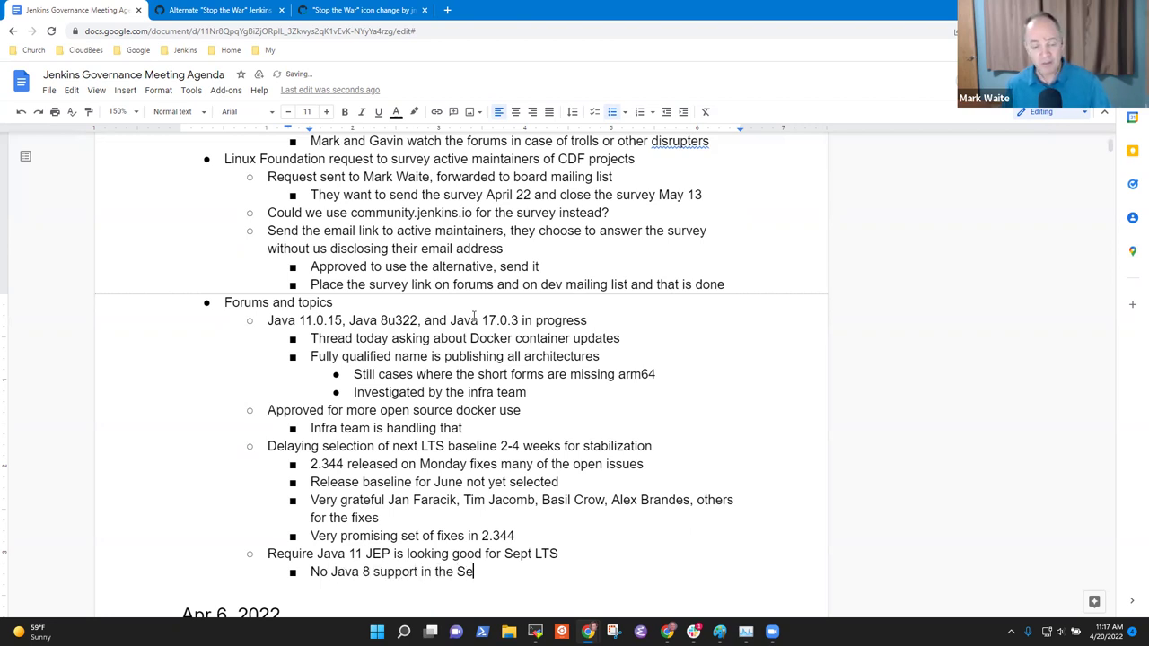
type("pt LTS")
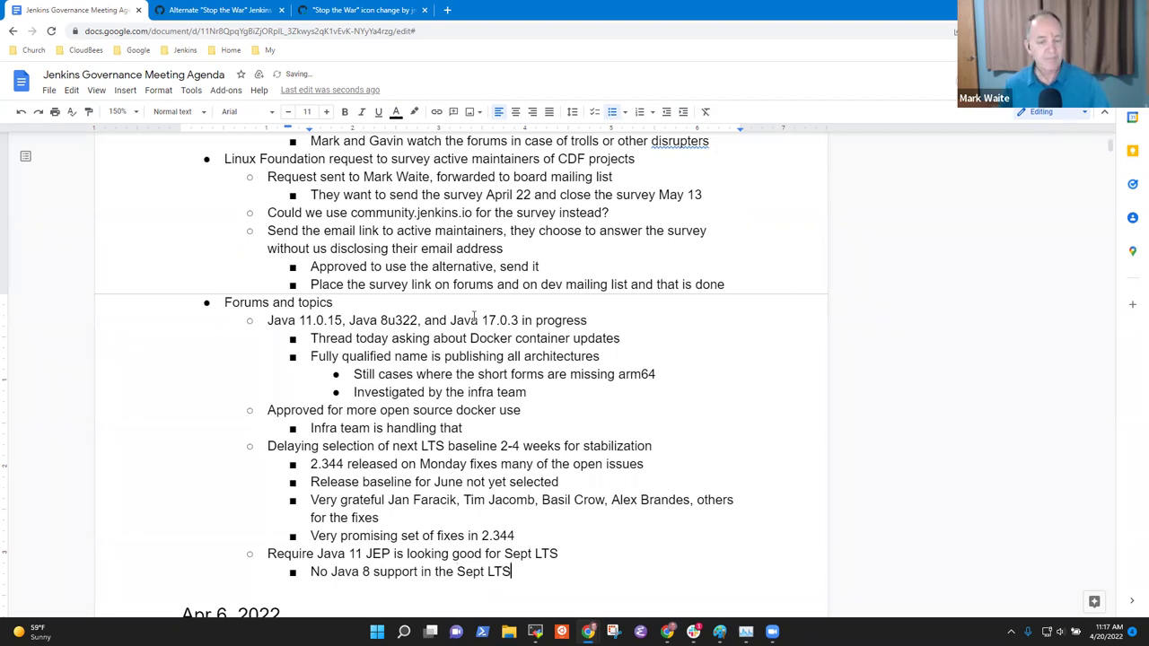
type(", Java ")
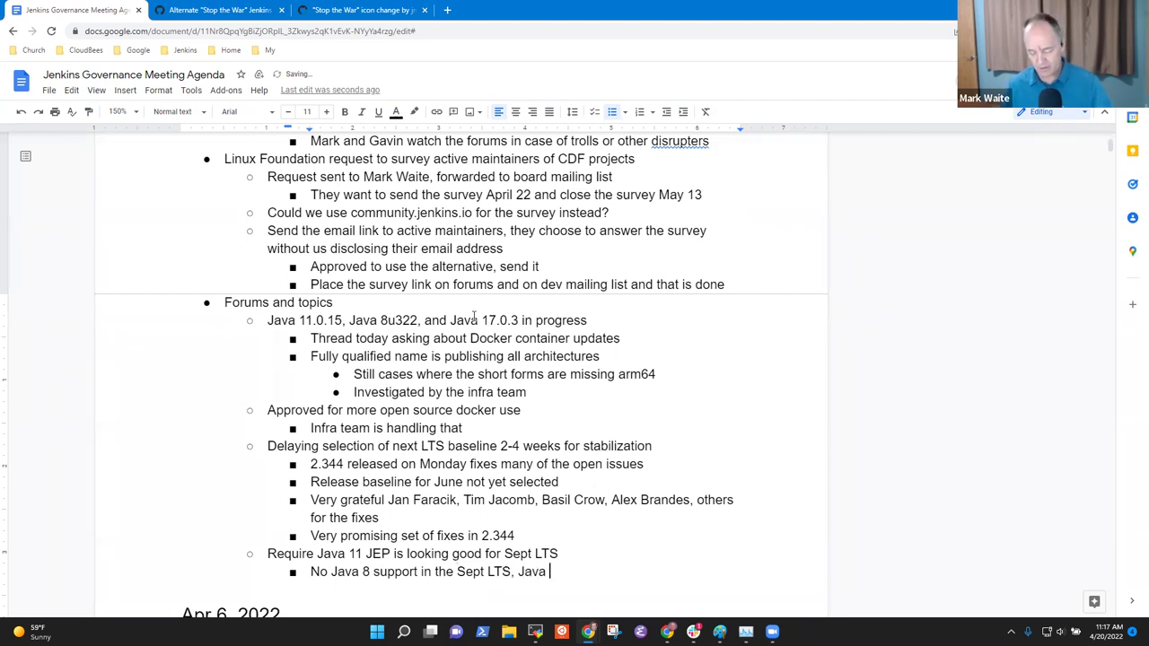
type("11 and")
key("BackSpace")
key("BackSpace")
key("BackSpace")
key("BackSpace")
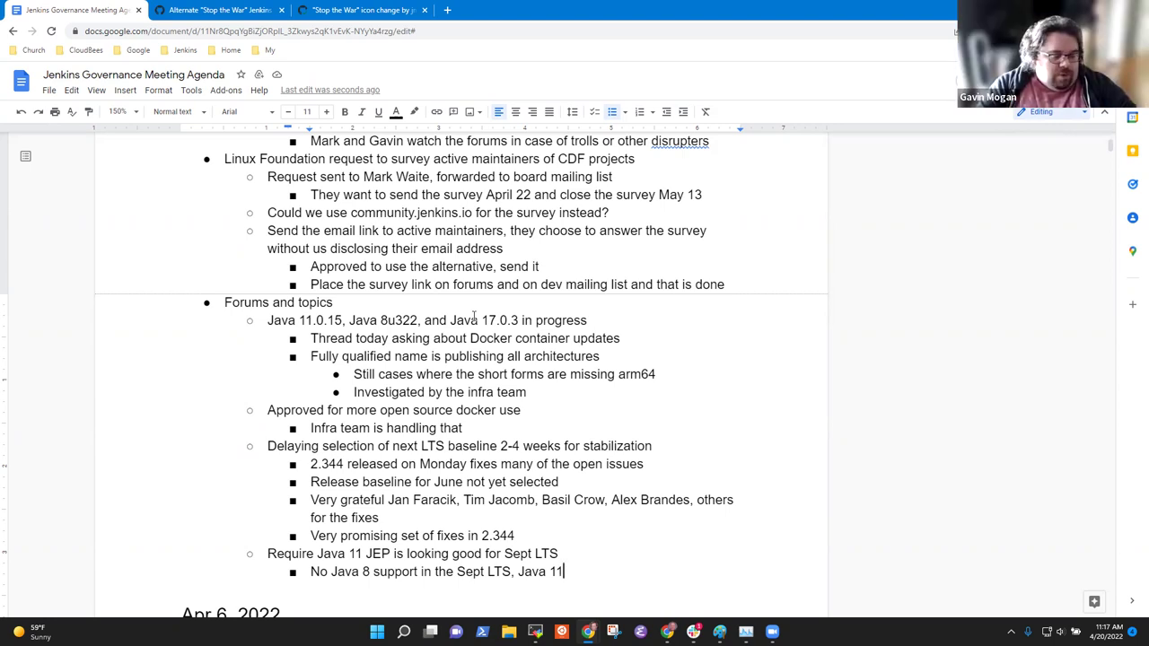
Step: Add a bullet after the Java 11 JEP notes, one list level higher, reading "Plugin site issues tab is working again"
key("Return")
key("shift+Tab")
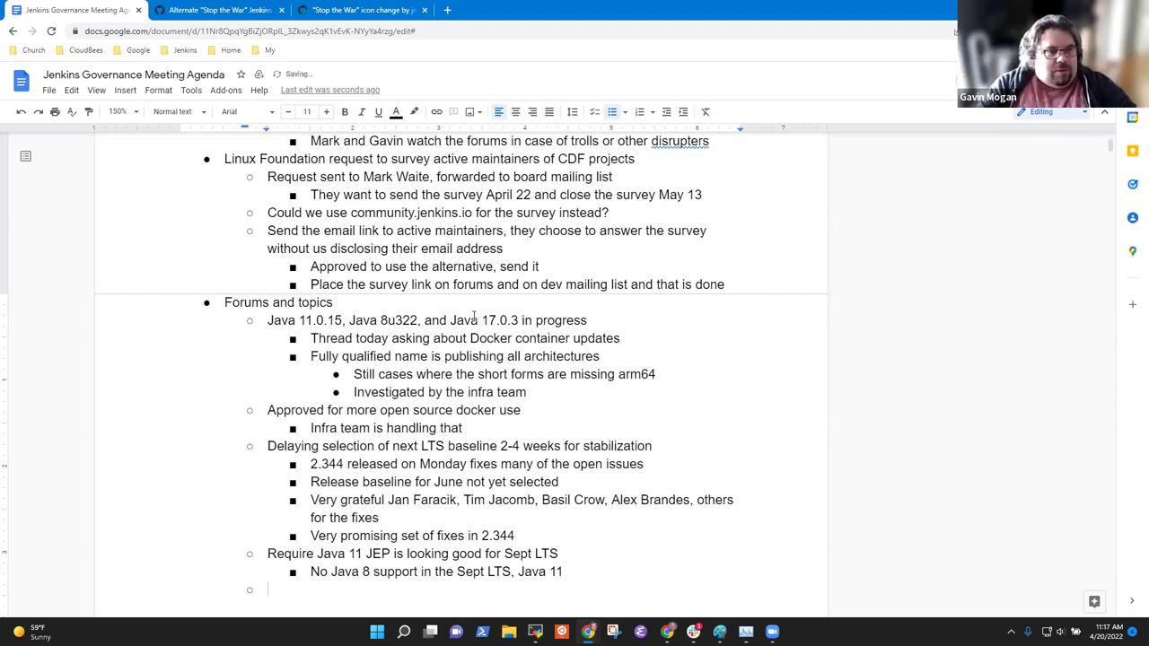
scroll(474, 316, "down", 2)
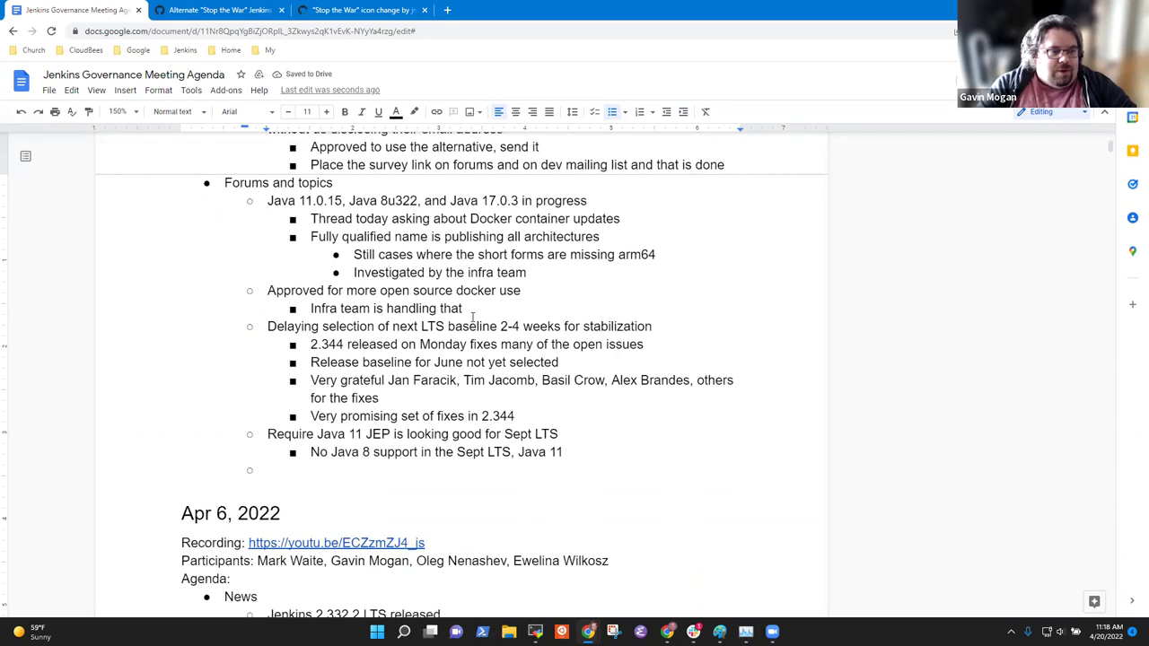
type("Plugin site ")
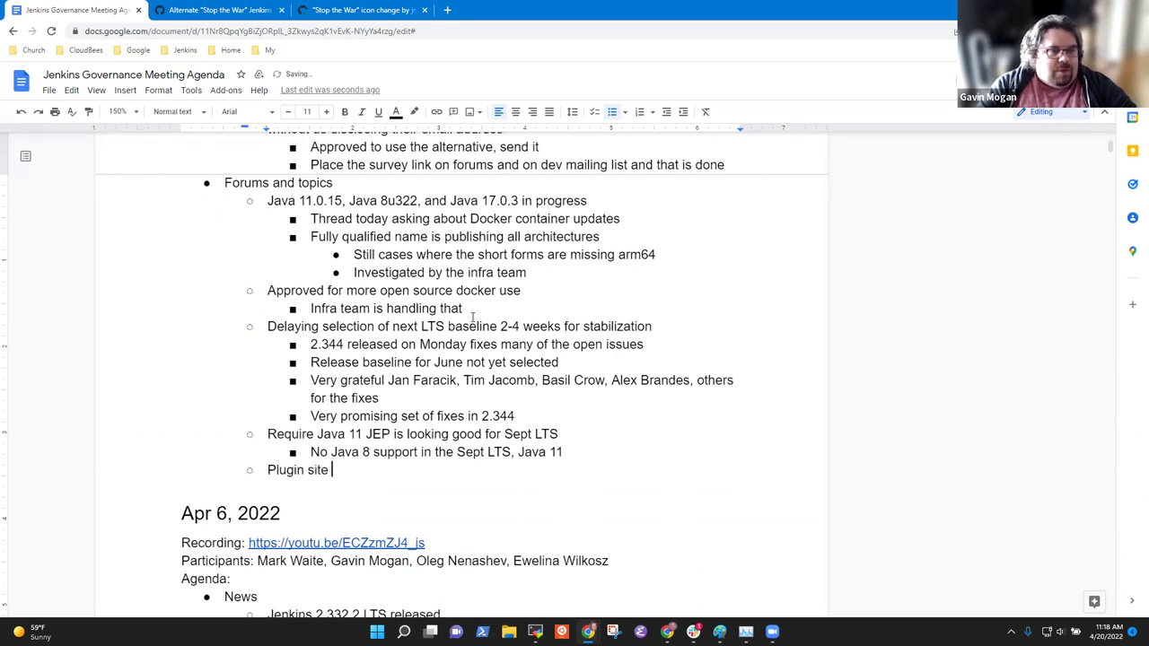
type("issues tab ")
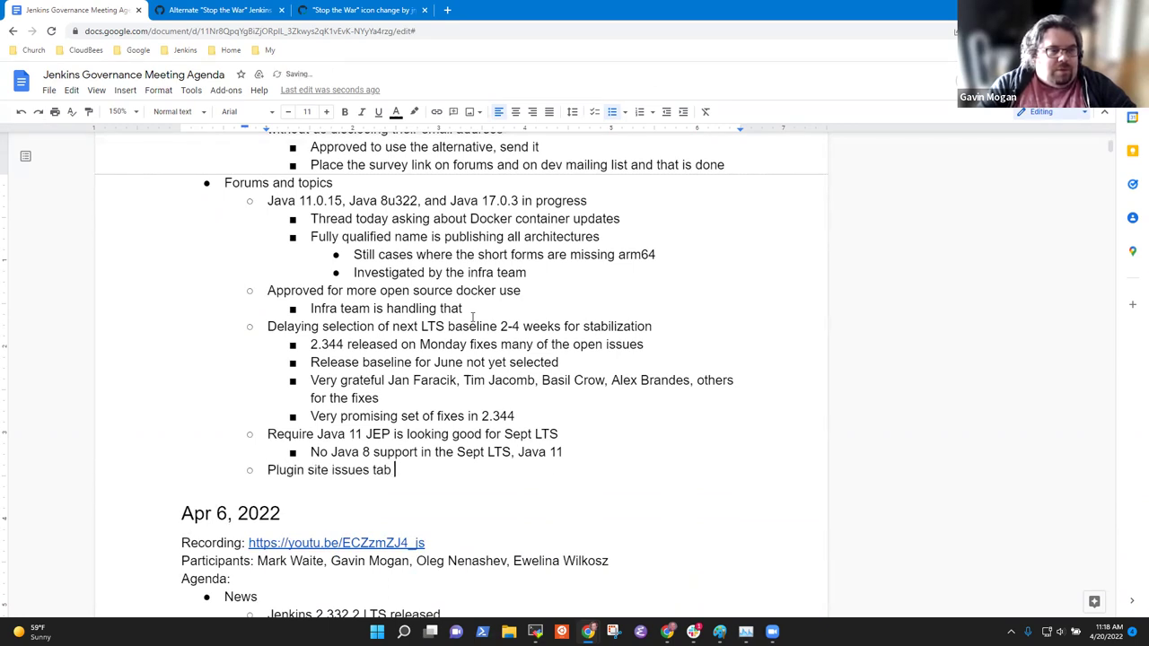
type("is working again")
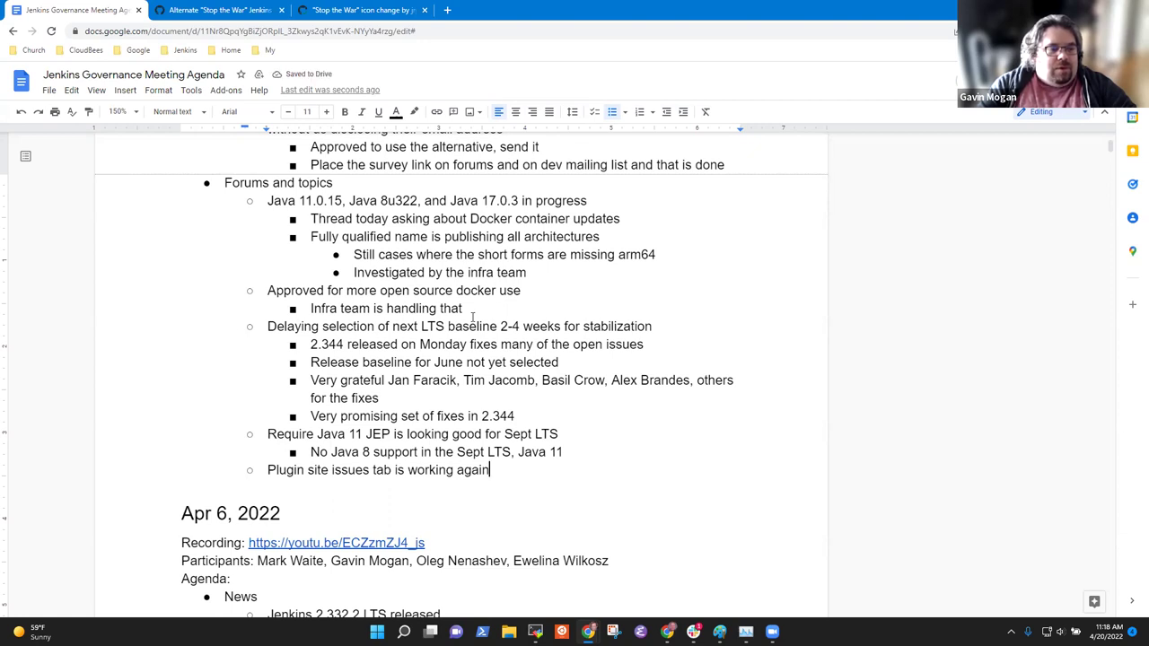
Step: Add a bullet at the same level below it reading "Plugin site releases tab is presenting again like GitHub"
key("Return")
type("OP")
key("BackSpace")
key("BackSpace")
type("Plugin site ")
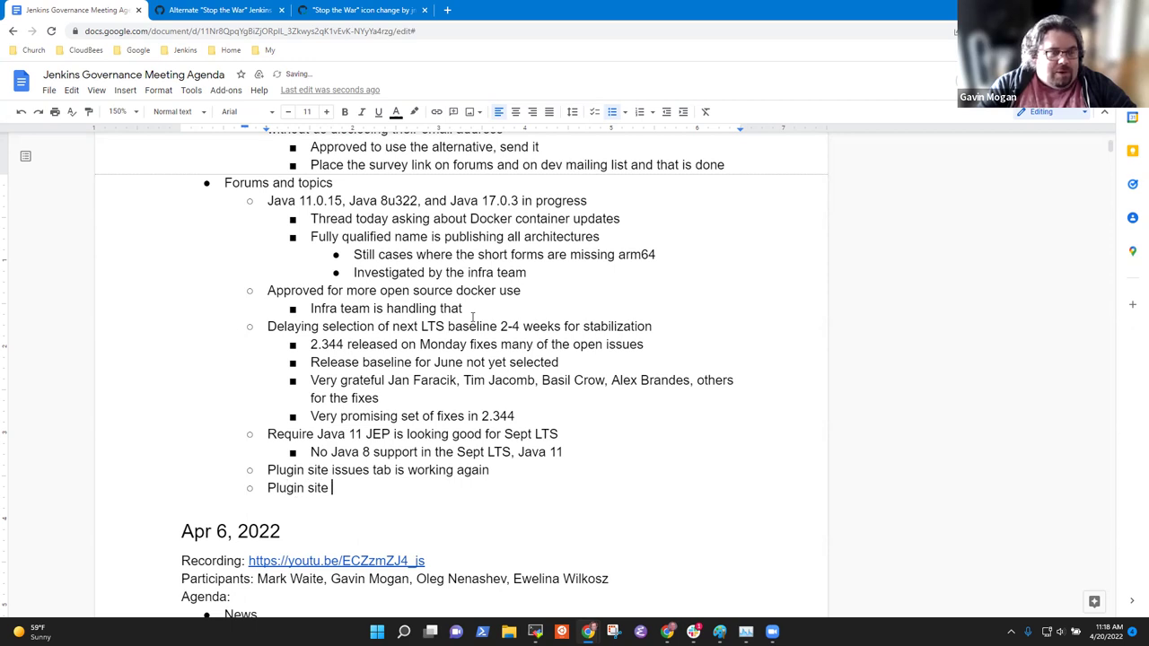
type("releases t")
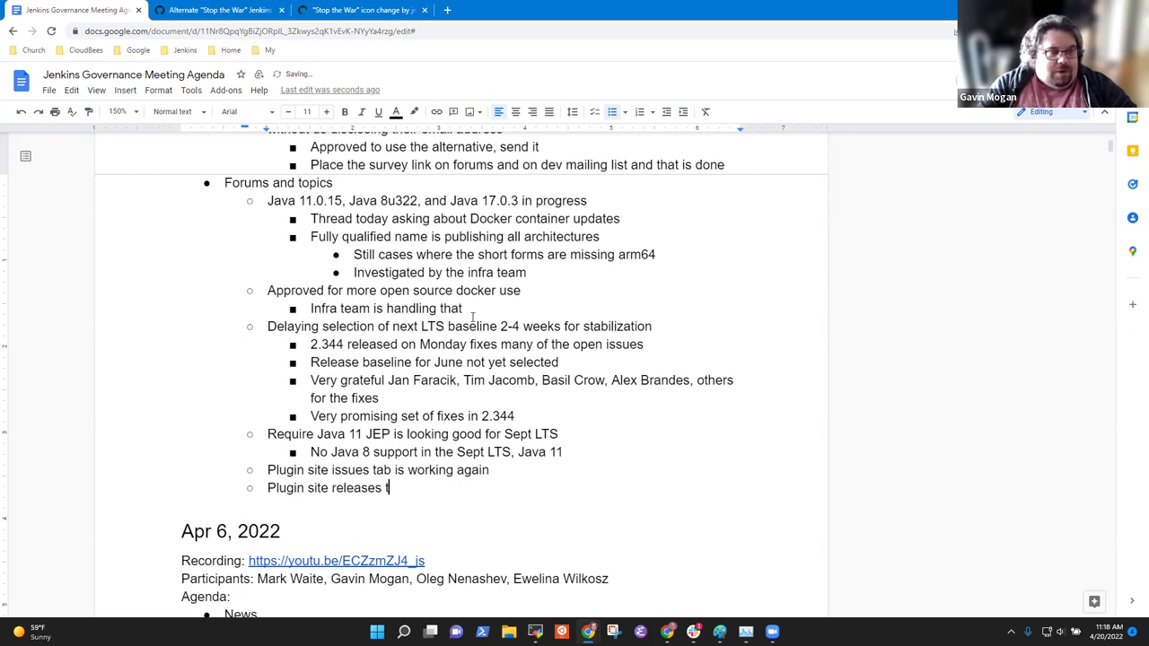
type("ab is using the")
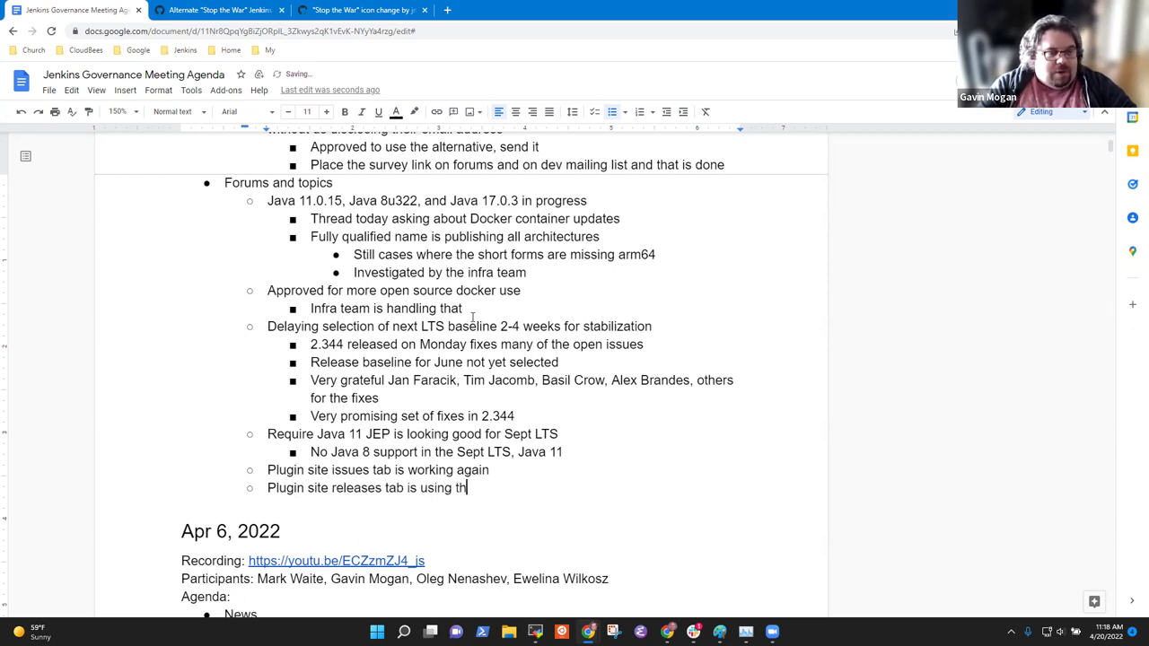
key("BackSpace")
key("BackSpace")
key("BackSpace")
key("BackSpace")
key("BackSpace")
key("BackSpace")
key("BackSpace")
key("BackSpace")
key("BackSpace")
type("wo")
key("BackSpace")
key("BackSpace")
type("presenting again like GitHub")
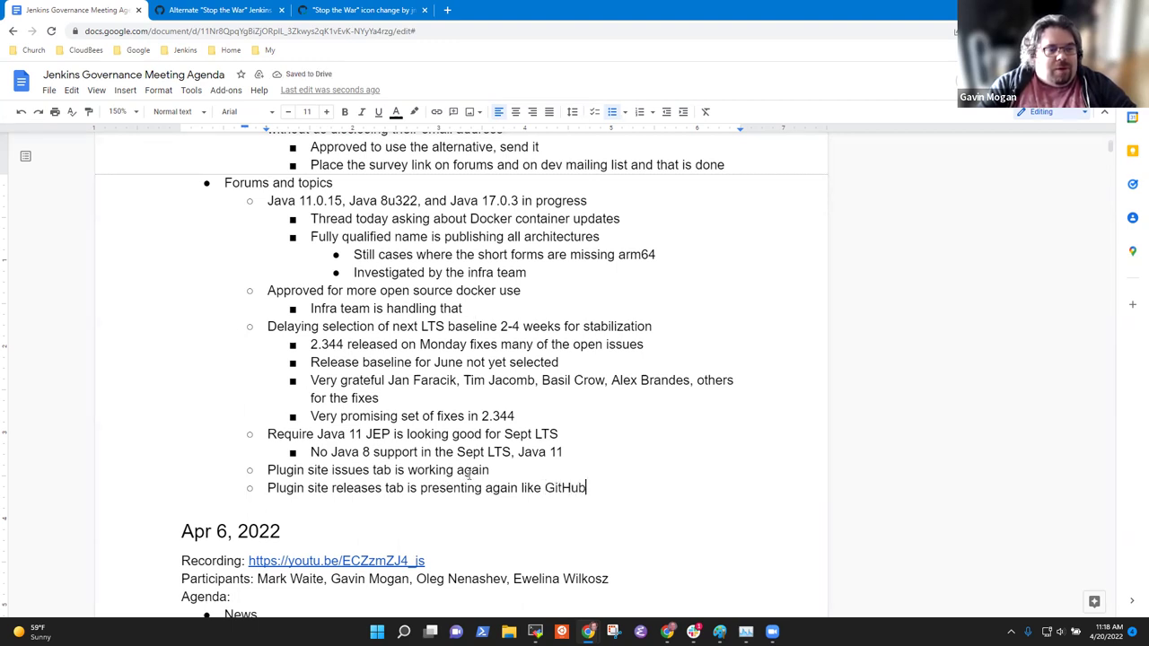
Step: Open the Jenkins plugins site in a new browser tab, search for "elastic axis" and open the Elastic Axis plugin page
left_click(447, 10)
left_click(185, 50)
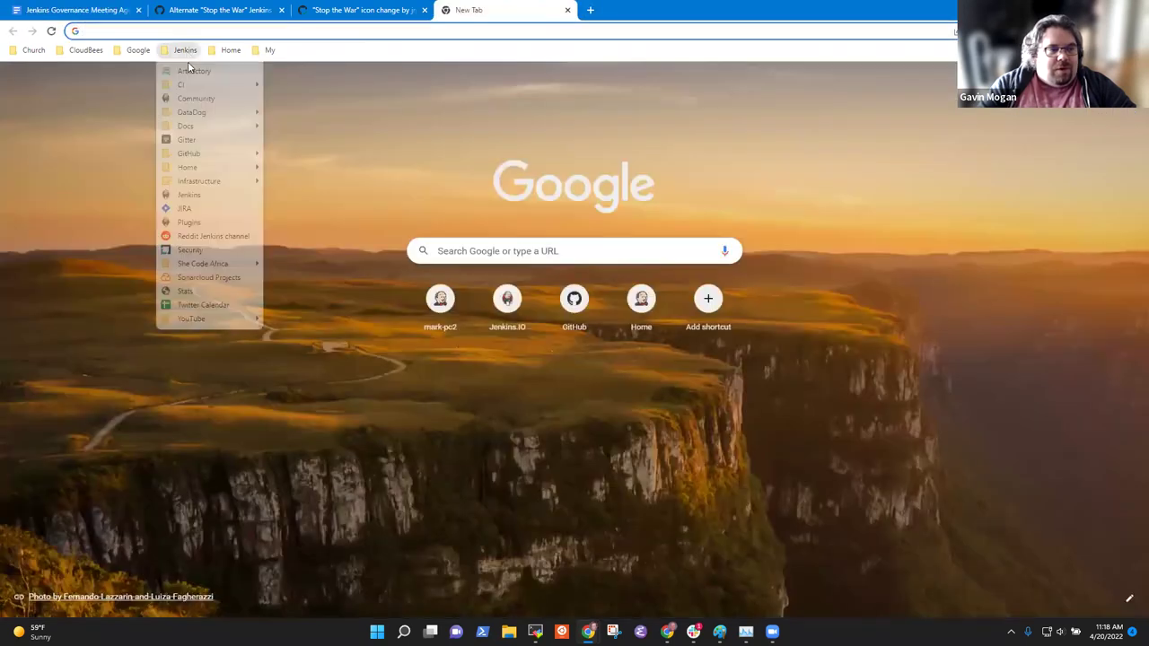
left_click(189, 223)
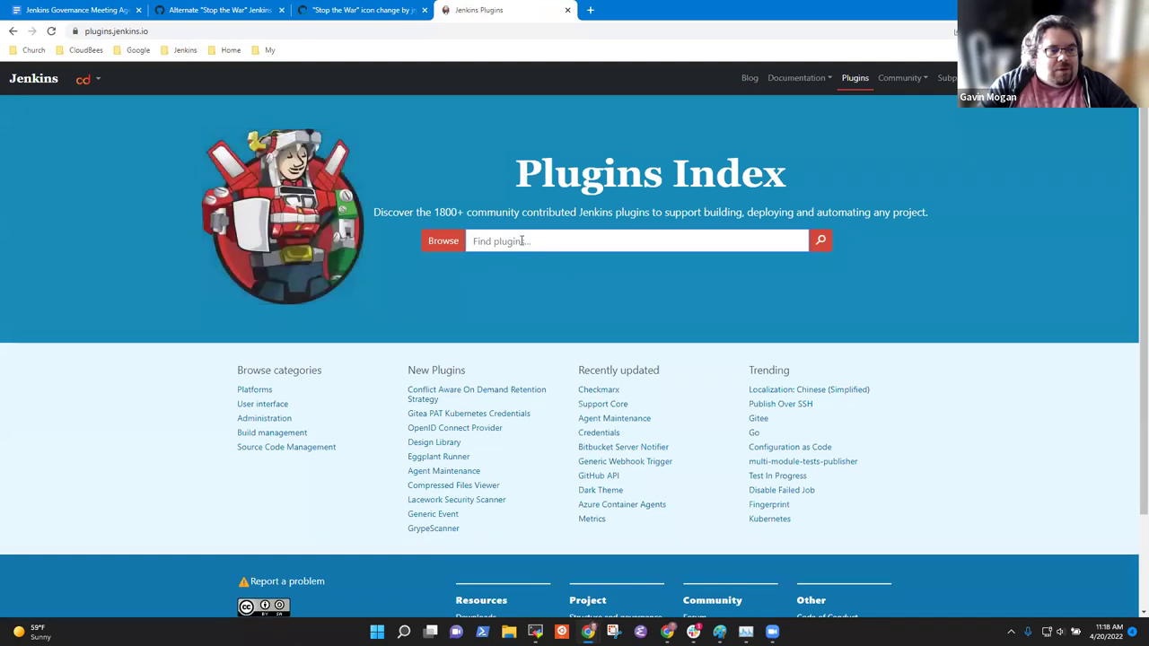
left_click(521, 240)
type("elastic axis")
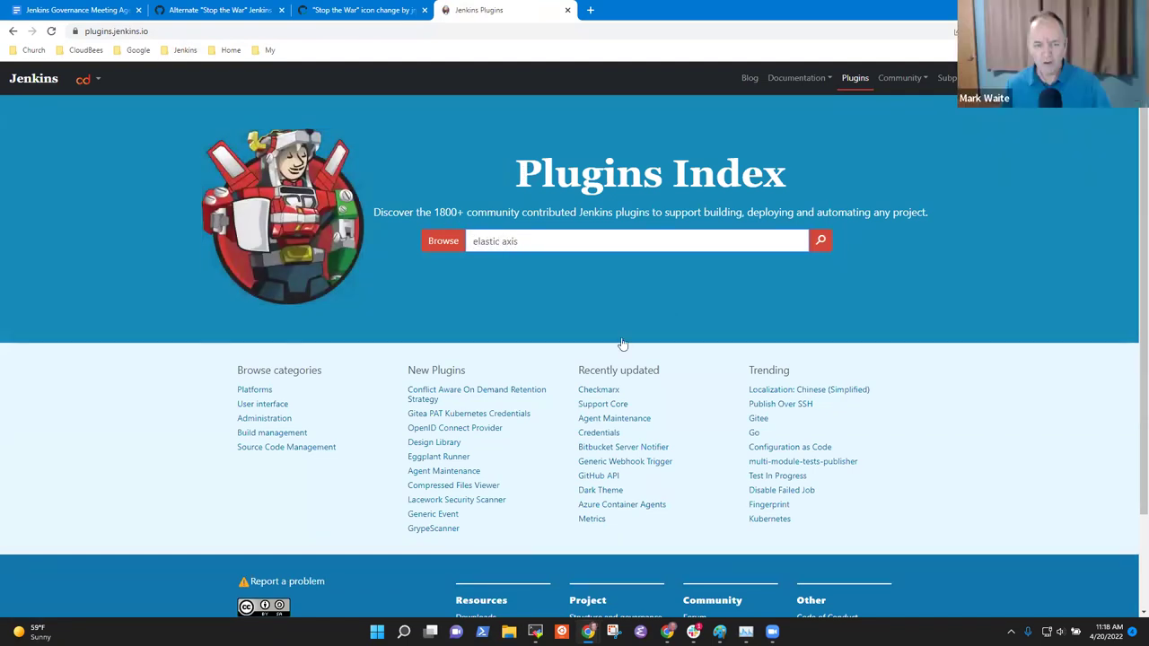
key("Return")
left_click(419, 254)
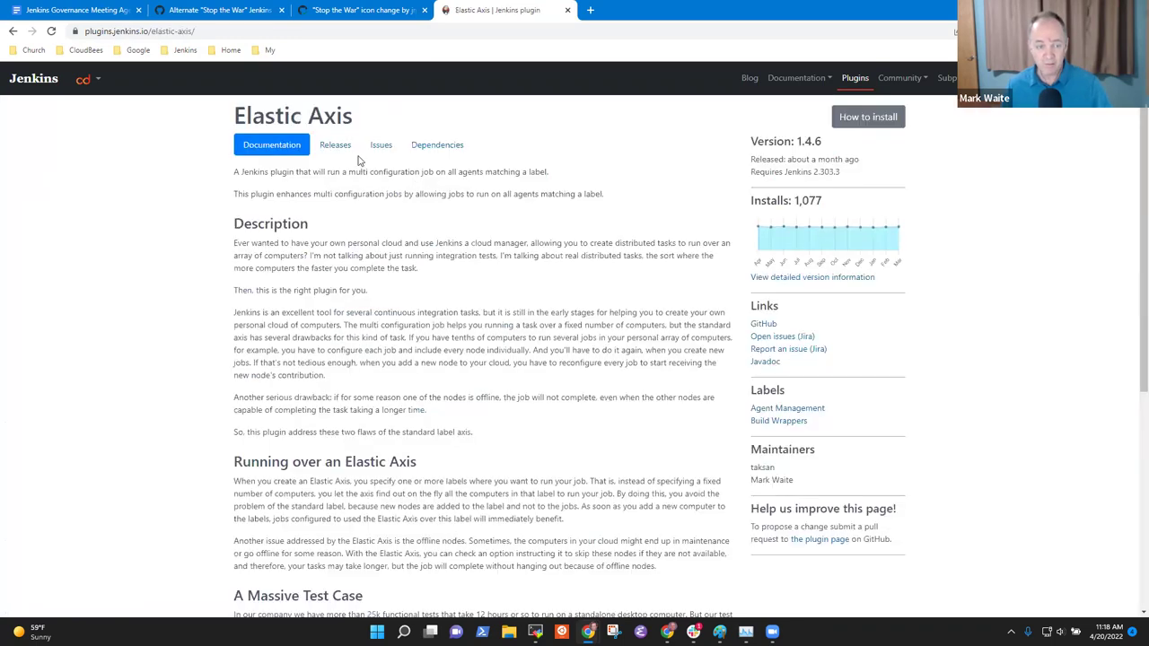
Step: Compare the Elastic Axis plugin's release notes with its issues list, then return to the Jenkins Governance Meeting Agenda document
left_click(341, 147)
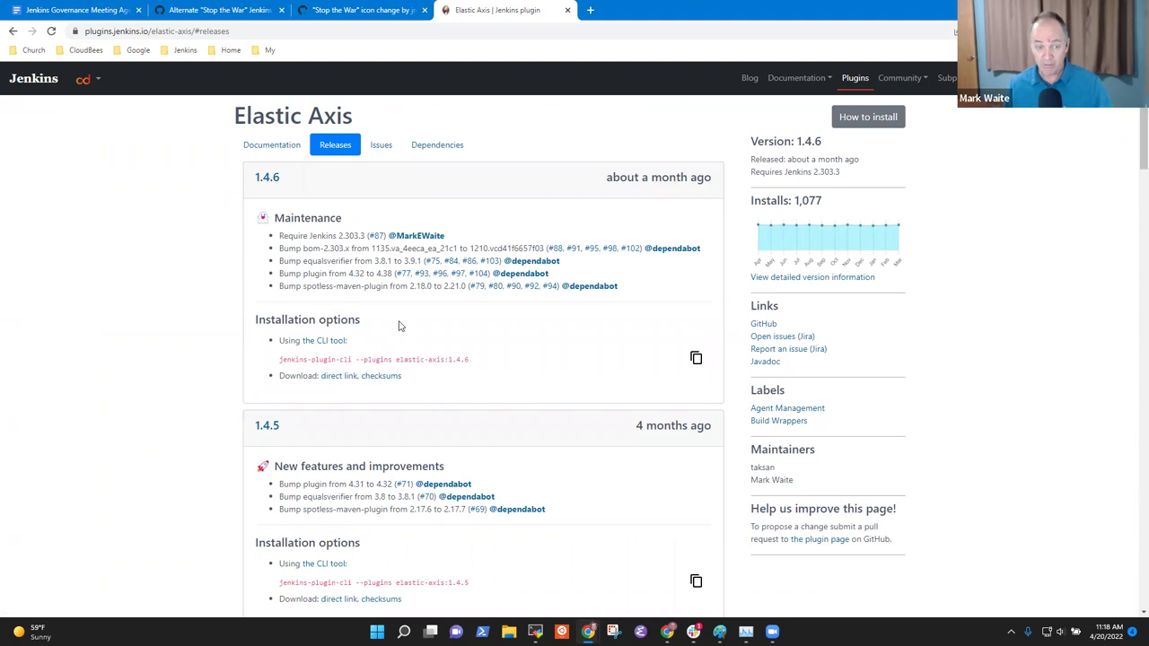
left_click_drag(639, 293, 282, 197)
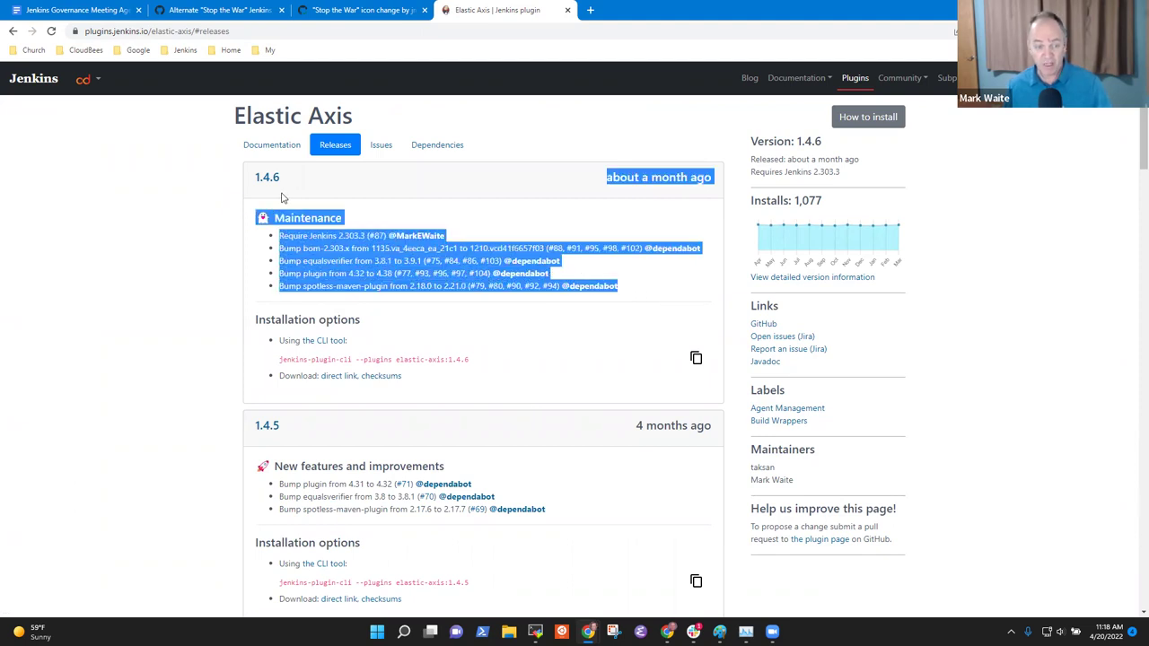
left_click(380, 145)
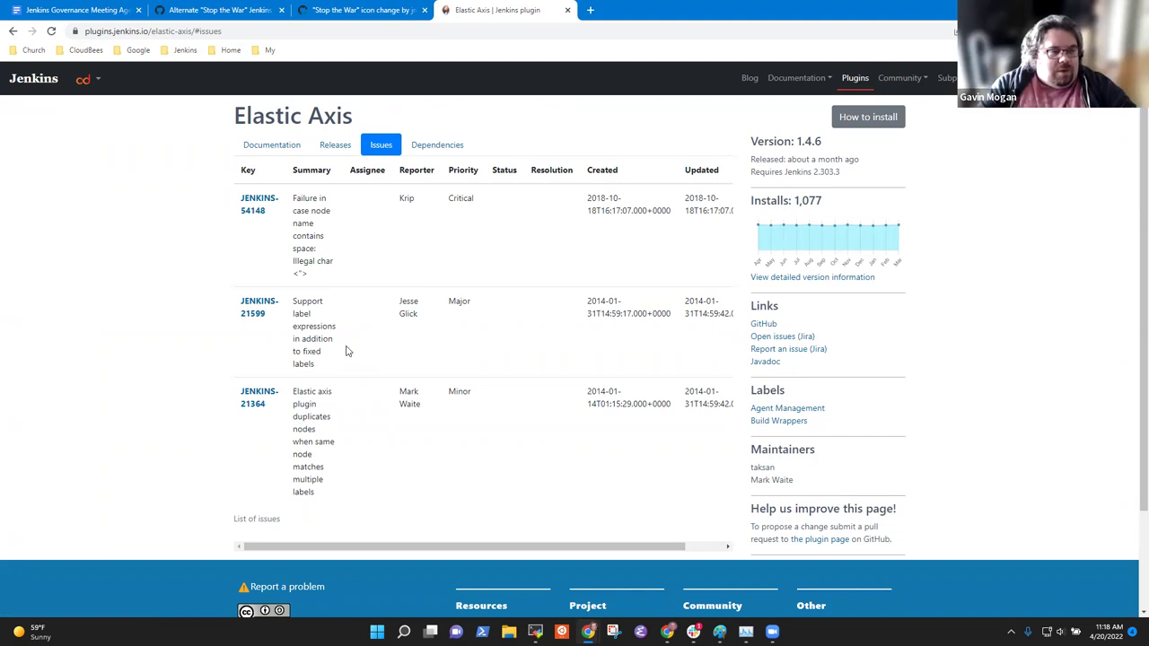
left_click(331, 149)
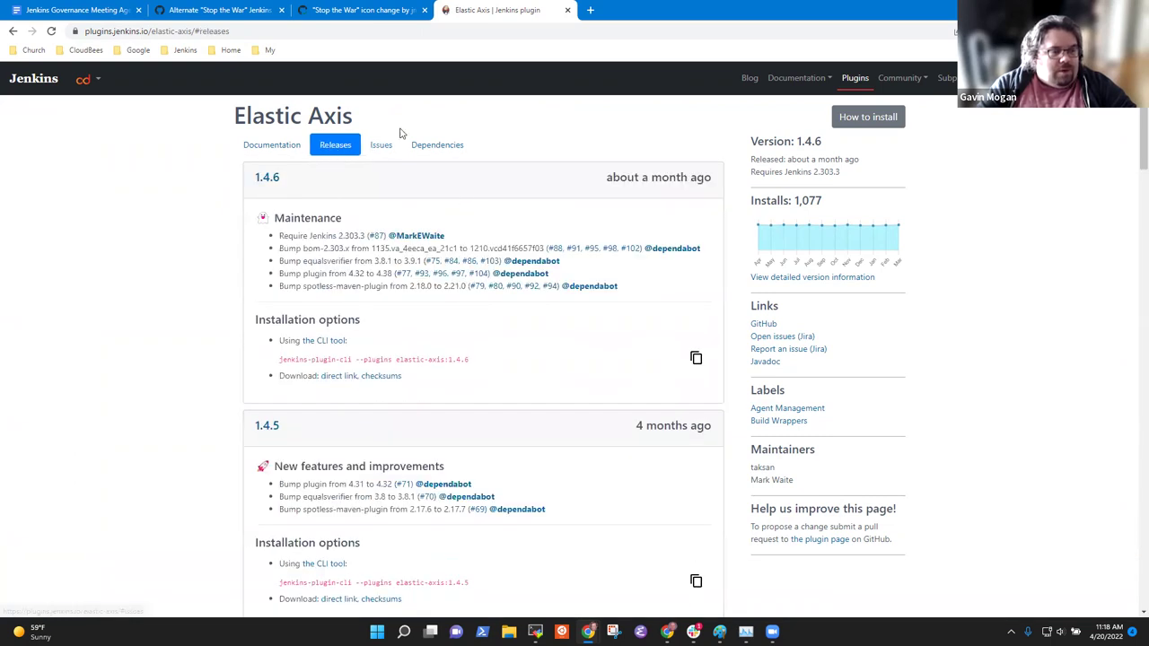
left_click(381, 148)
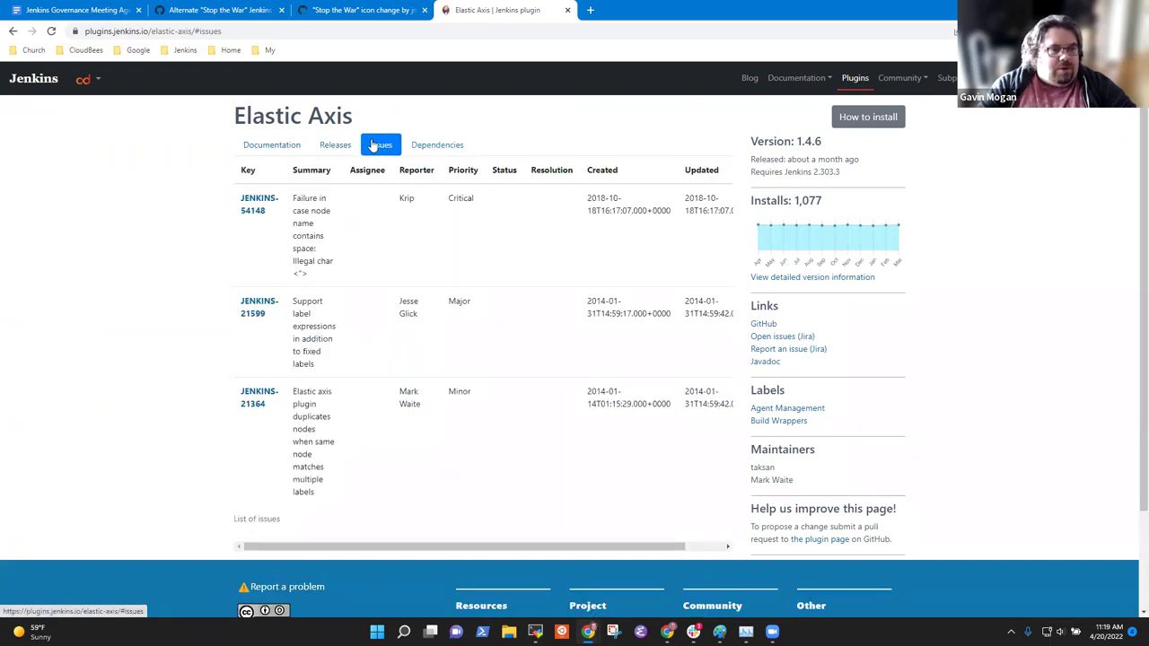
left_click(343, 149)
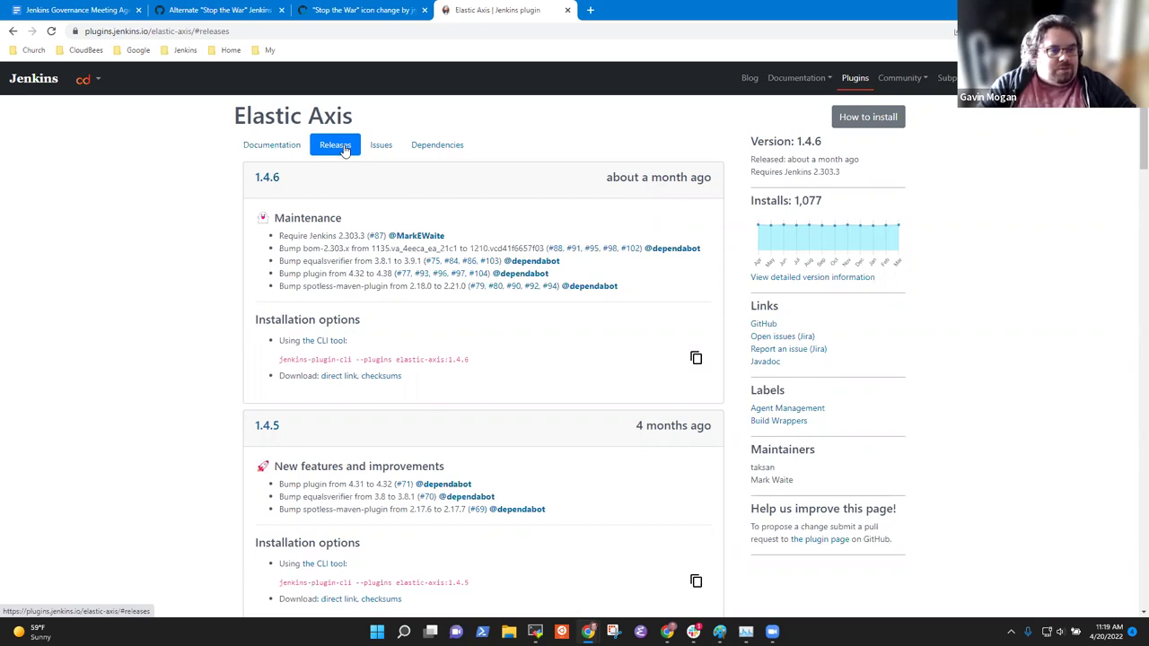
left_click(69, 13)
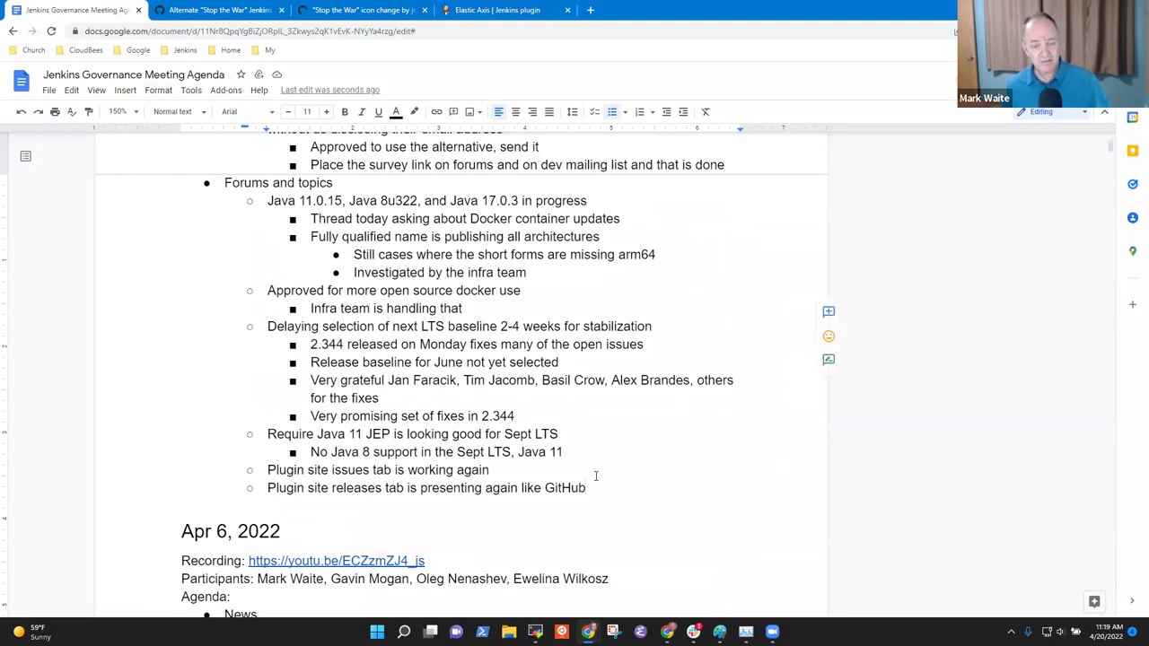